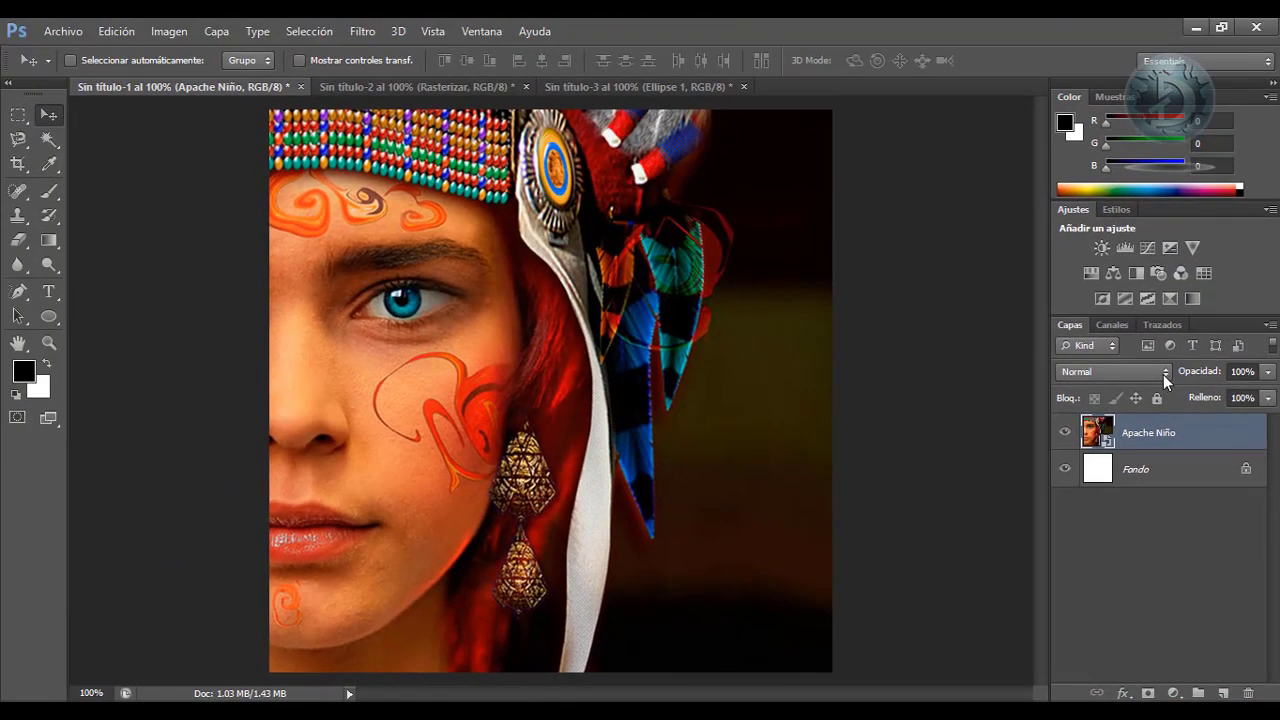
Try the Diferencia and Superponer blending modes on the Apache Niño layer, and return it to Normal
left_click(1164, 372)
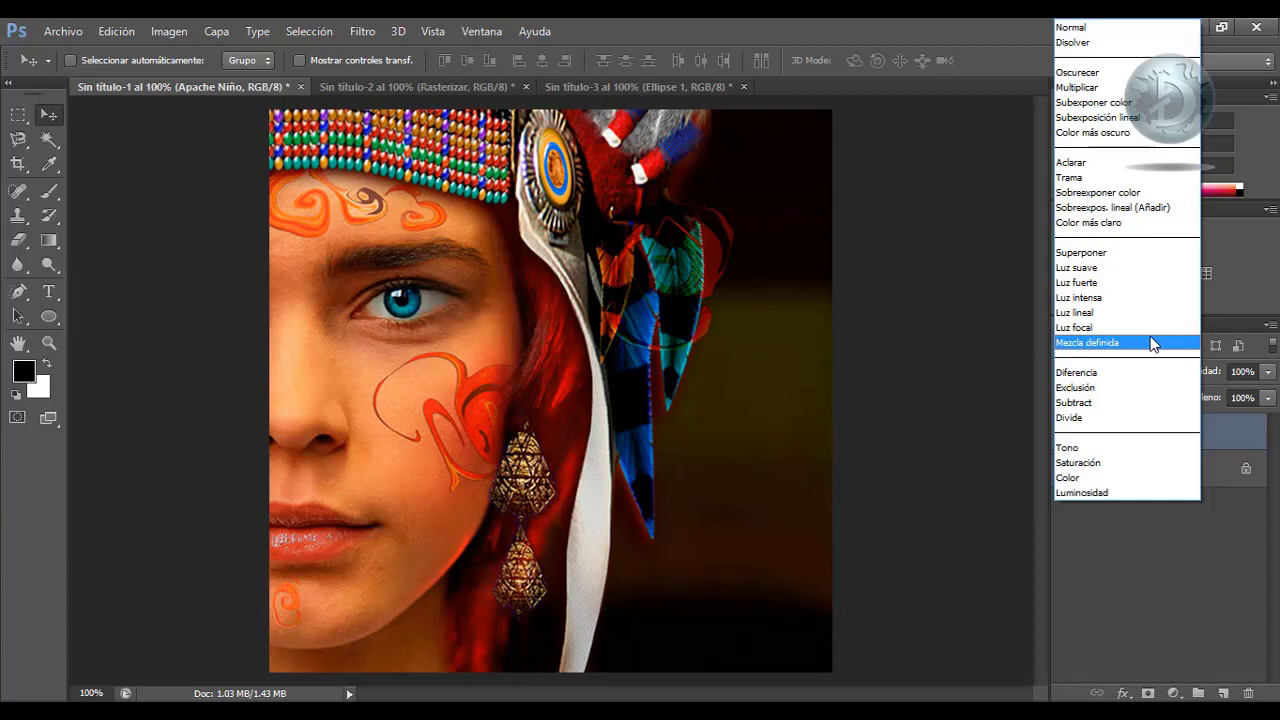
left_click(1149, 372)
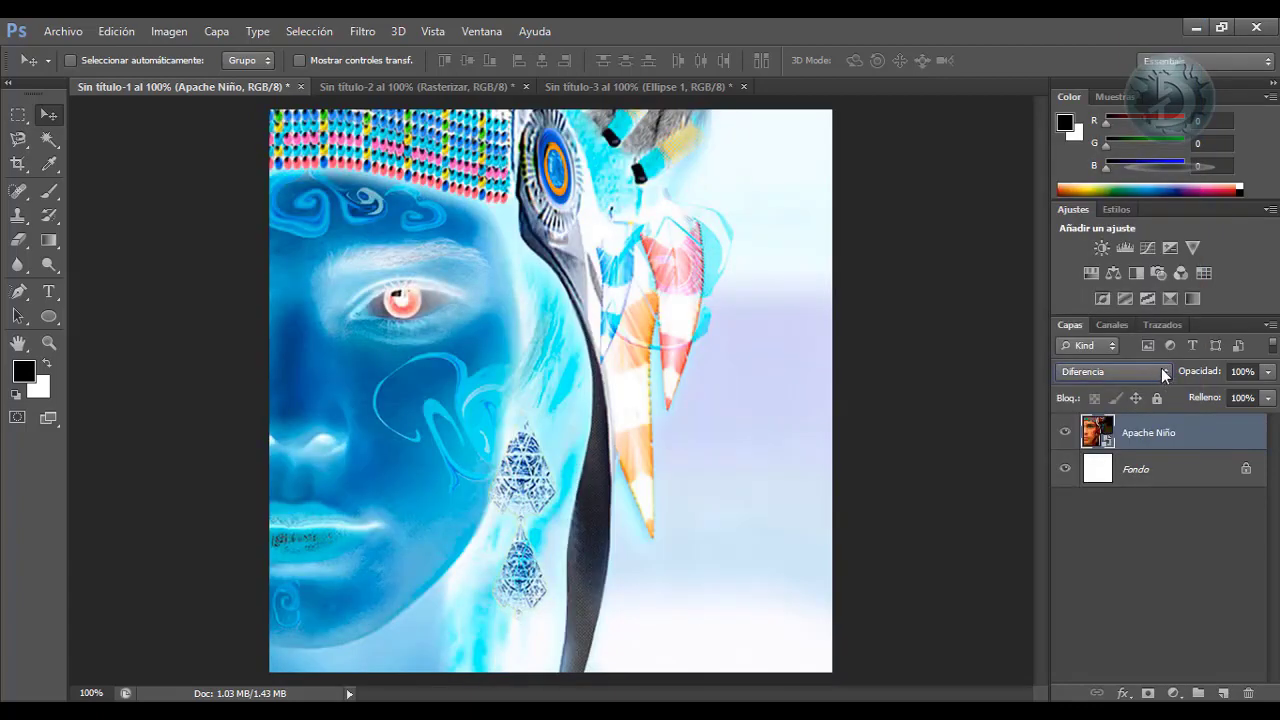
left_click(1163, 373)
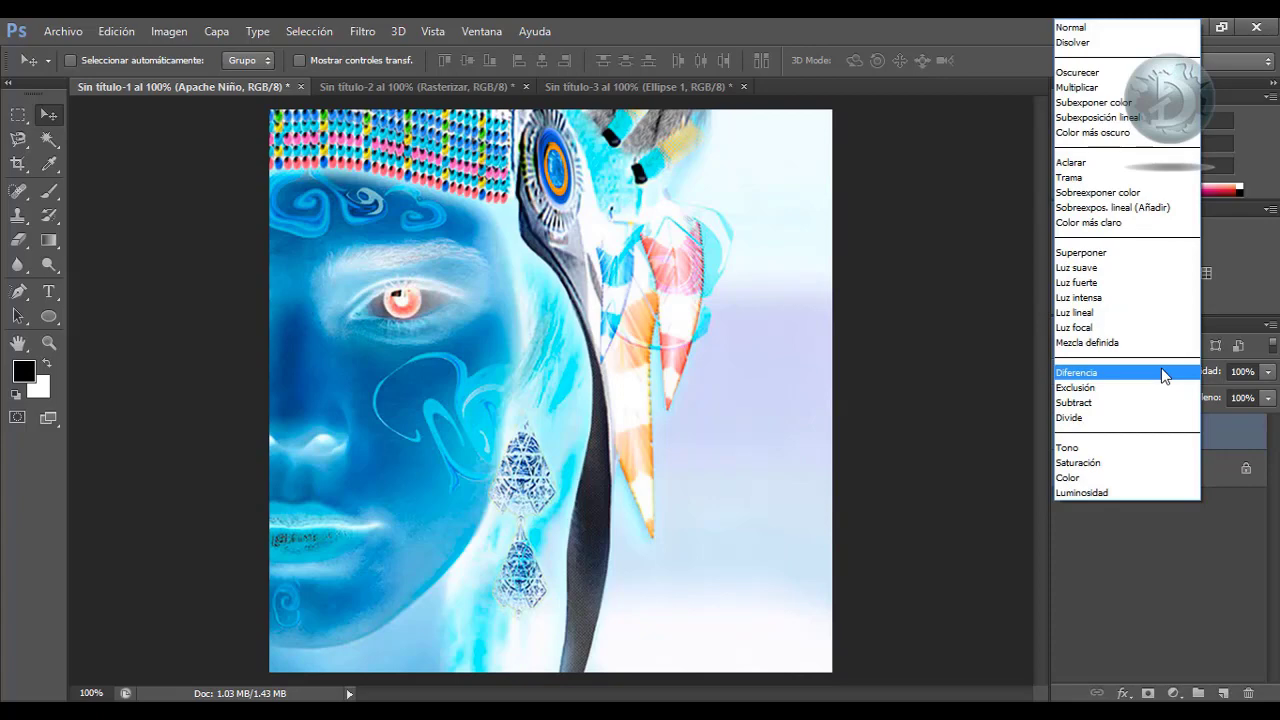
left_click(1151, 258)
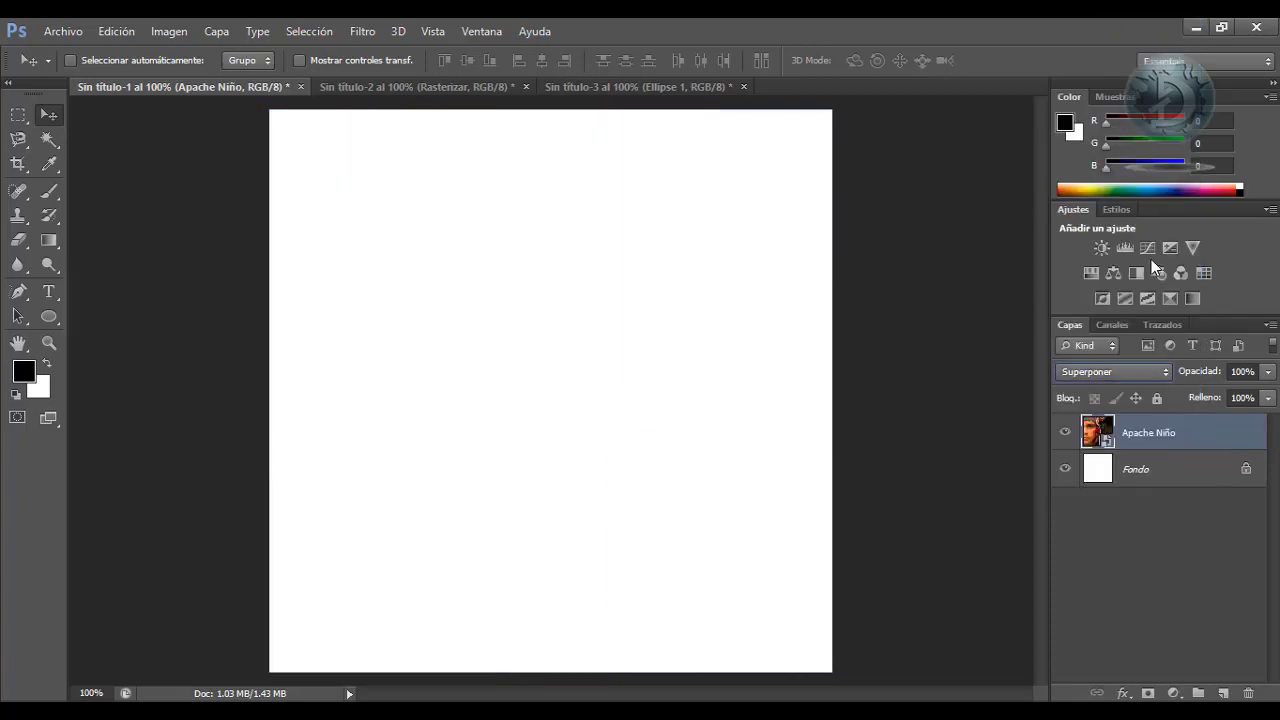
left_click(1136, 372)
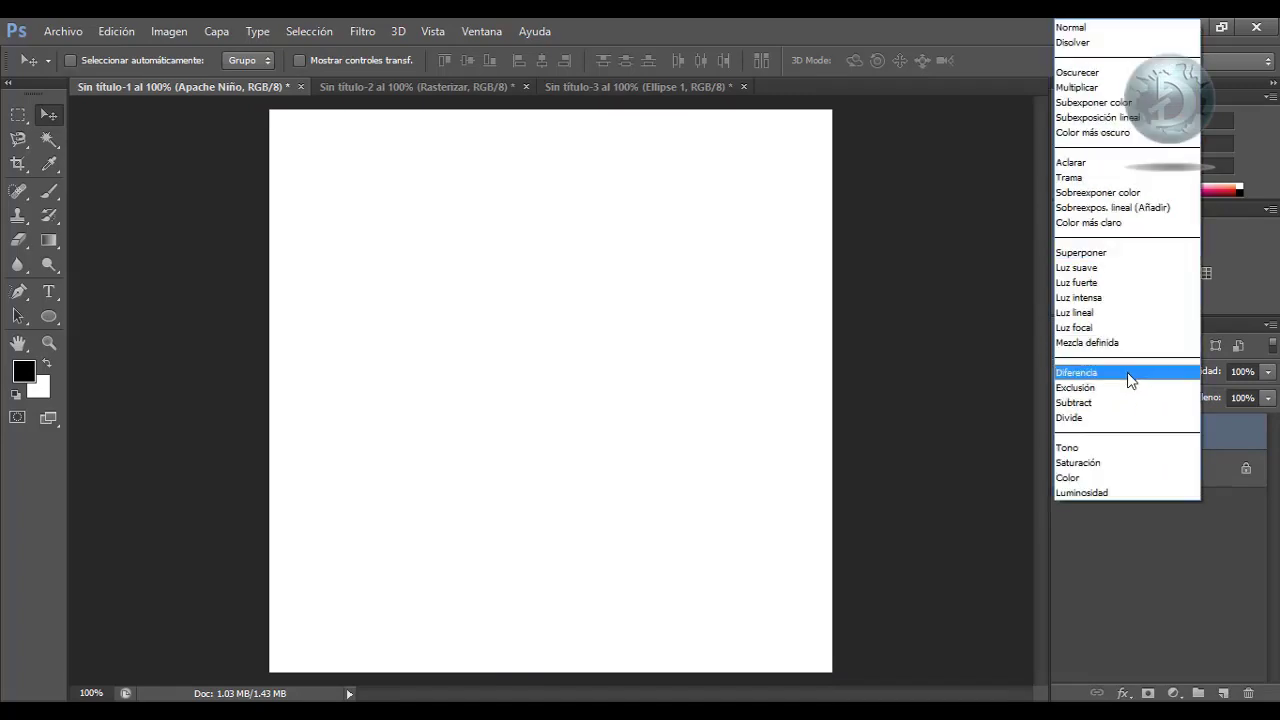
left_click(1127, 372)
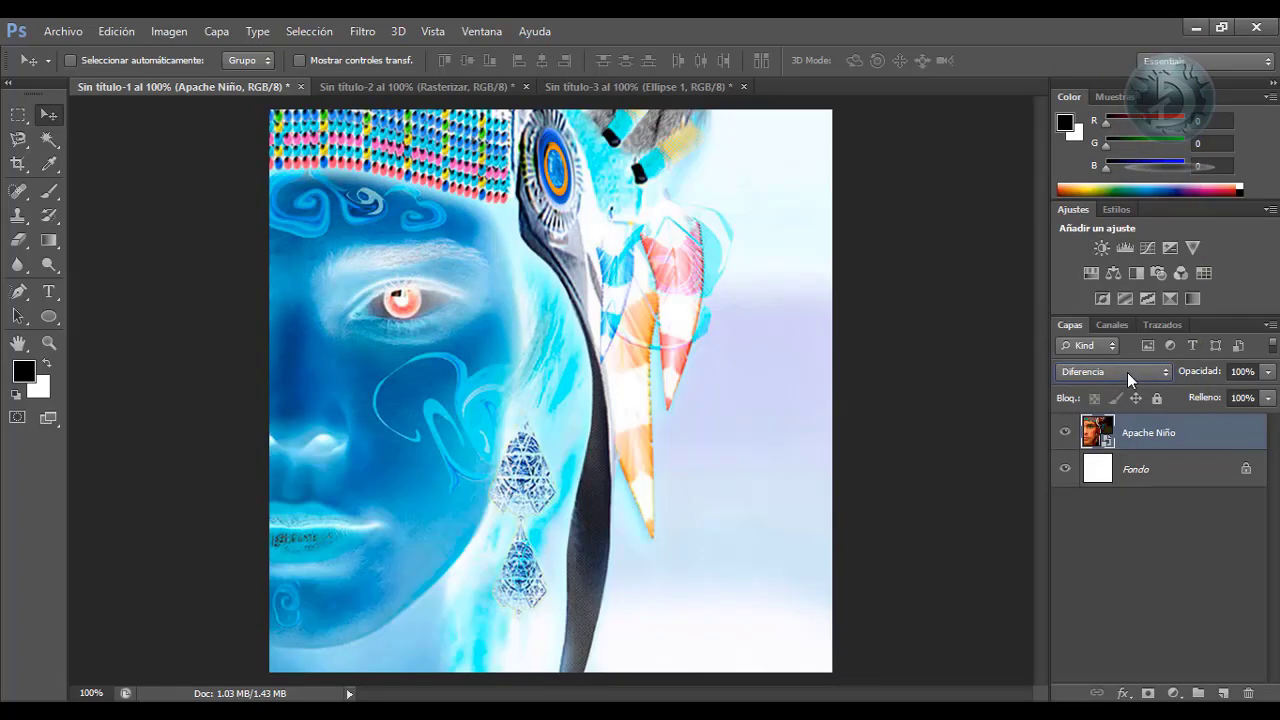
left_click(1145, 372)
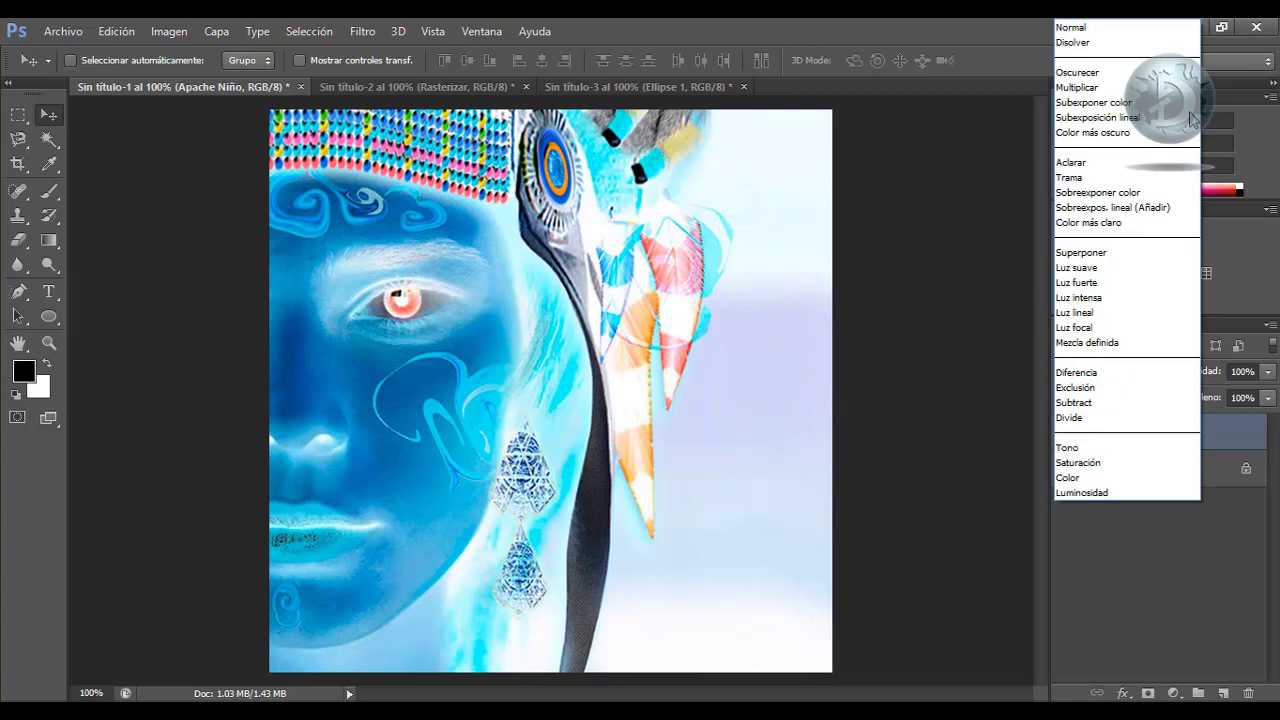
left_click(1168, 28)
Examine the opacity and fill sliders of the Apache Niño layer, and deselect the layer
left_click(1267, 371)
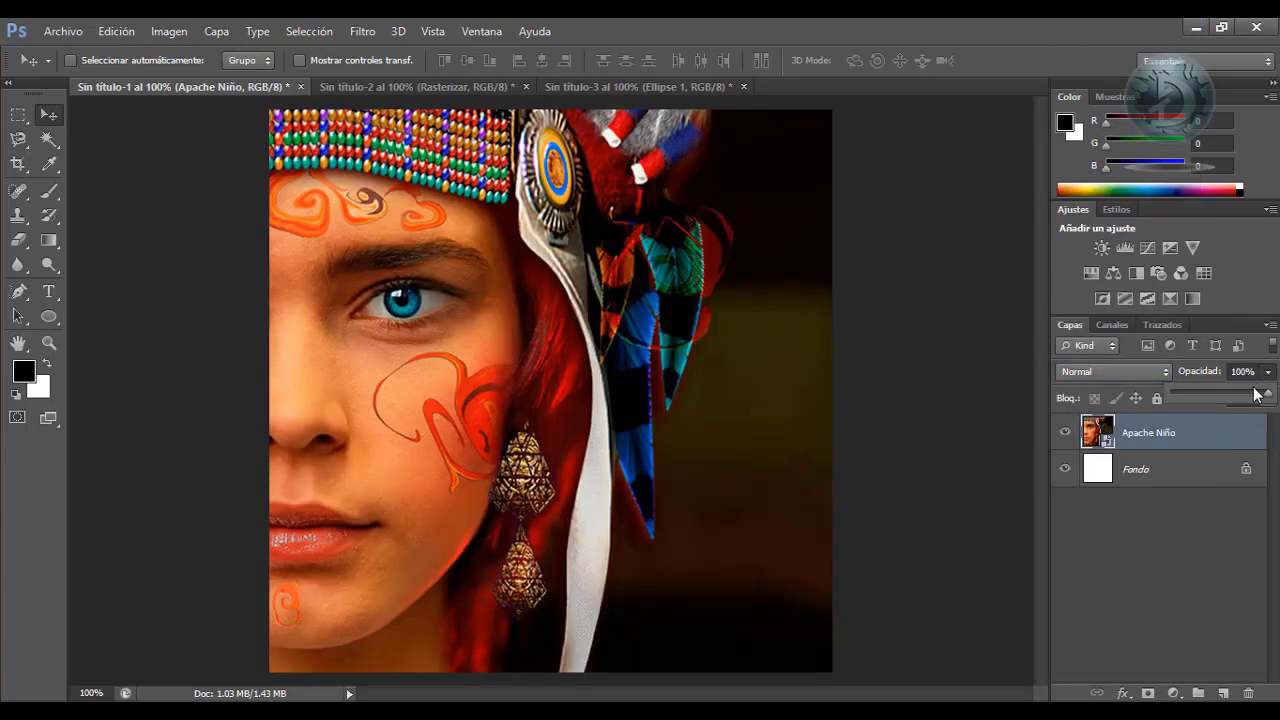
left_click_drag(1257, 395, 1270, 420)
left_click(1268, 398)
left_click(1217, 522)
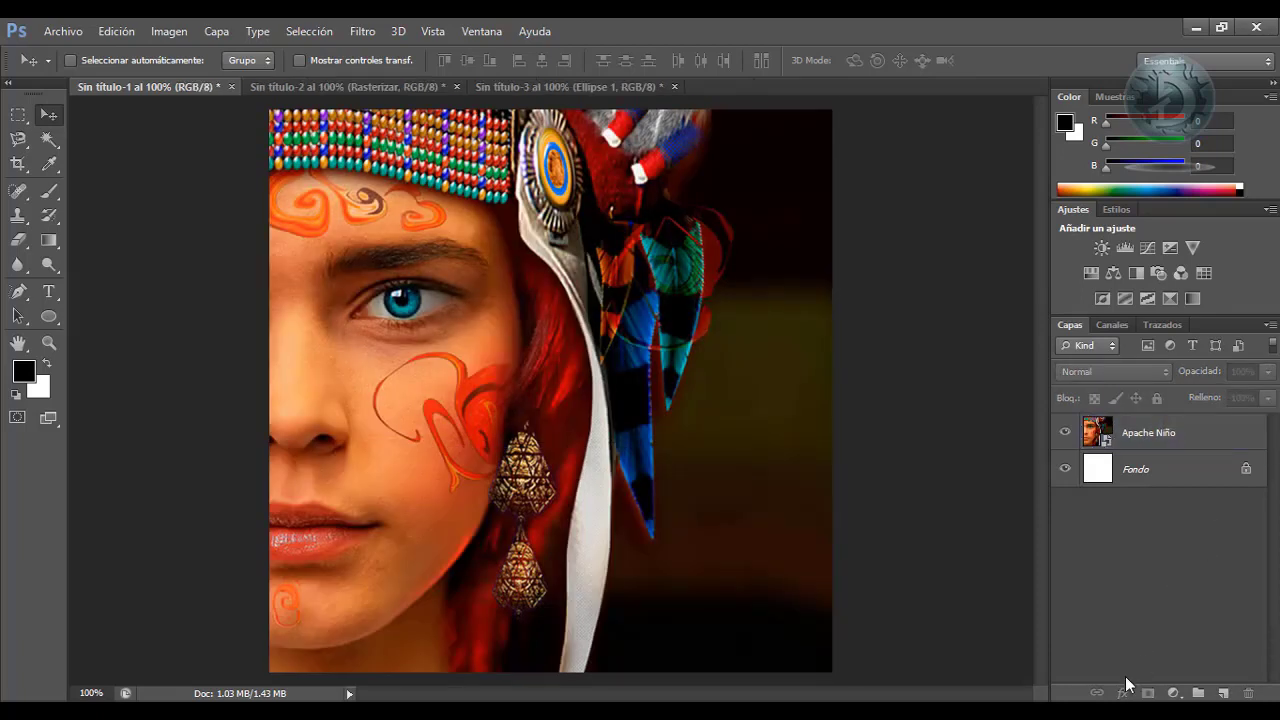
Try a Bisel y relieve effect on the Apache Niño layer with depth 286%, size 35 px and soften 2 px
left_click(1133, 434)
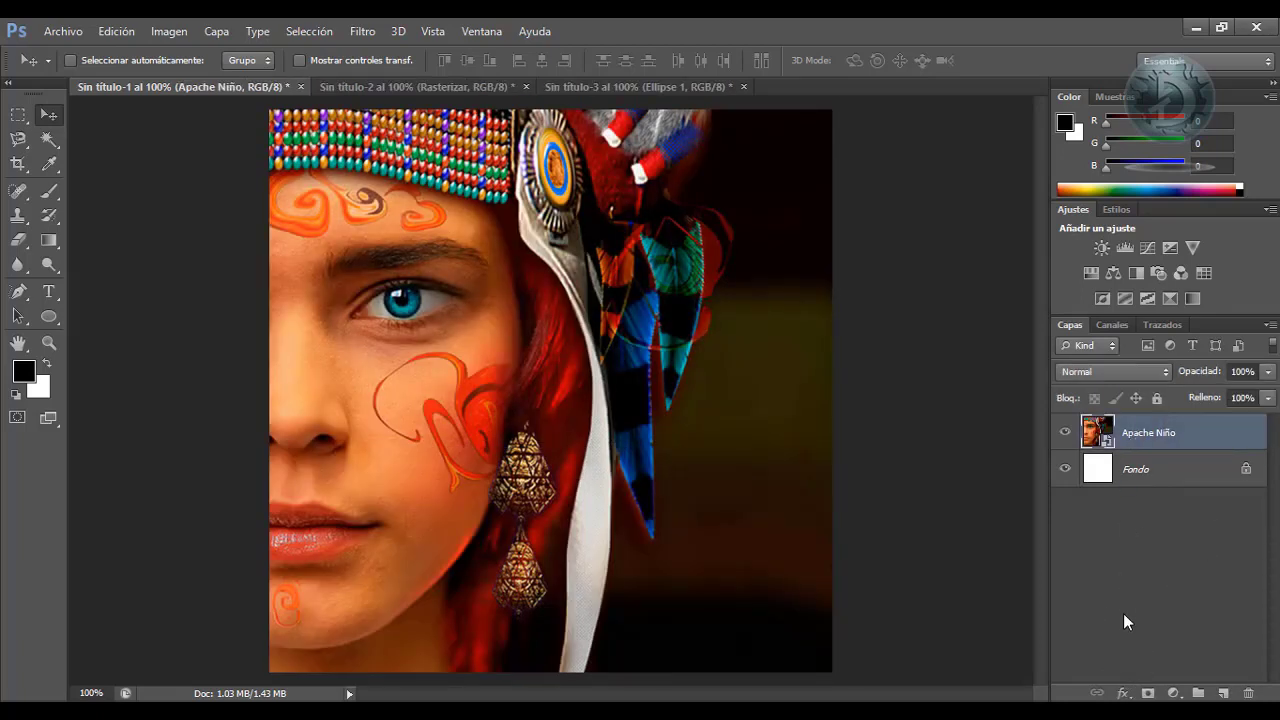
left_click(1129, 695)
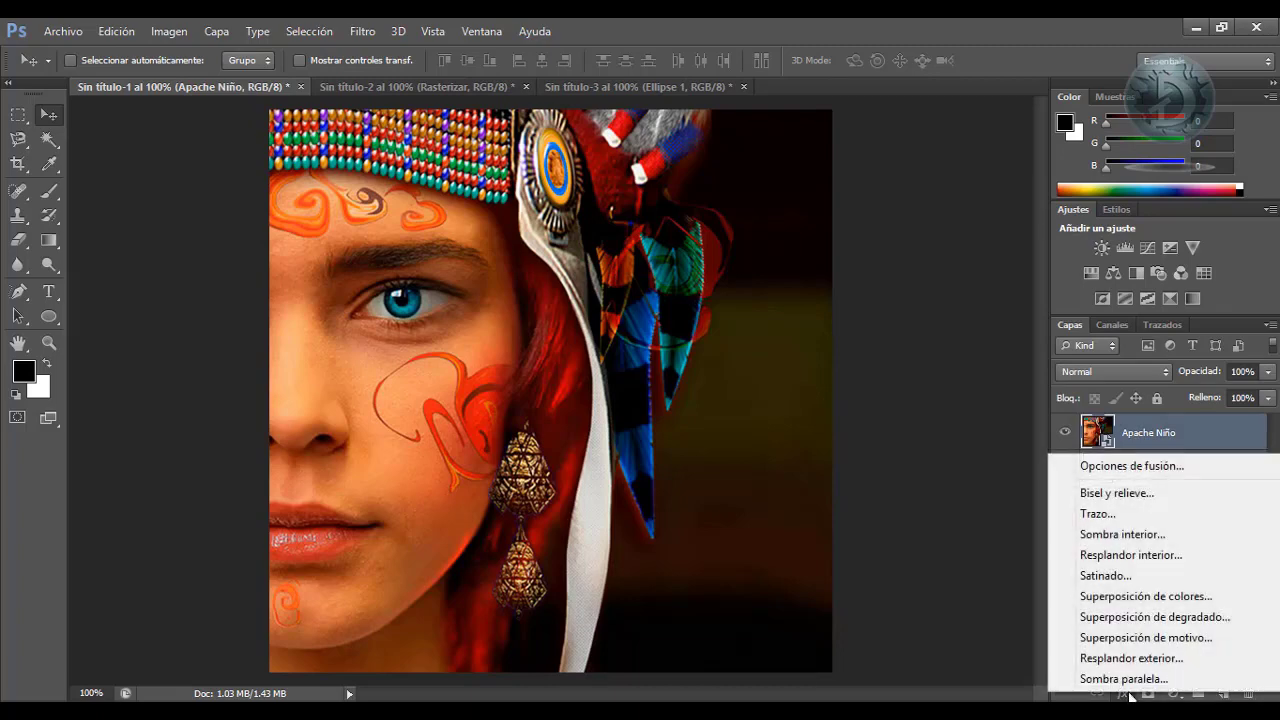
left_click(1152, 493)
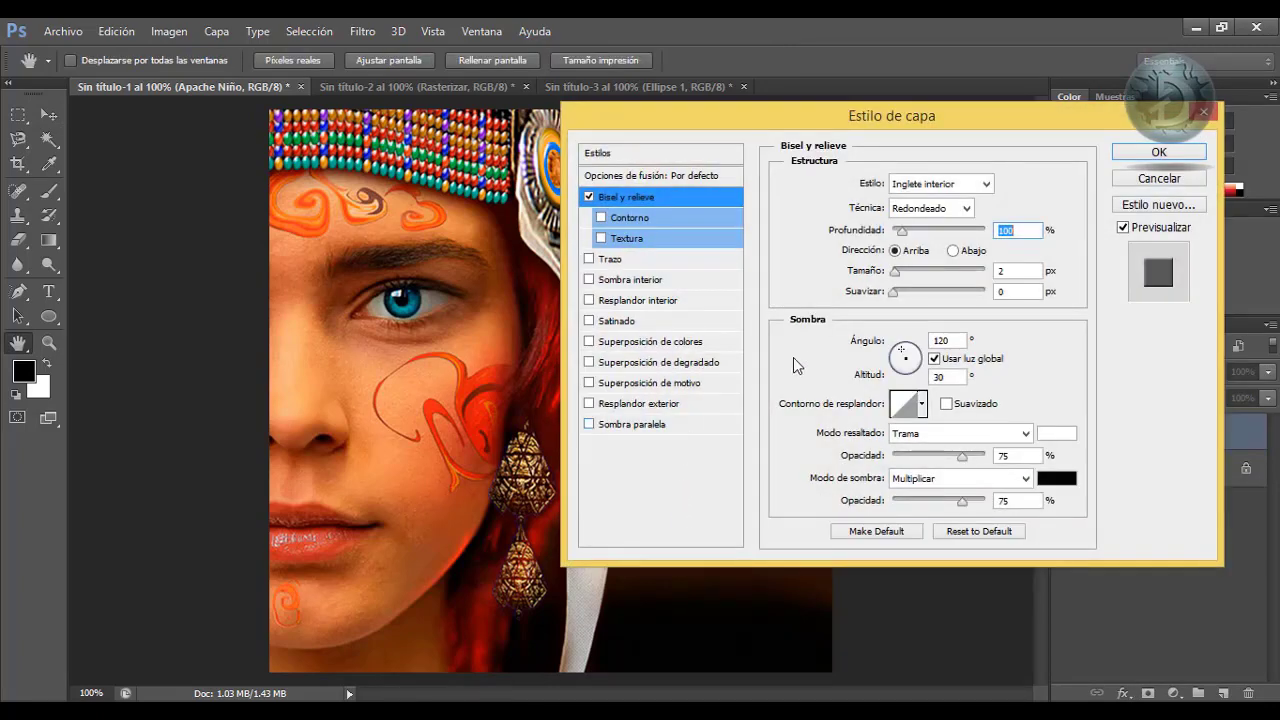
left_click_drag(903, 232, 917, 270)
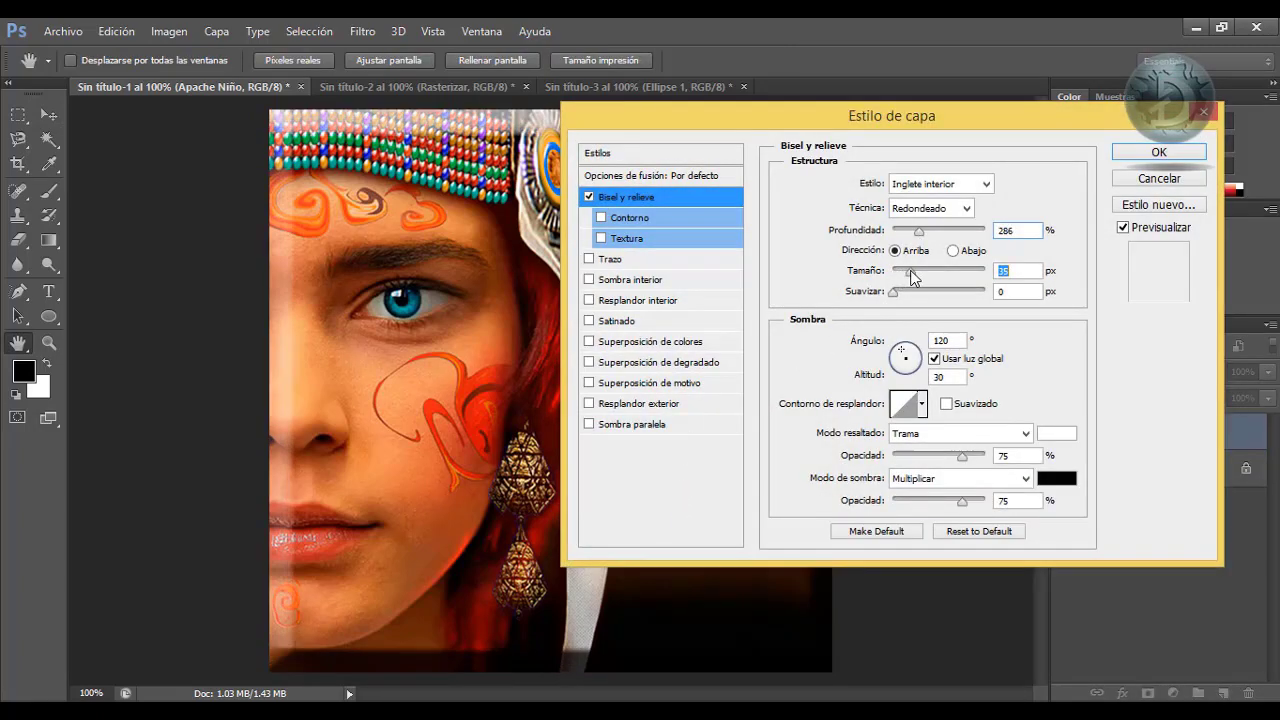
left_click(903, 297)
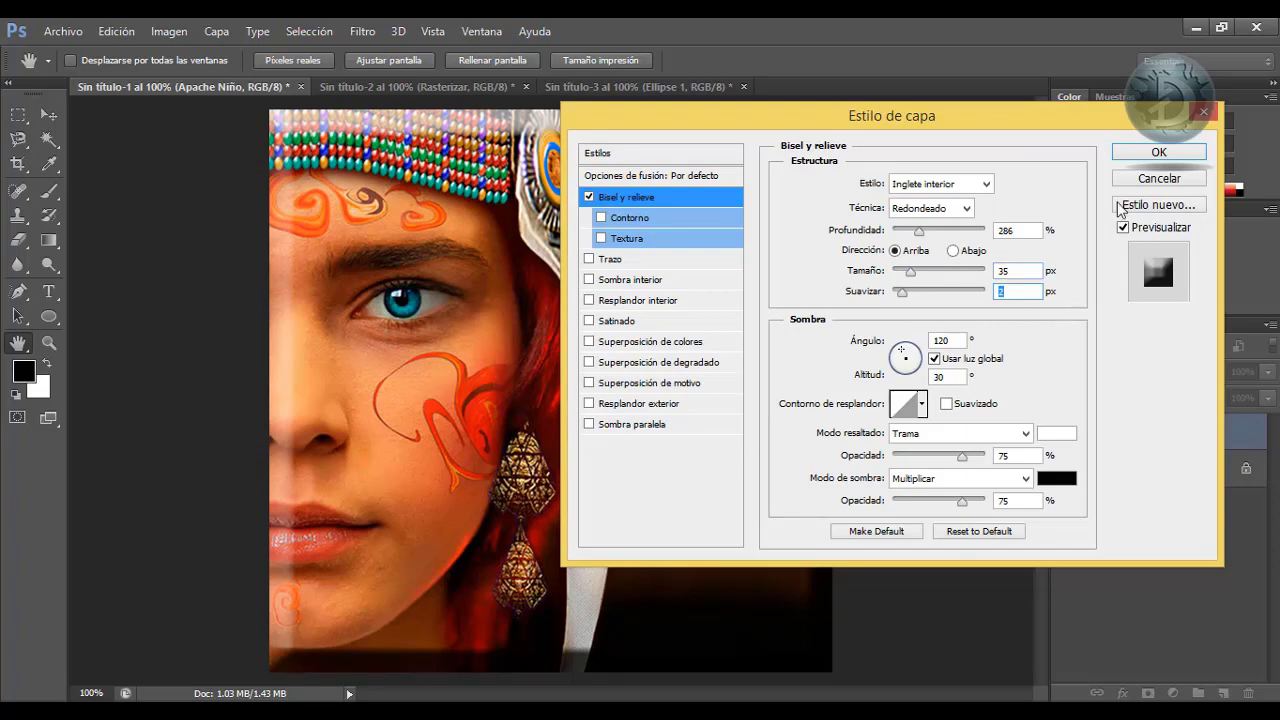
left_click(1158, 152)
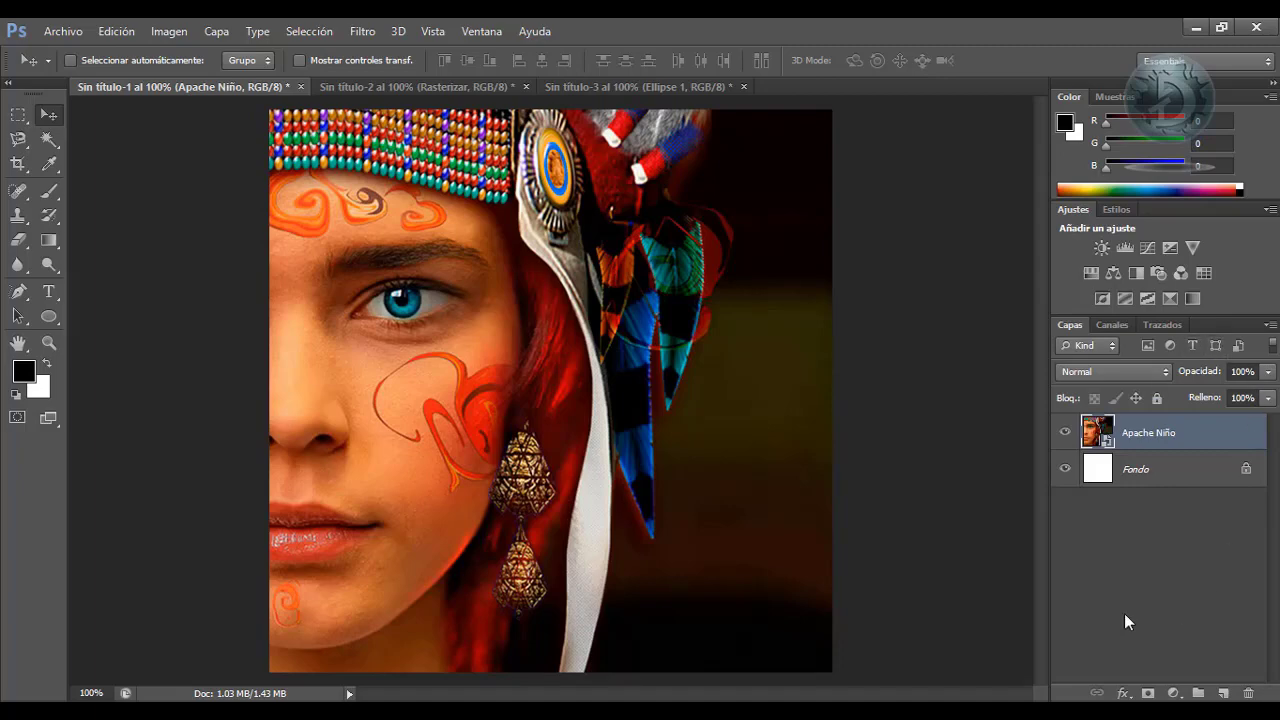
Try a Niveles adjustment layer with midtones at 0.64 above the Apache Niño layer, and delete it
left_click(1174, 693)
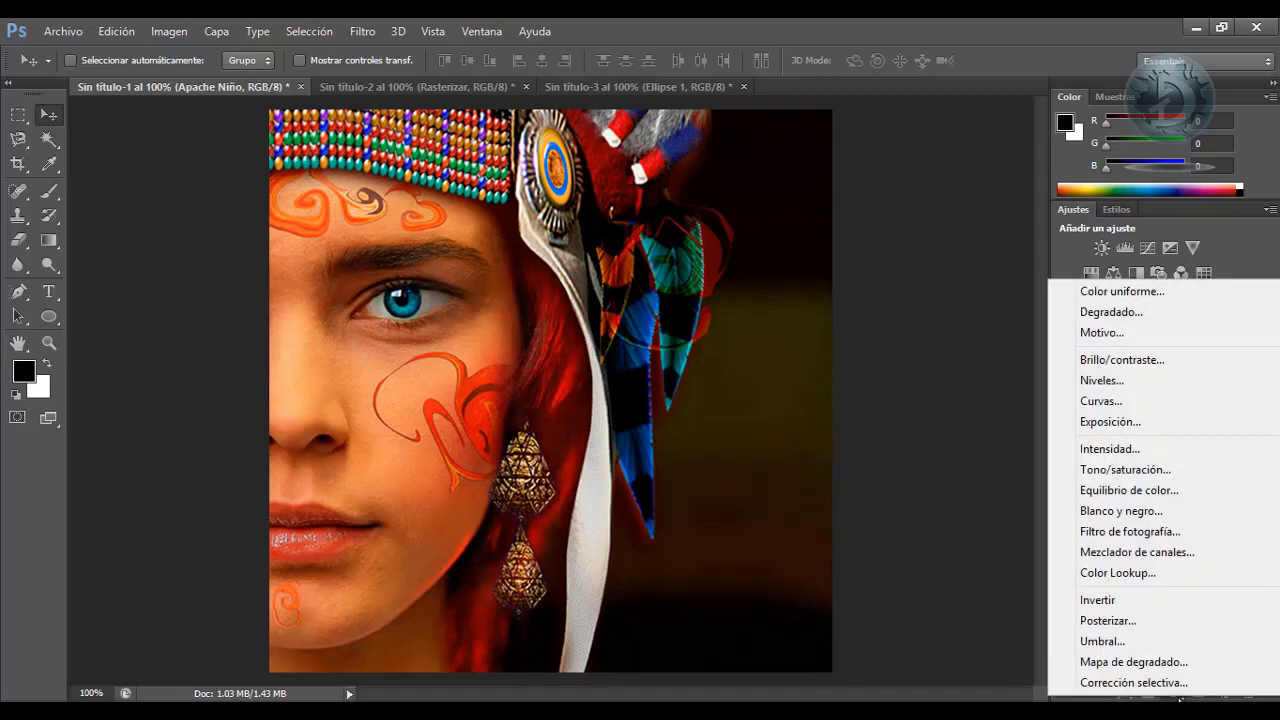
left_click(1182, 386)
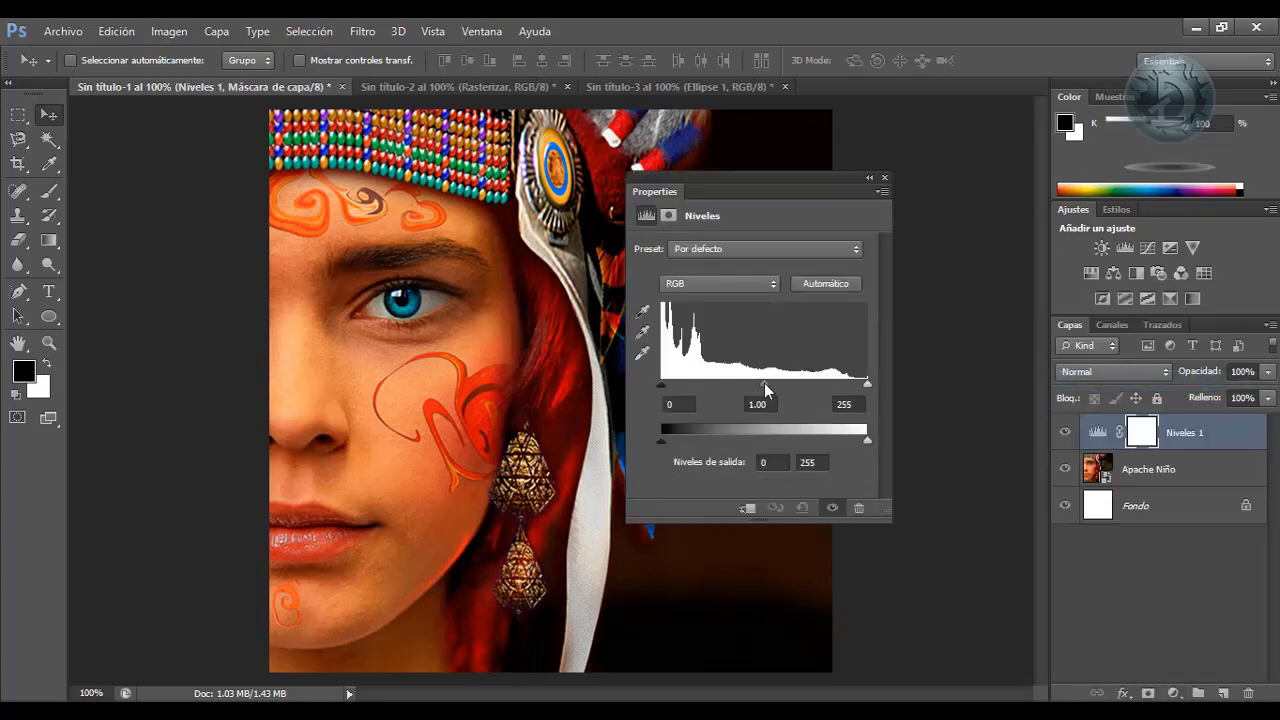
left_click_drag(764, 383, 793, 377)
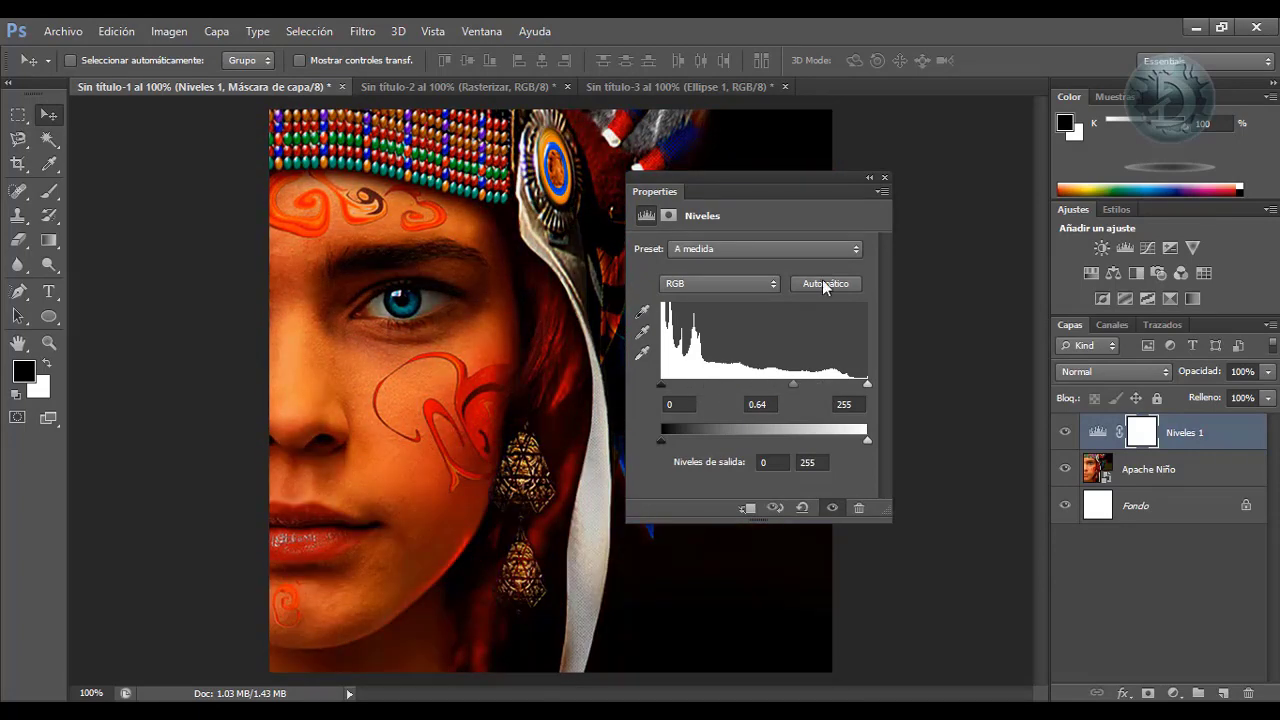
left_click(884, 177)
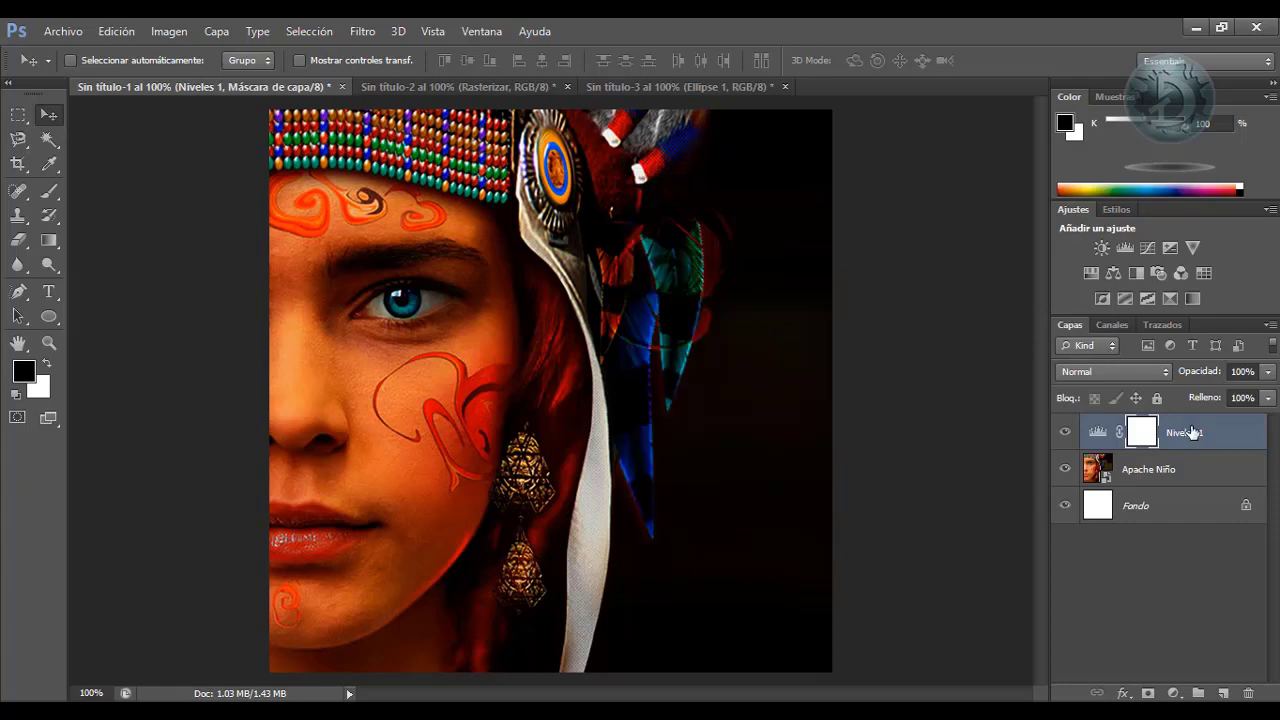
left_click_drag(1190, 432, 1248, 690)
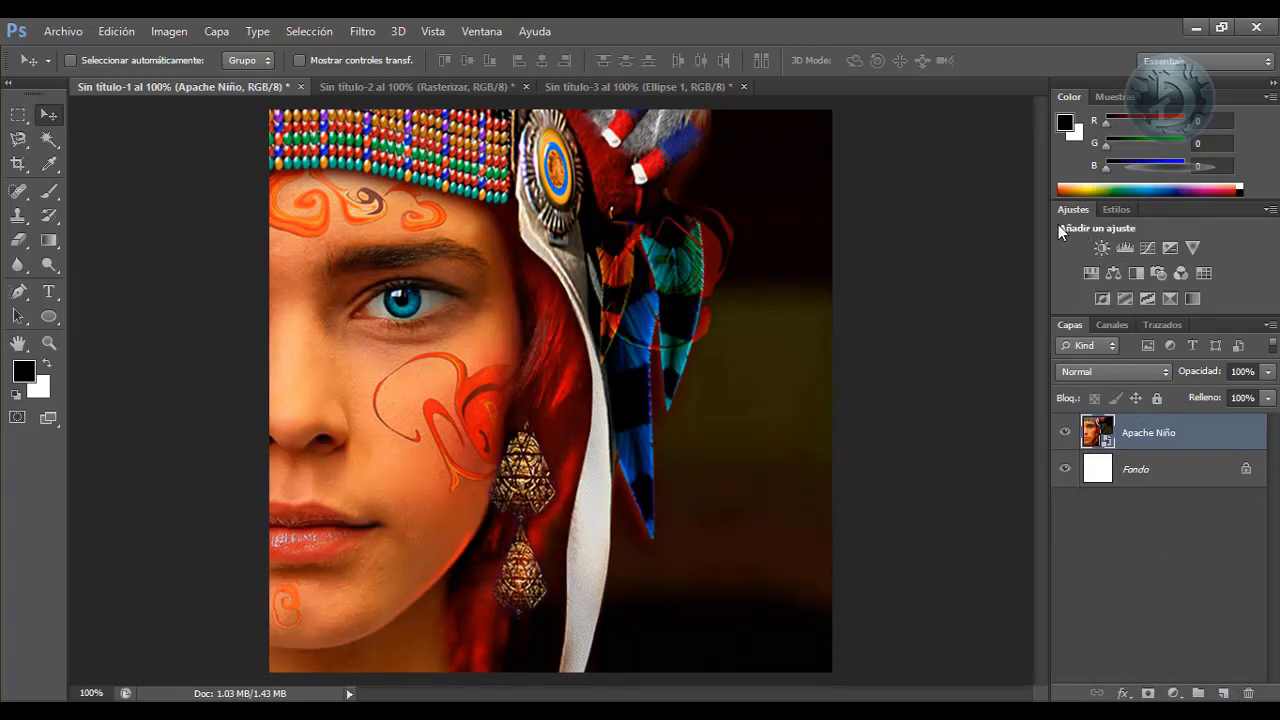
Try an Equilibrio de color adjustment layer with midtones +57, -19 and +21, and delete it
left_click(1113, 278)
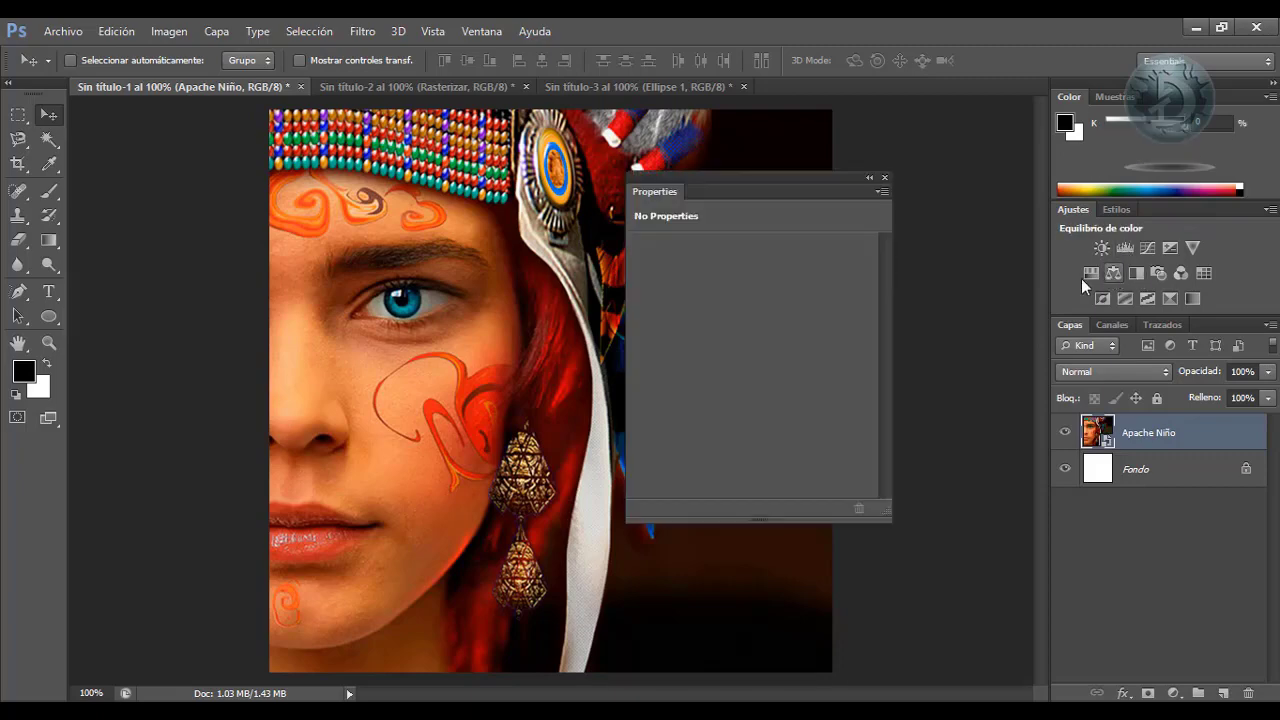
left_click_drag(721, 293, 745, 357)
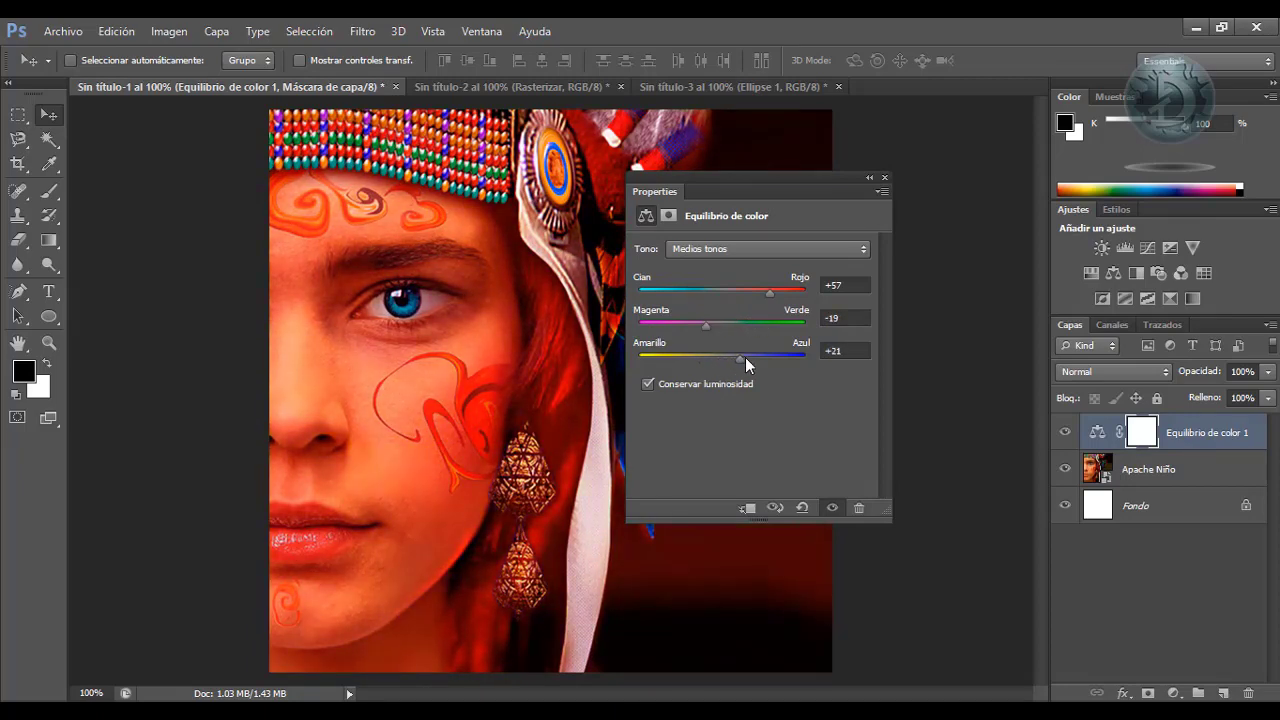
left_click(884, 178)
left_click_drag(1167, 422, 1250, 690)
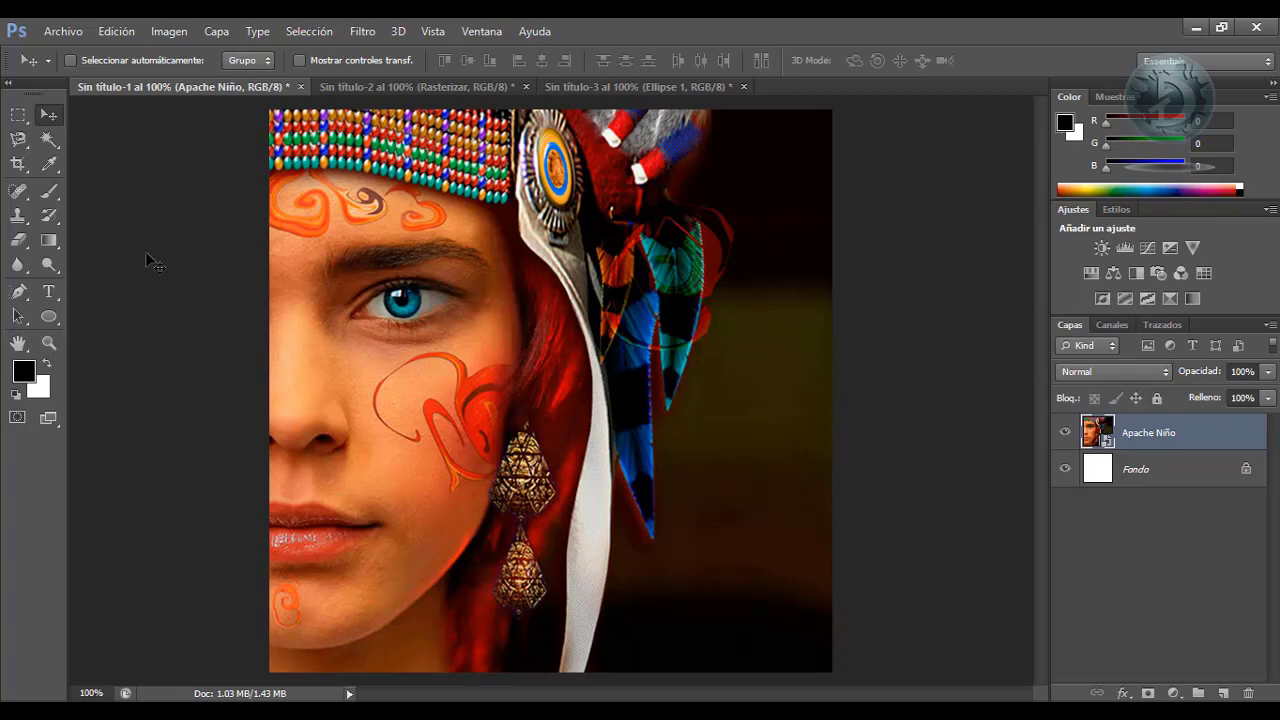
Review which image adjustments are available for the Apache Niño smart object
left_click(170, 31)
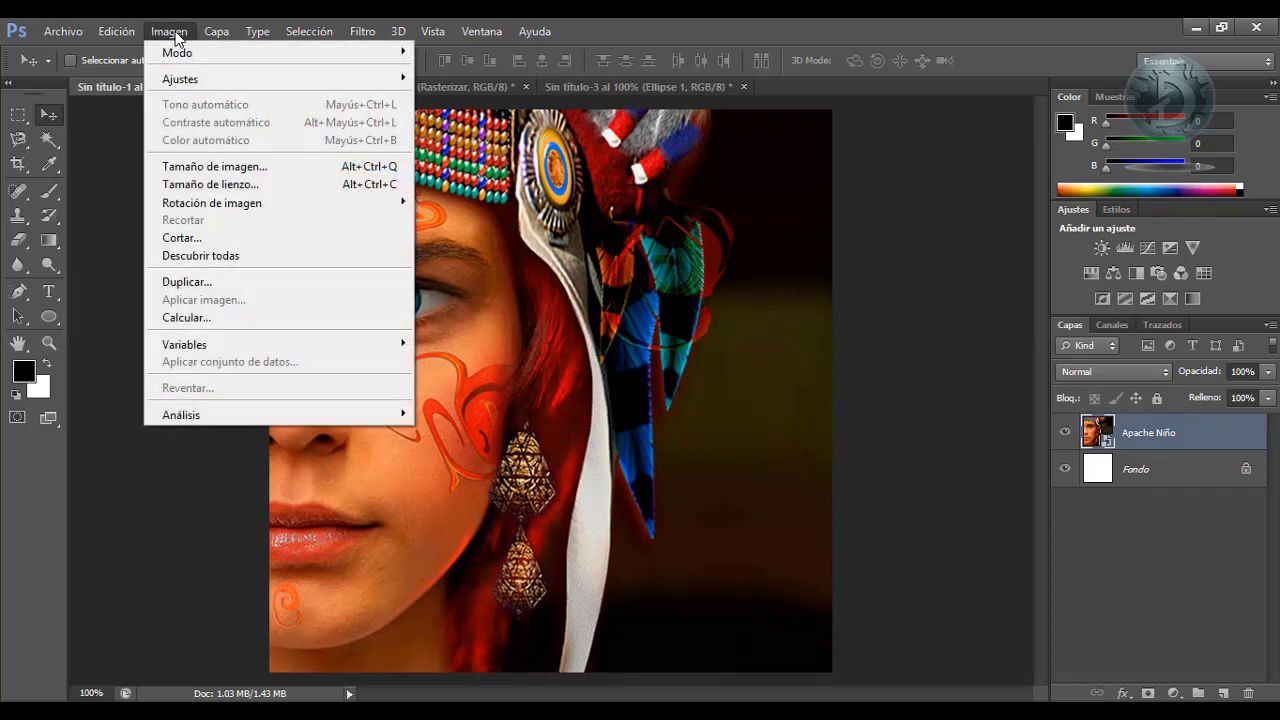
mouse_move(171, 78)
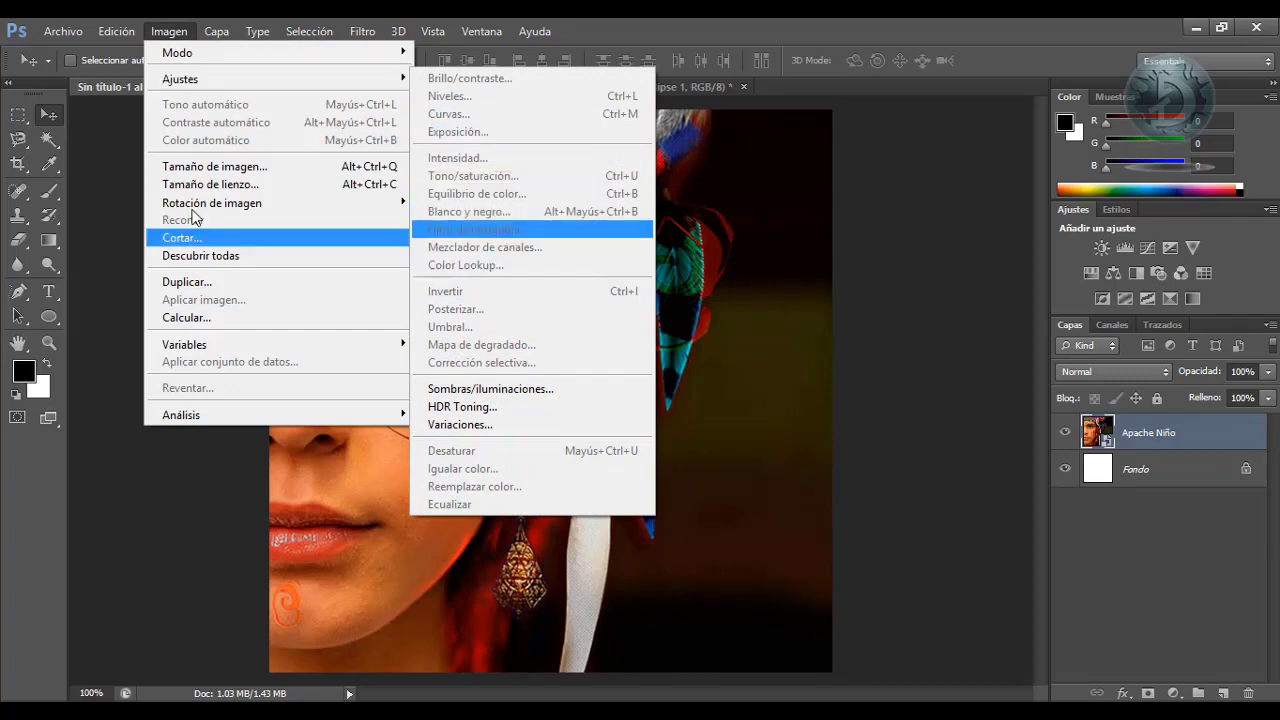
left_click(78, 167)
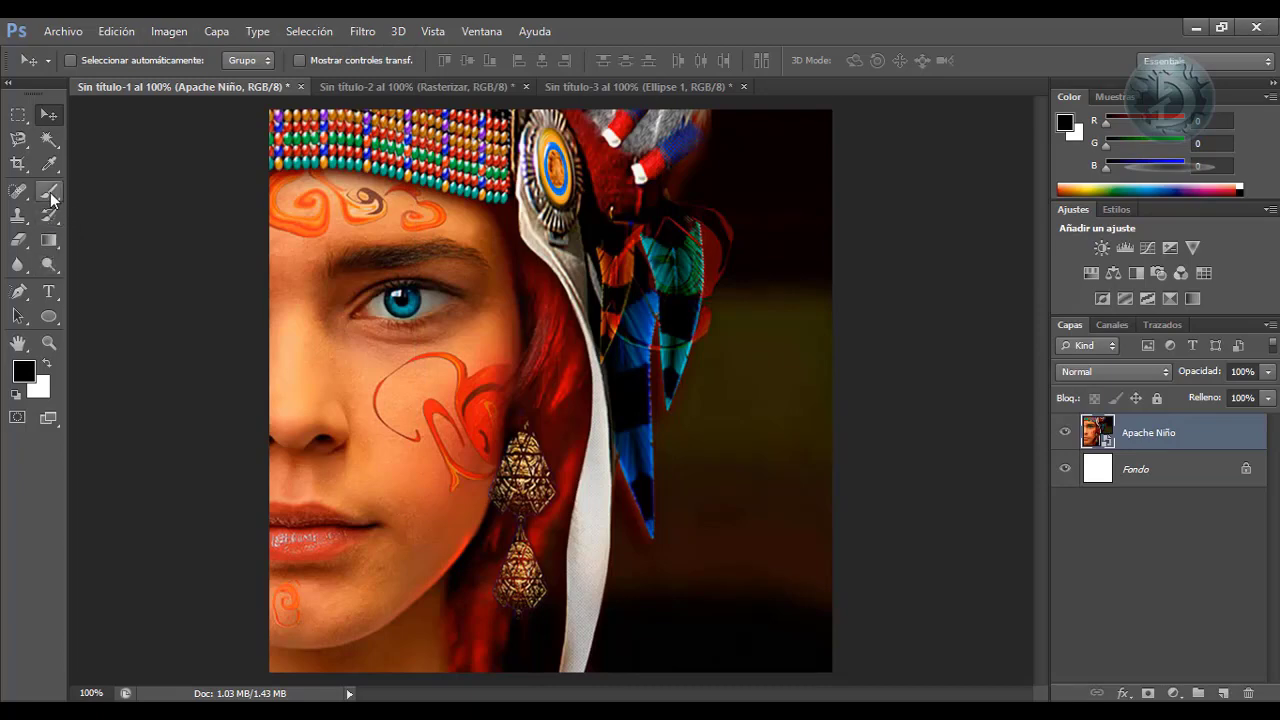
Try to paint on the Apache Niño smart object with the Brush tool, and decline rasterizing it
left_click(50, 194)
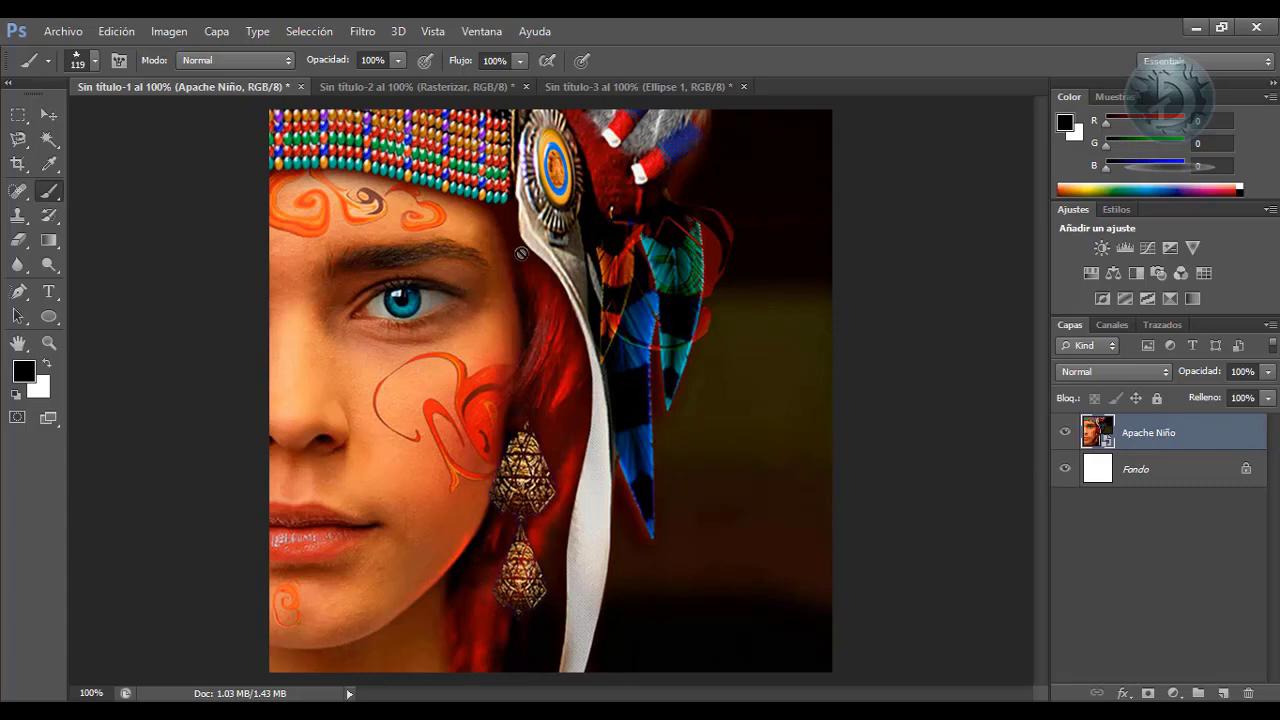
left_click(467, 262)
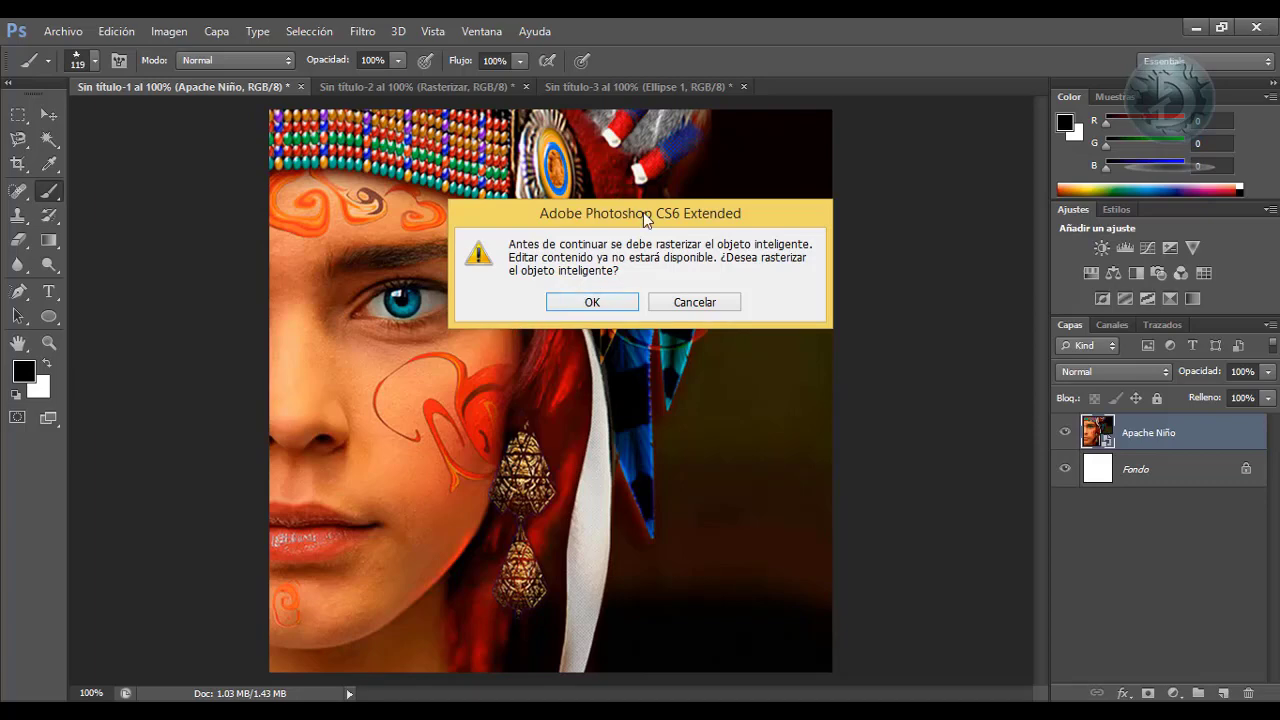
left_click_drag(643, 212, 576, 281)
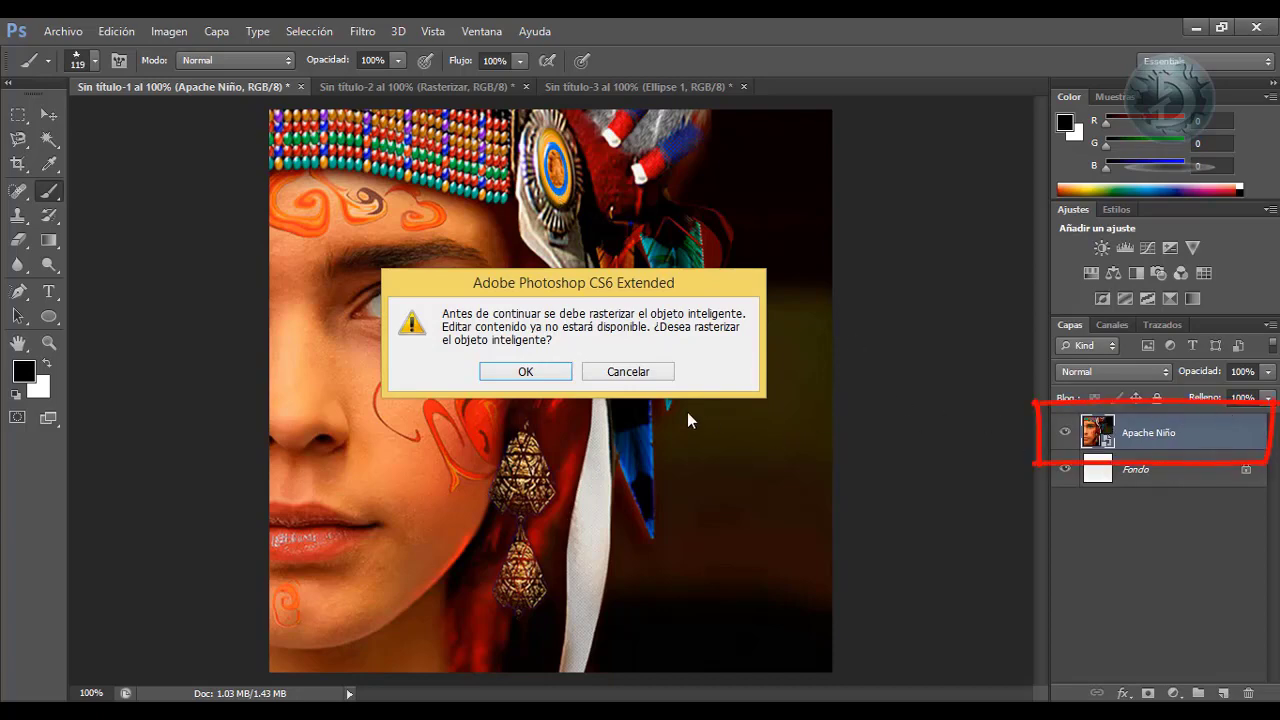
left_click(636, 376)
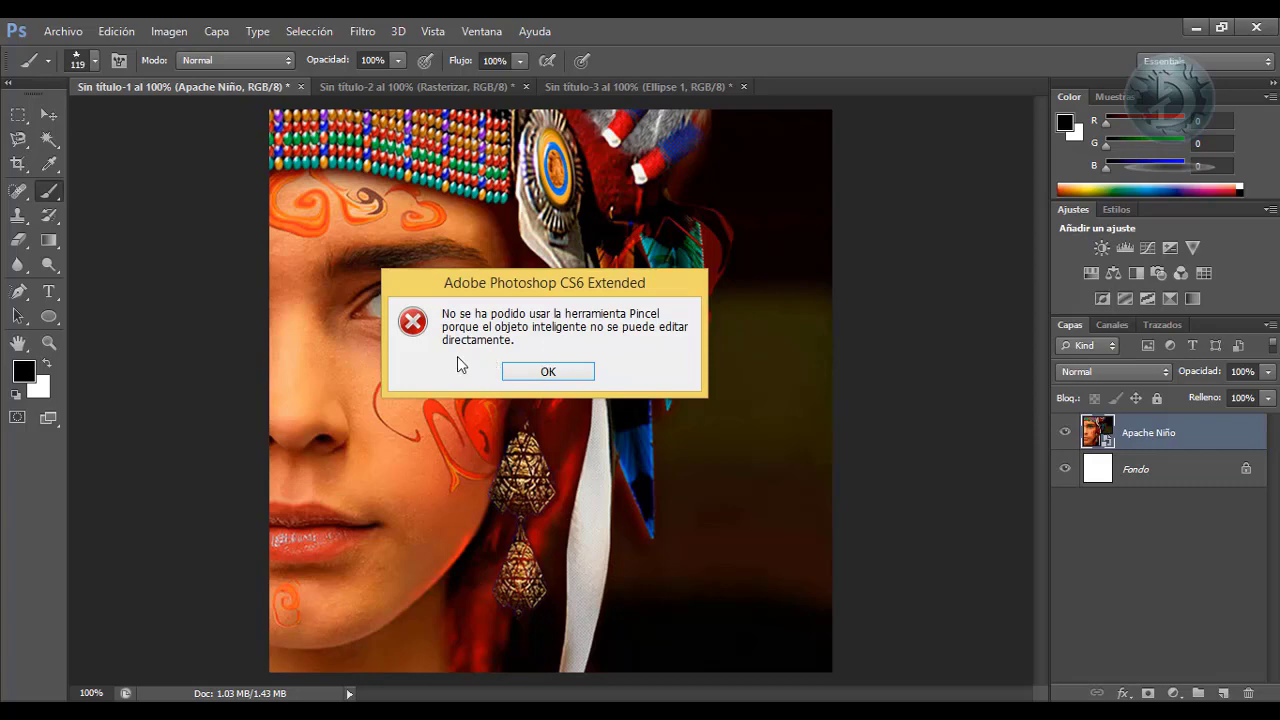
left_click(557, 371)
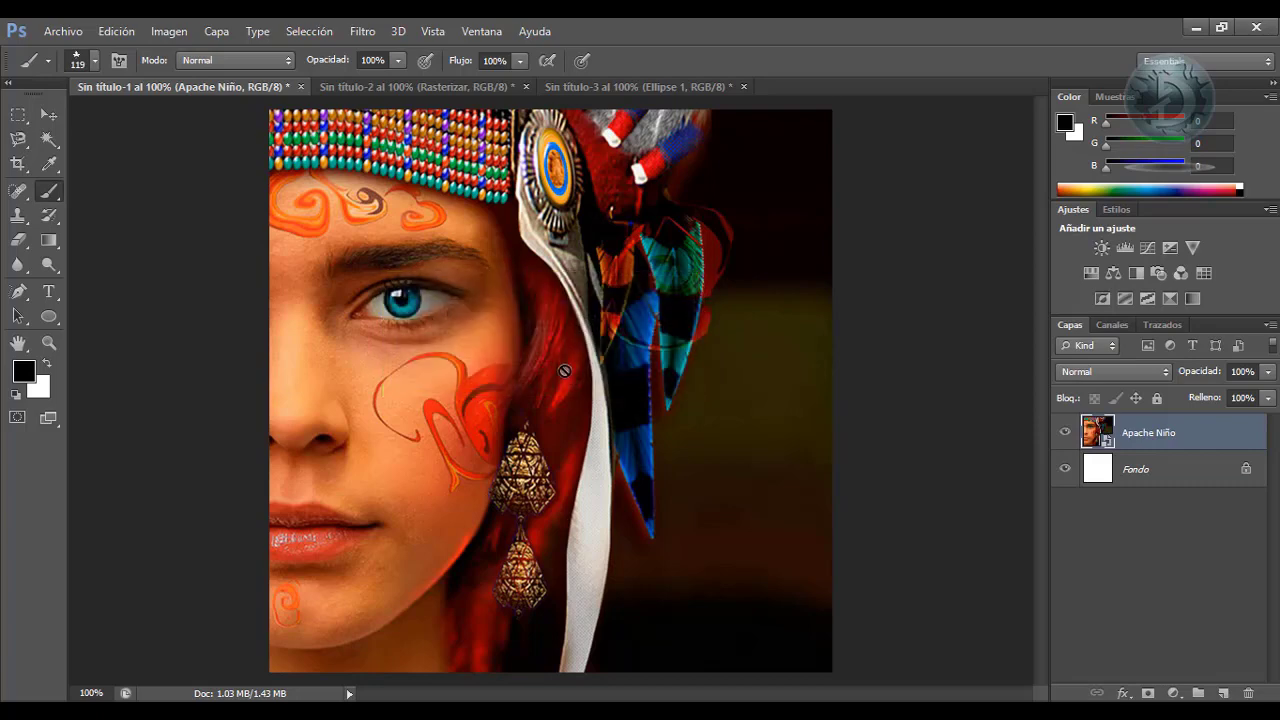
Try the Gradient tool and the Eraser tool on the Apache Niño smart object
left_click(48, 246)
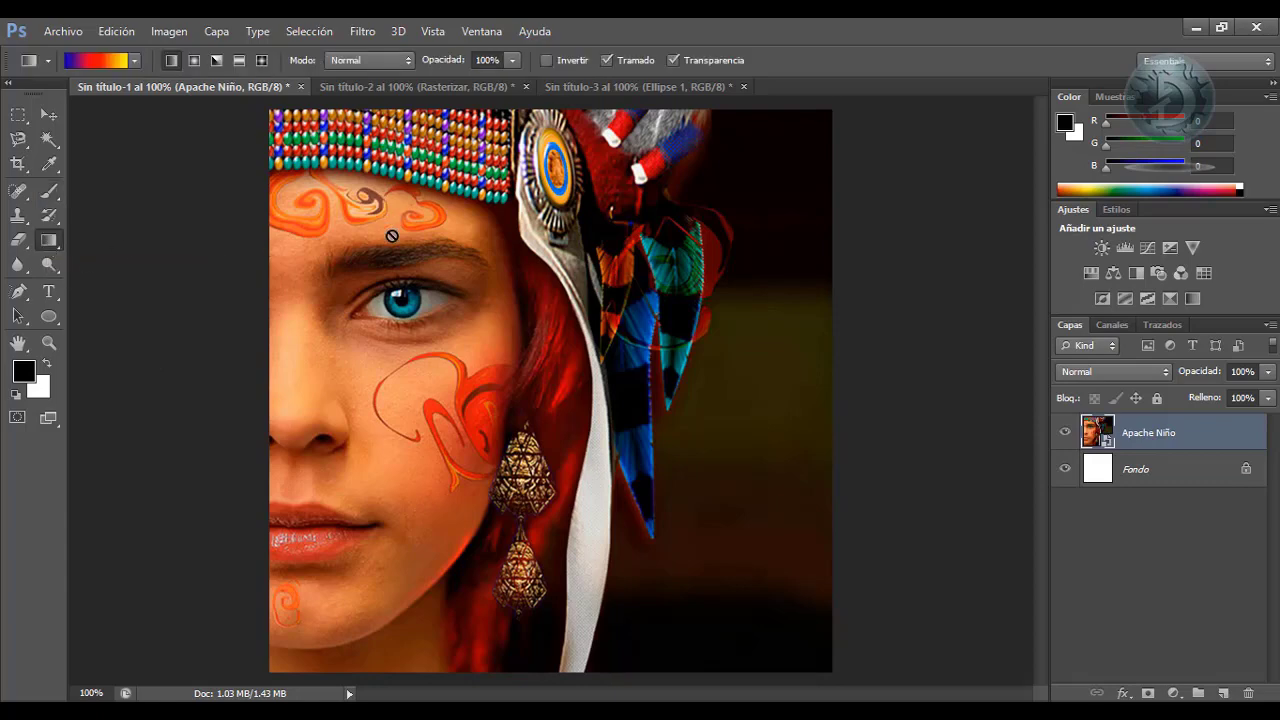
left_click(18, 241)
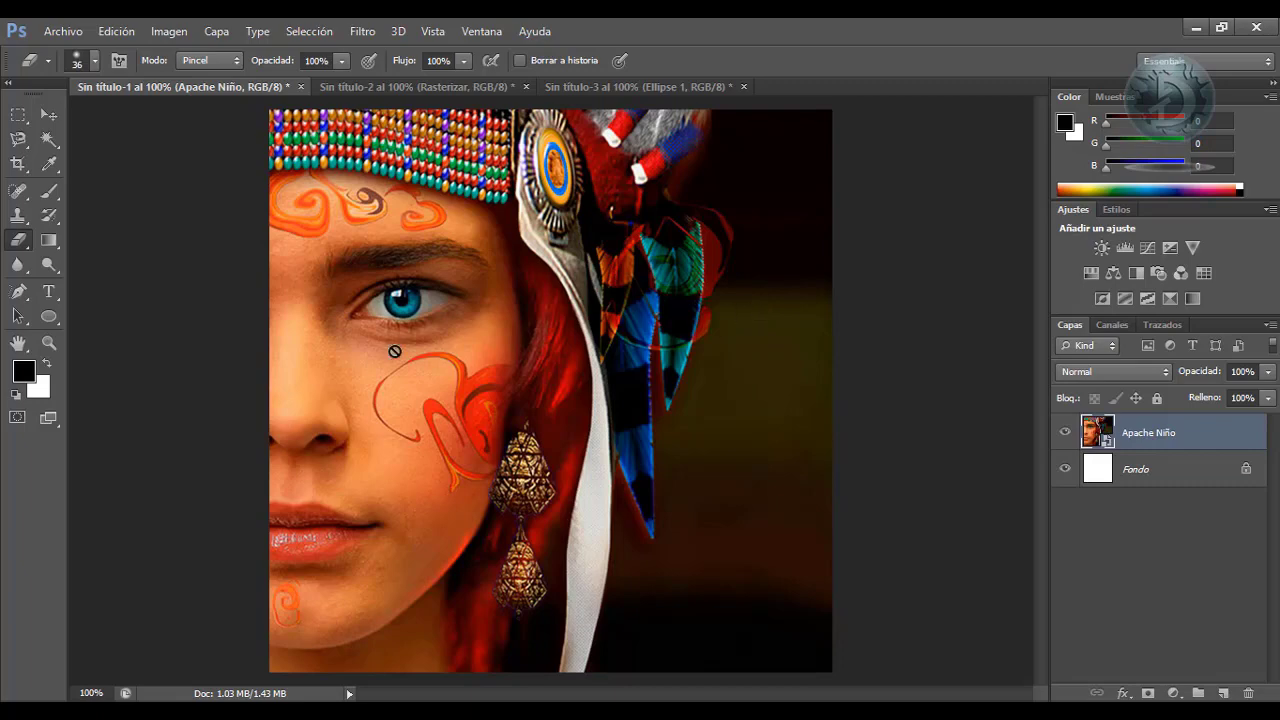
Try to trace a Magnetic Lasso selection from the cheek around the earring and feathers, and cancel it
left_click(17, 140)
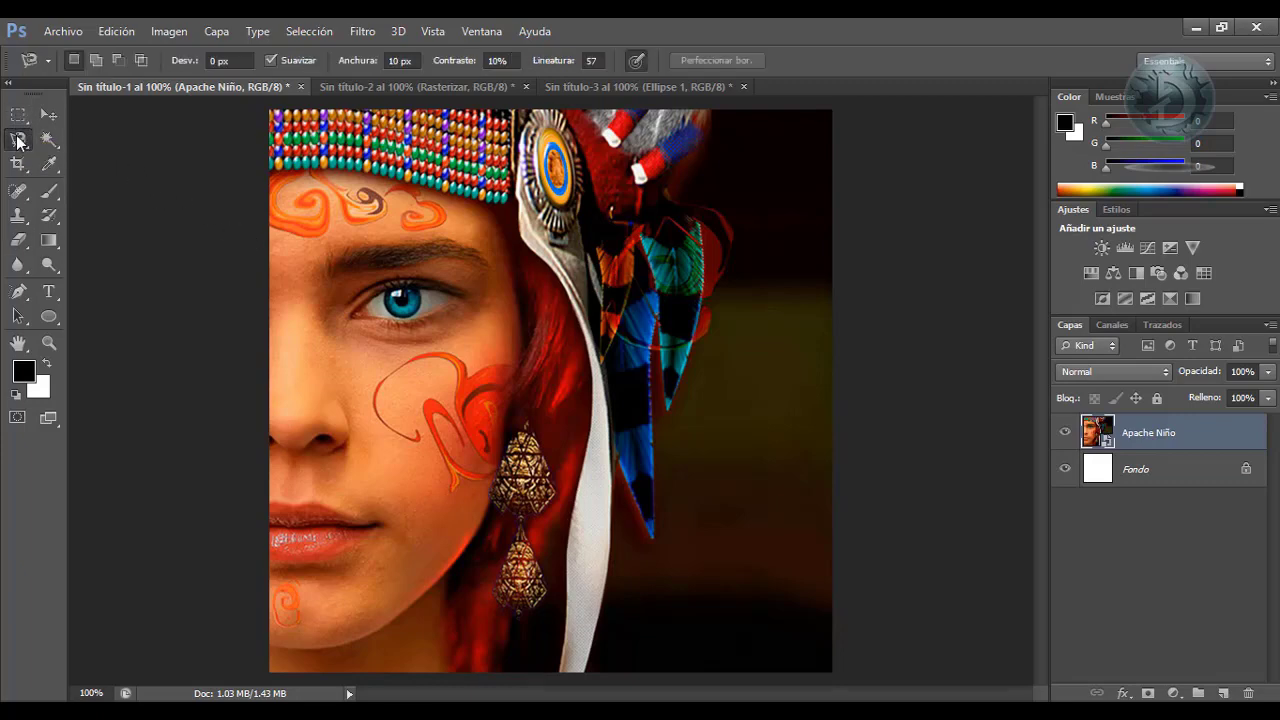
left_click(18, 146)
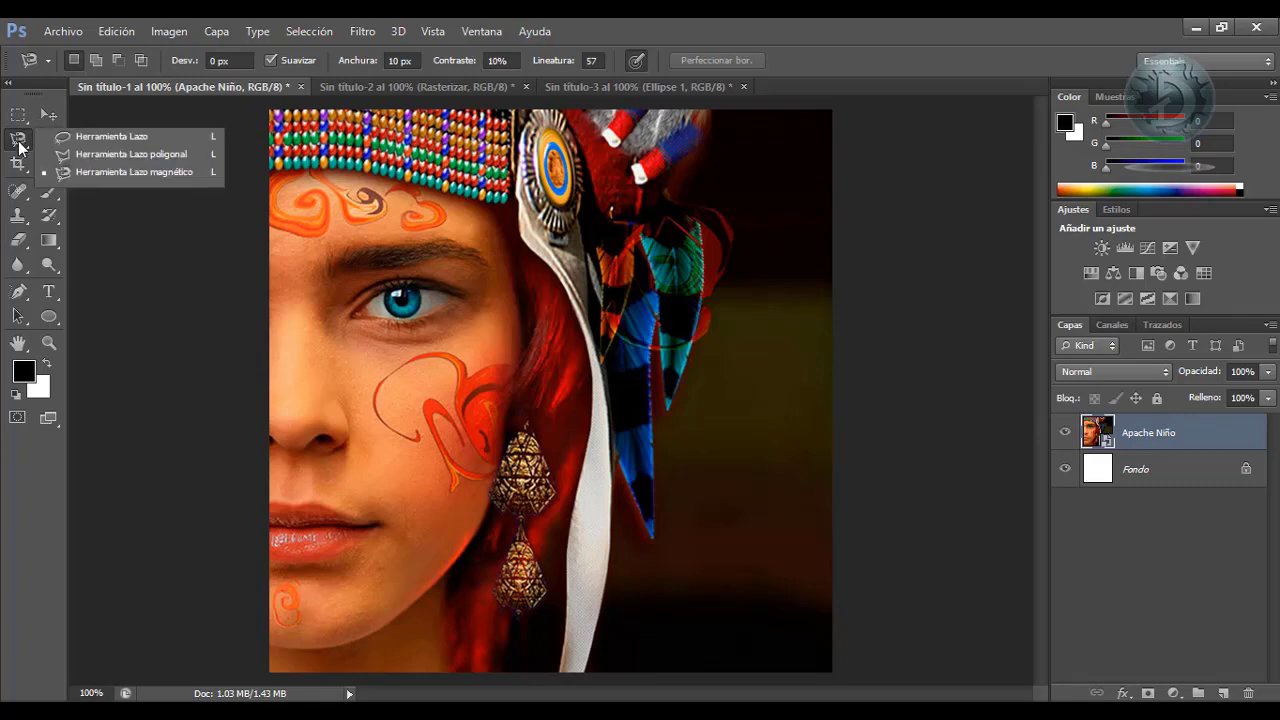
left_click(130, 173)
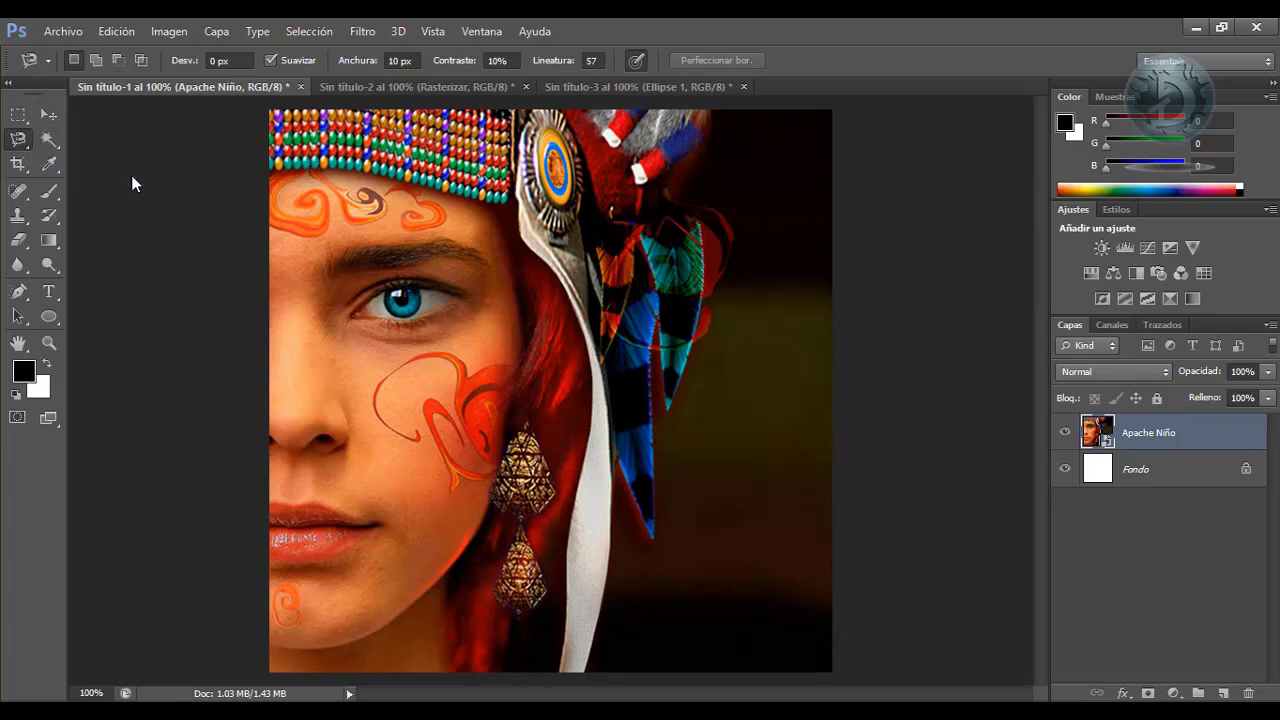
left_click(453, 347)
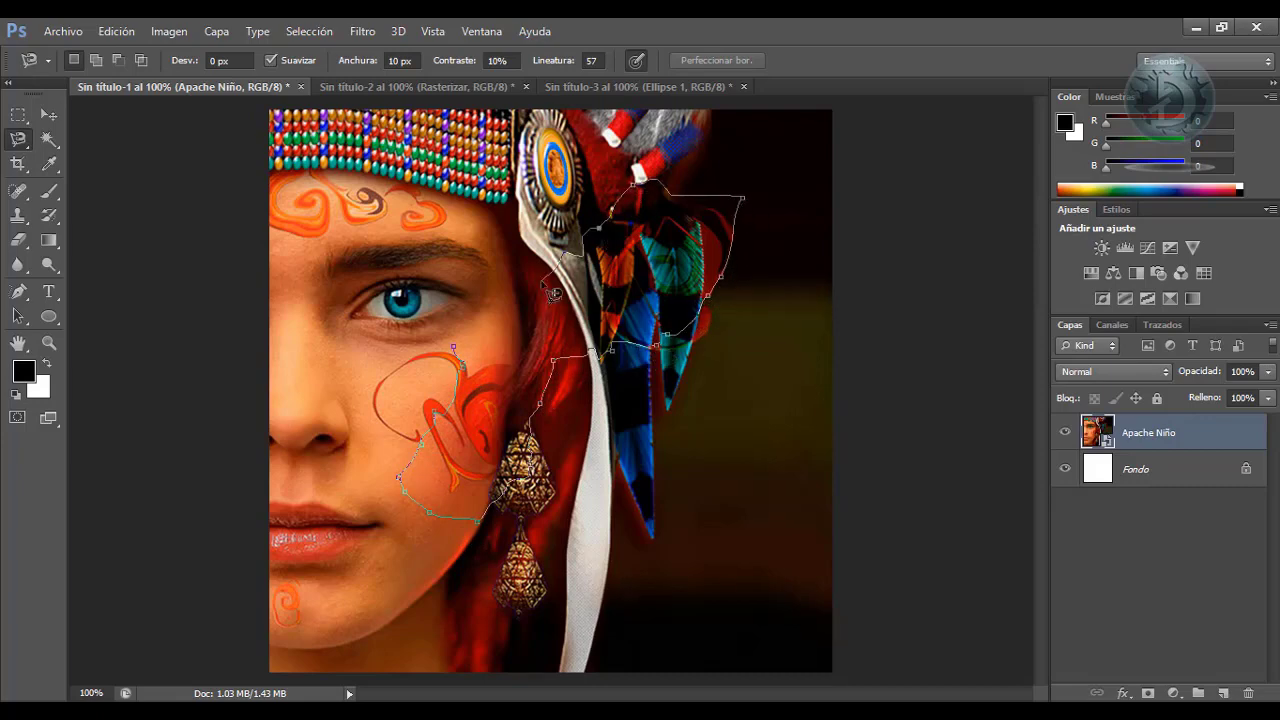
key("Escape")
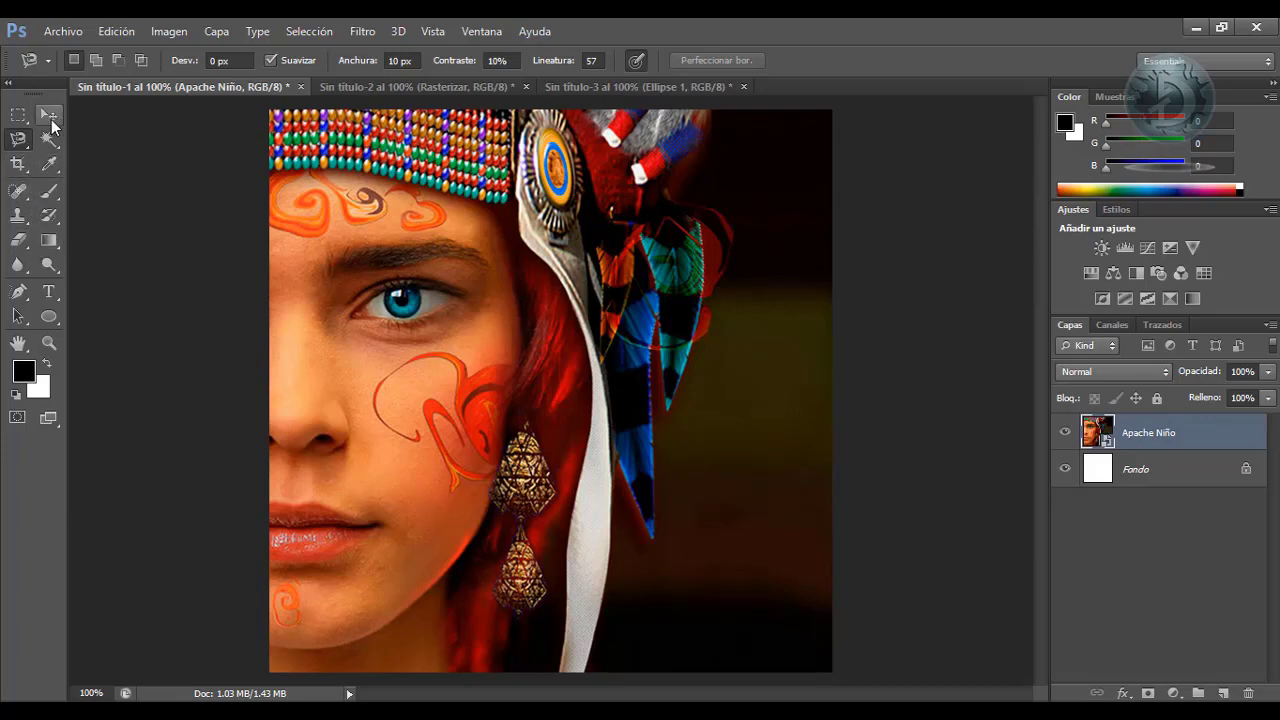
Rasterize the Apache Niño smart object layer
left_click(49, 117)
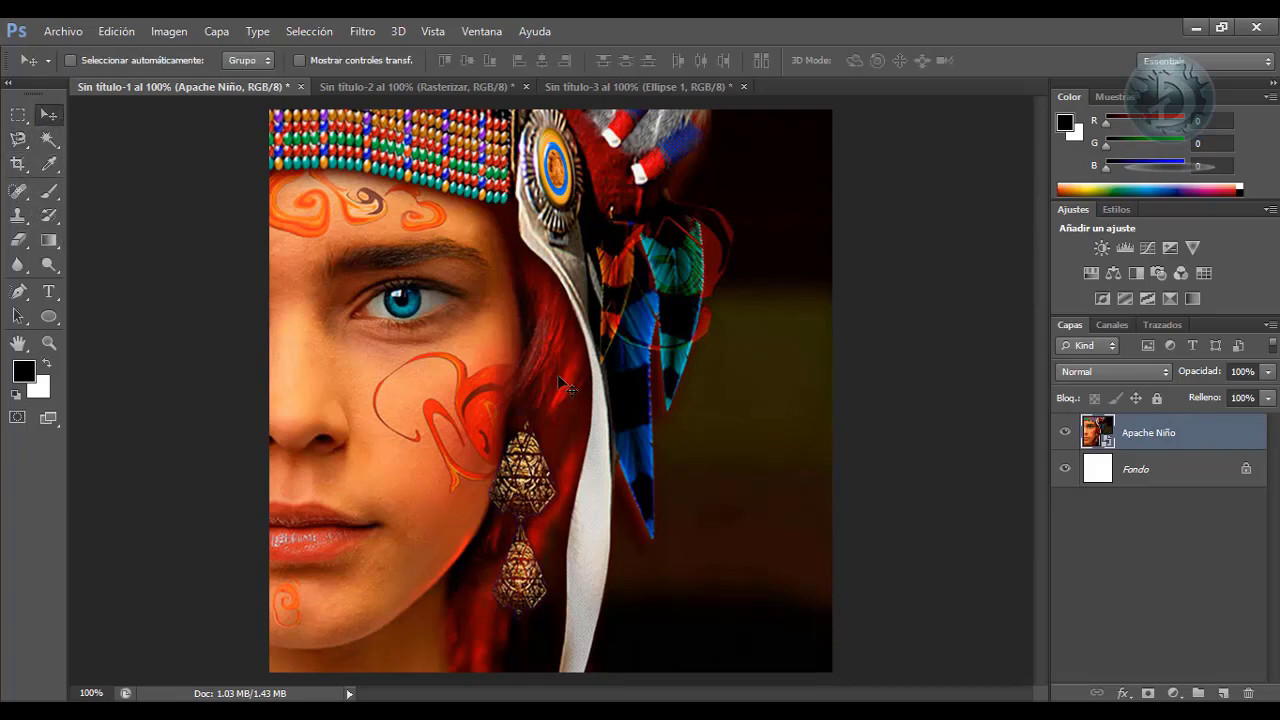
right_click(1219, 434)
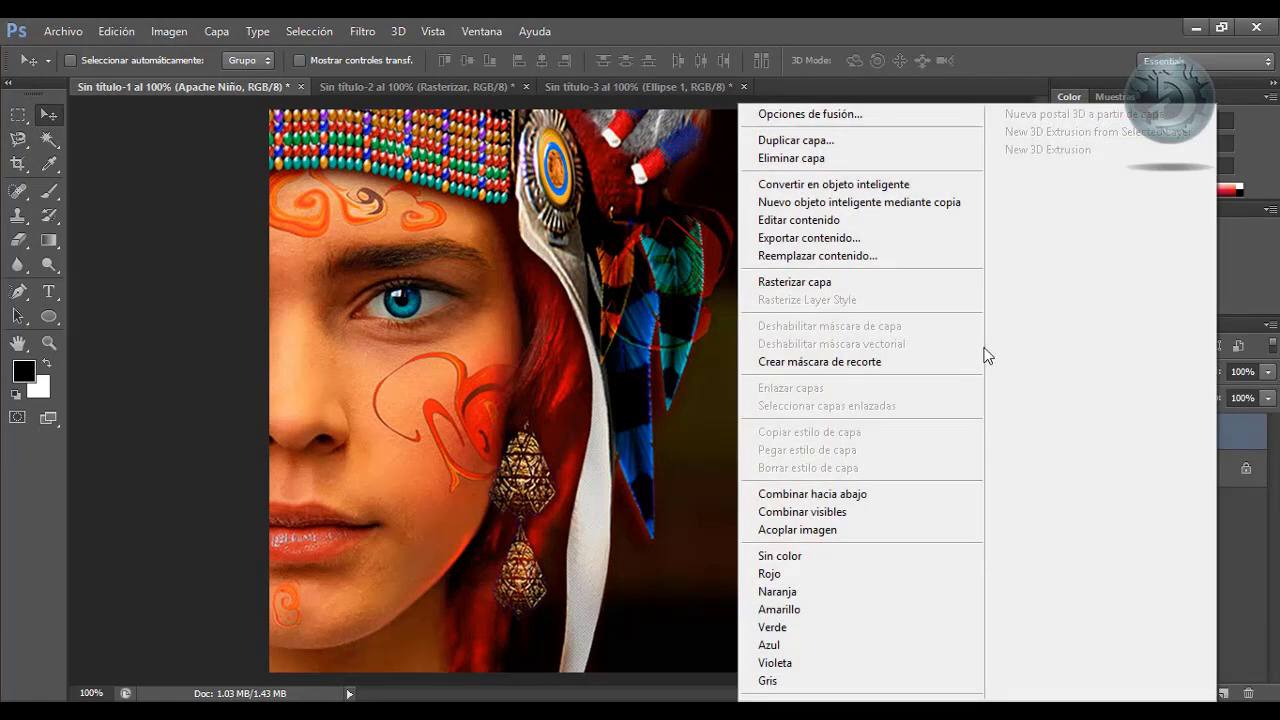
left_click(854, 281)
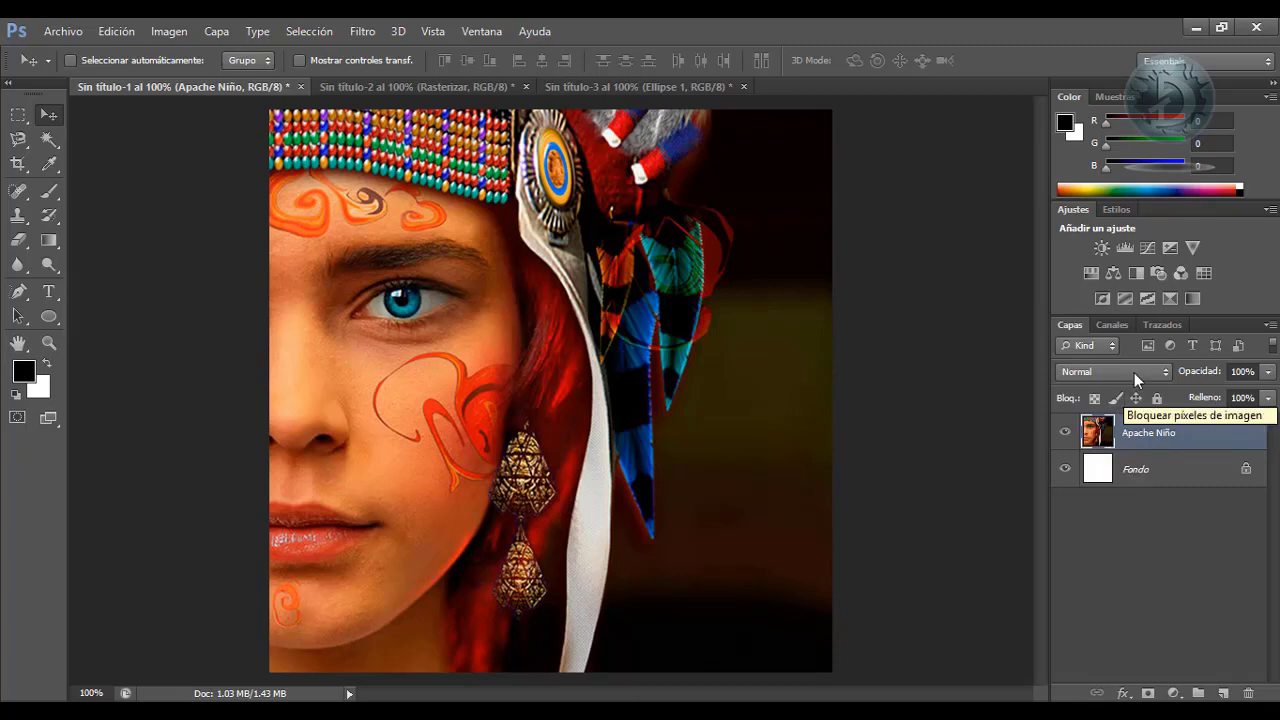
Try a Blanco y negro adjustment layer with Rojos at 54 above the Apache Niño layer, and delete it
left_click(1137, 284)
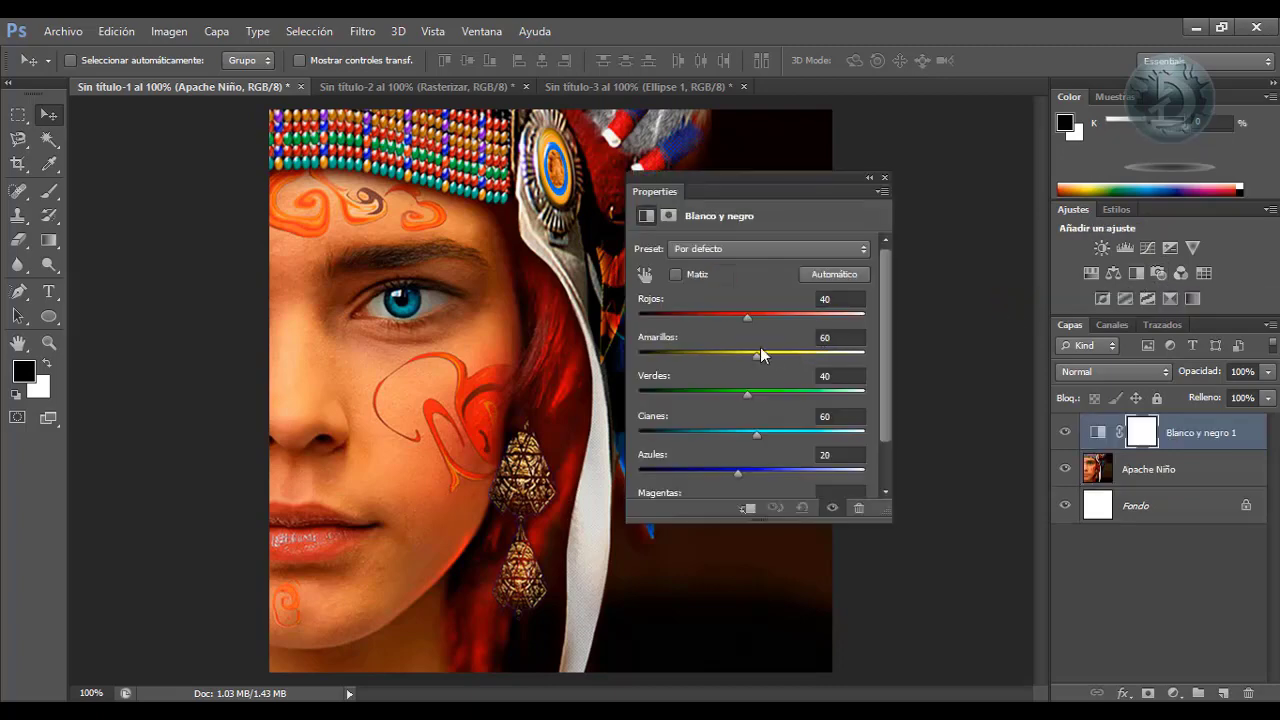
mouse_move(743, 313)
left_mouse_down()
mouse_move(691, 317)
mouse_move(849, 313)
mouse_move(695, 335)
mouse_move(754, 326)
left_mouse_up()
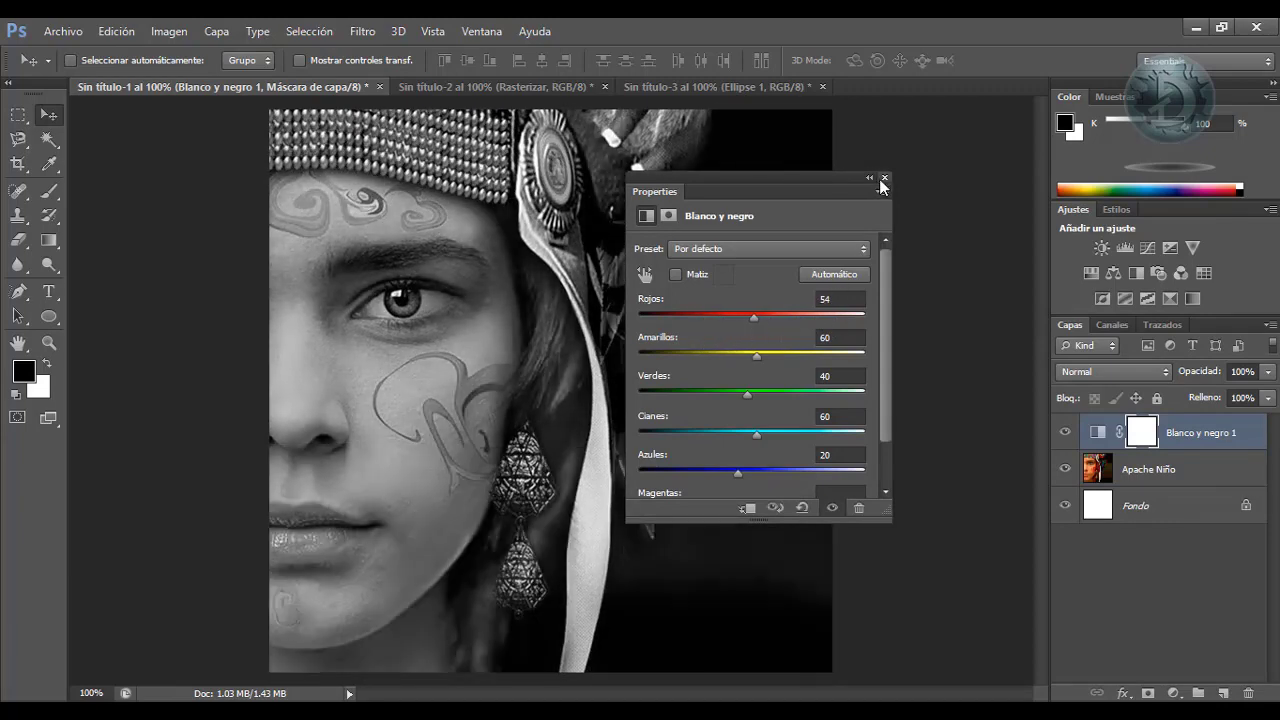
left_click(884, 177)
left_click_drag(1174, 426, 1249, 690)
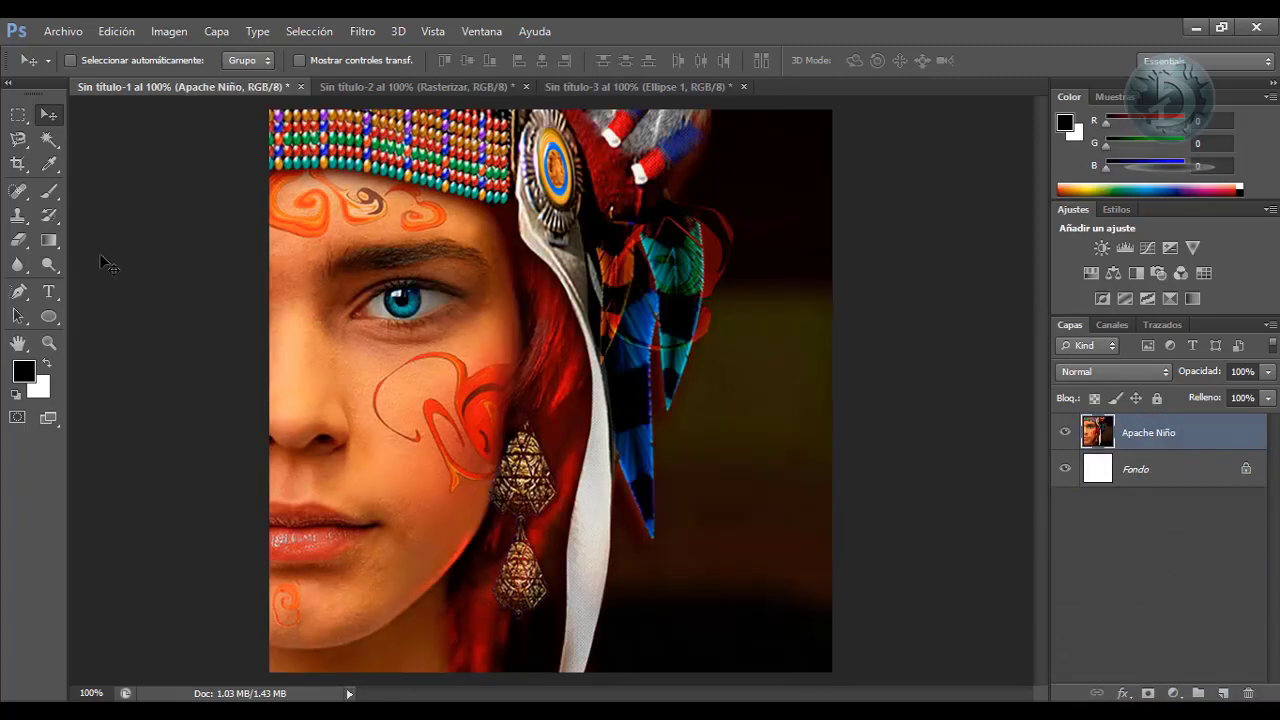
Paint white maple leaves over the feathers and dark background of the rasterized layer, and erase a strip along the image's lower edge
left_click(47, 192)
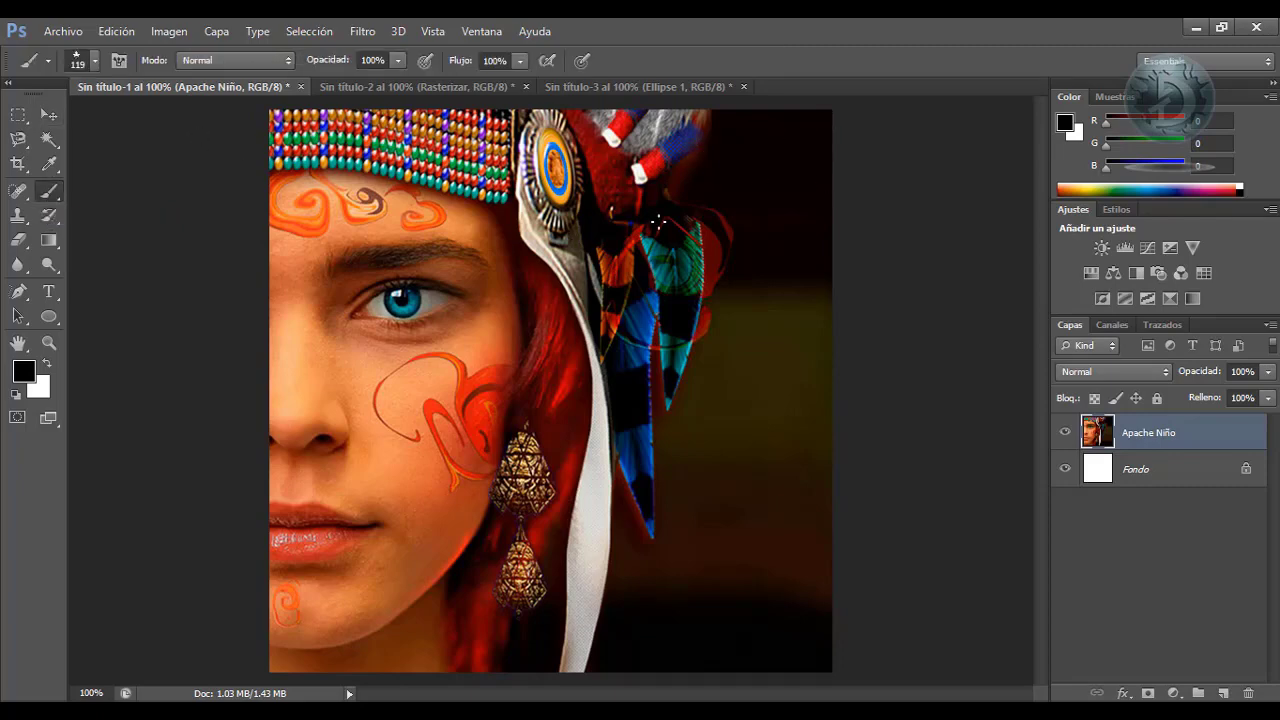
left_click(47, 366)
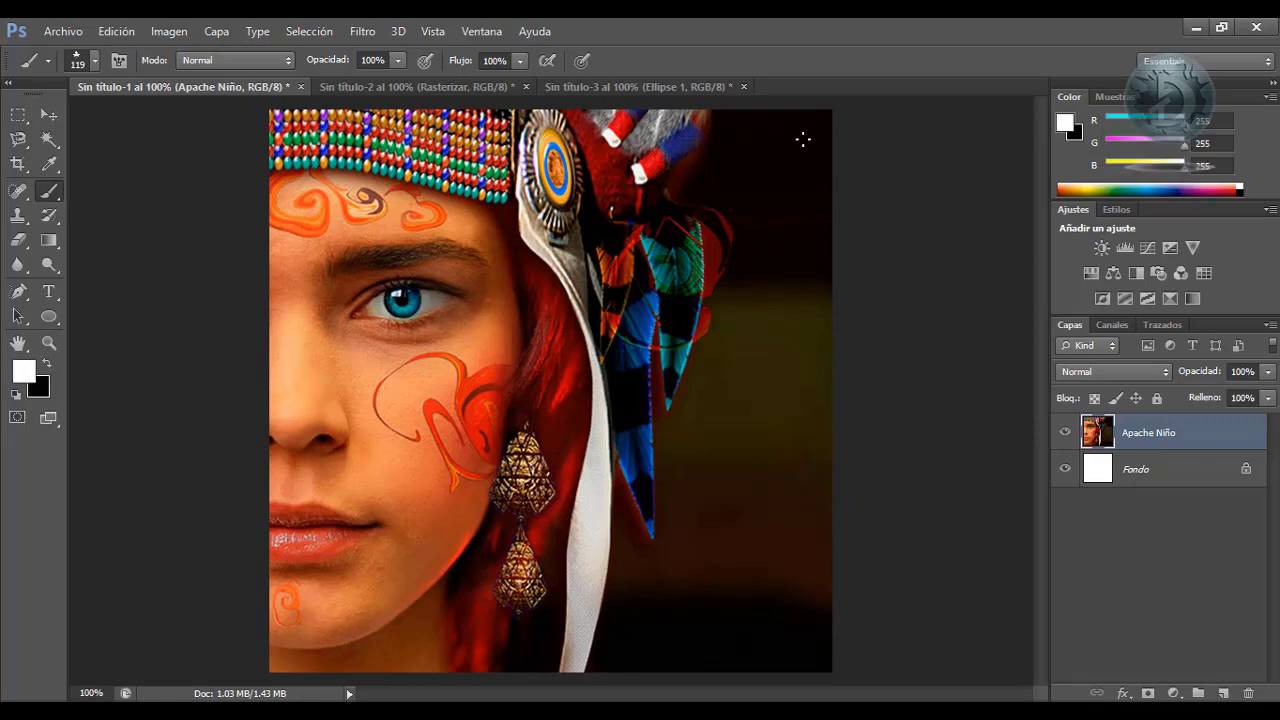
mouse_move(793, 139)
left_mouse_down()
mouse_move(720, 560)
mouse_move(740, 600)
left_mouse_up()
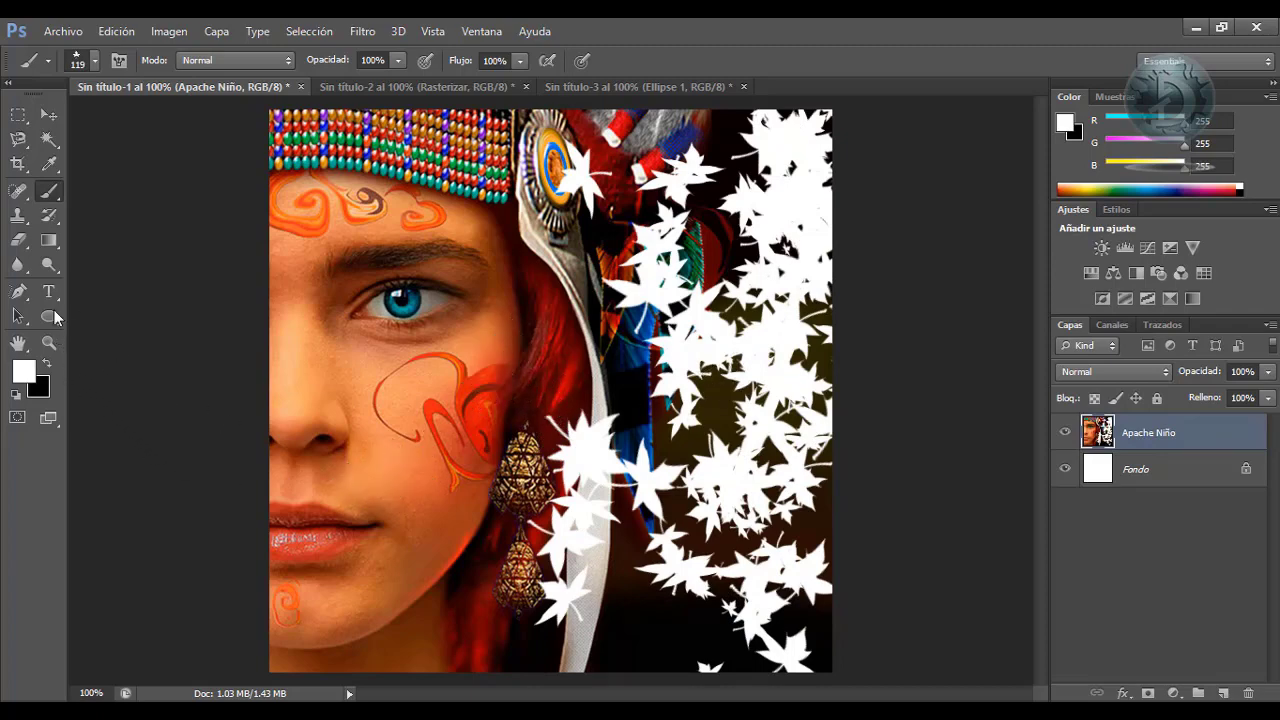
left_click(17, 244)
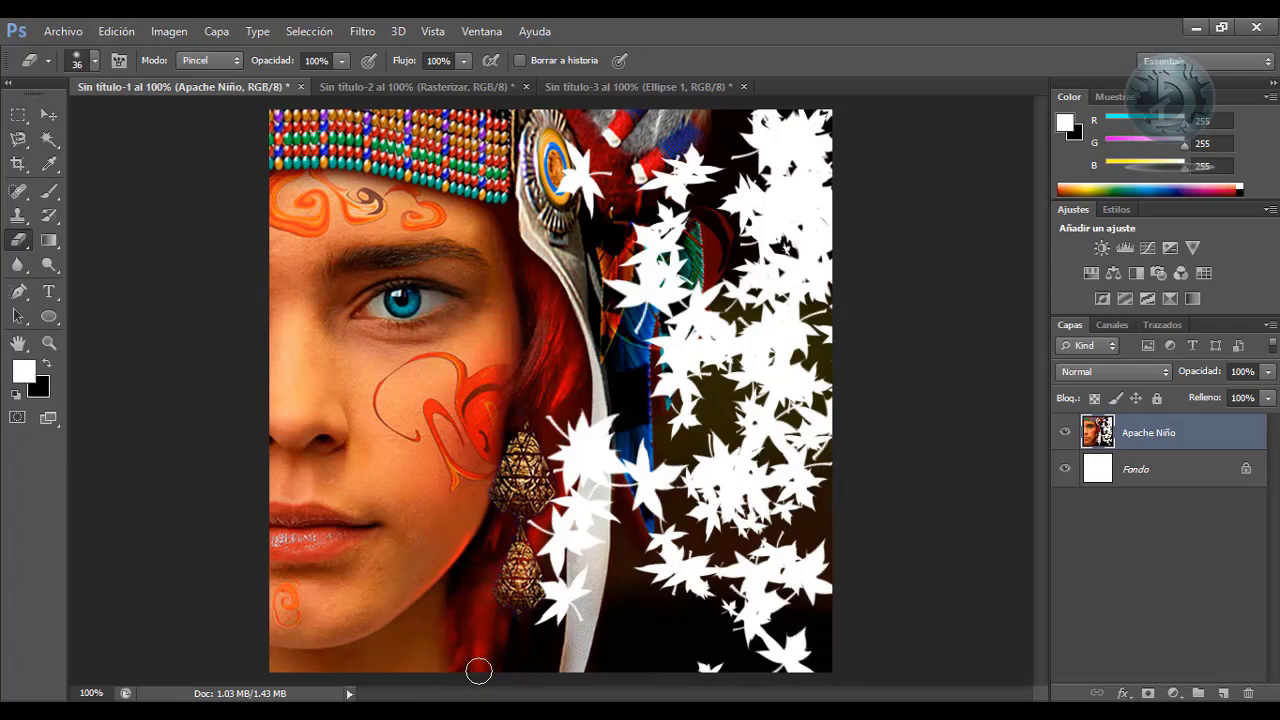
mouse_move(477, 674)
left_mouse_down()
mouse_move(627, 682)
mouse_move(775, 669)
left_mouse_up()
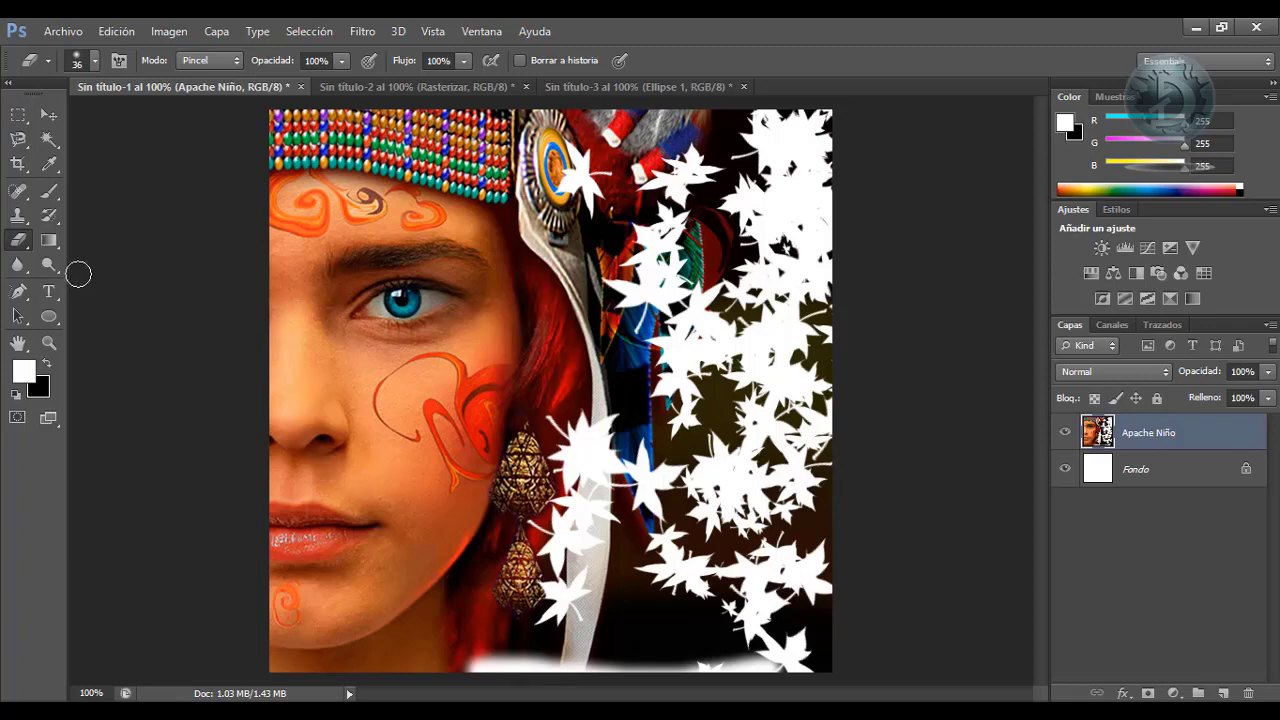
Fill the rasterized layer with a diagonal blue, red and yellow gradient, and undo the gradient, the erasing and the leaf strokes
left_click(45, 242)
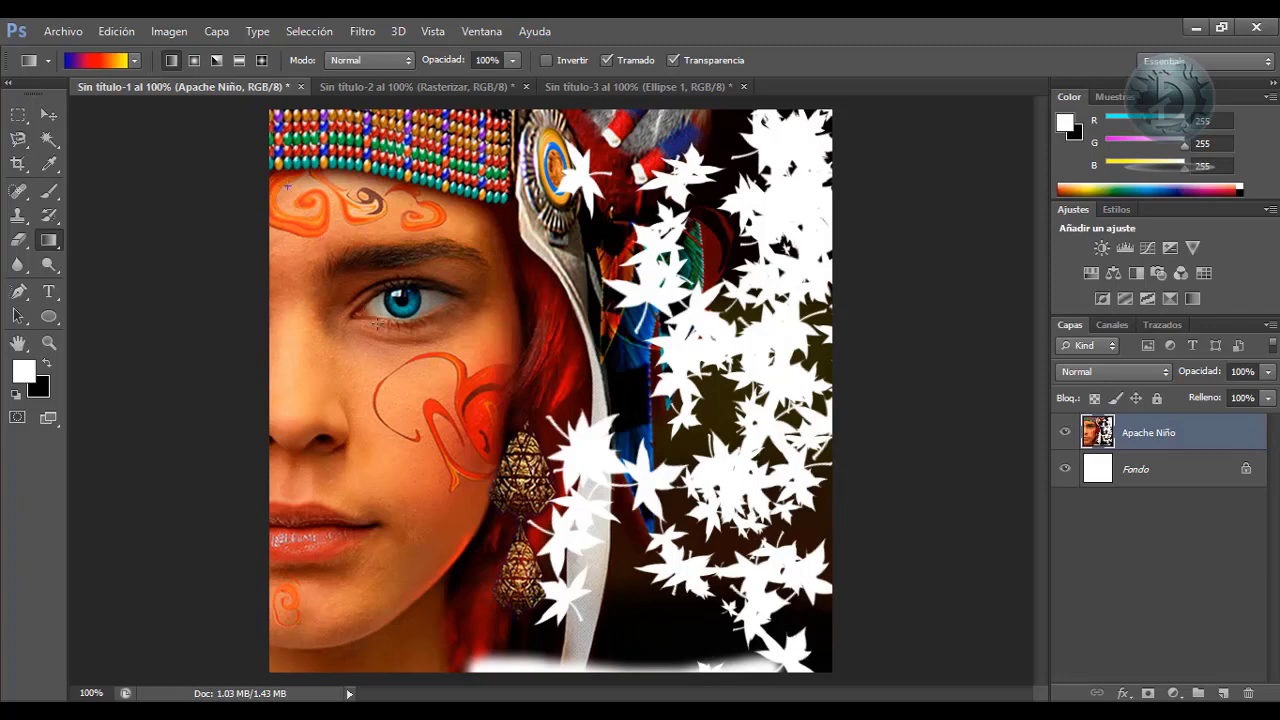
left_click_drag(378, 322, 397, 477)
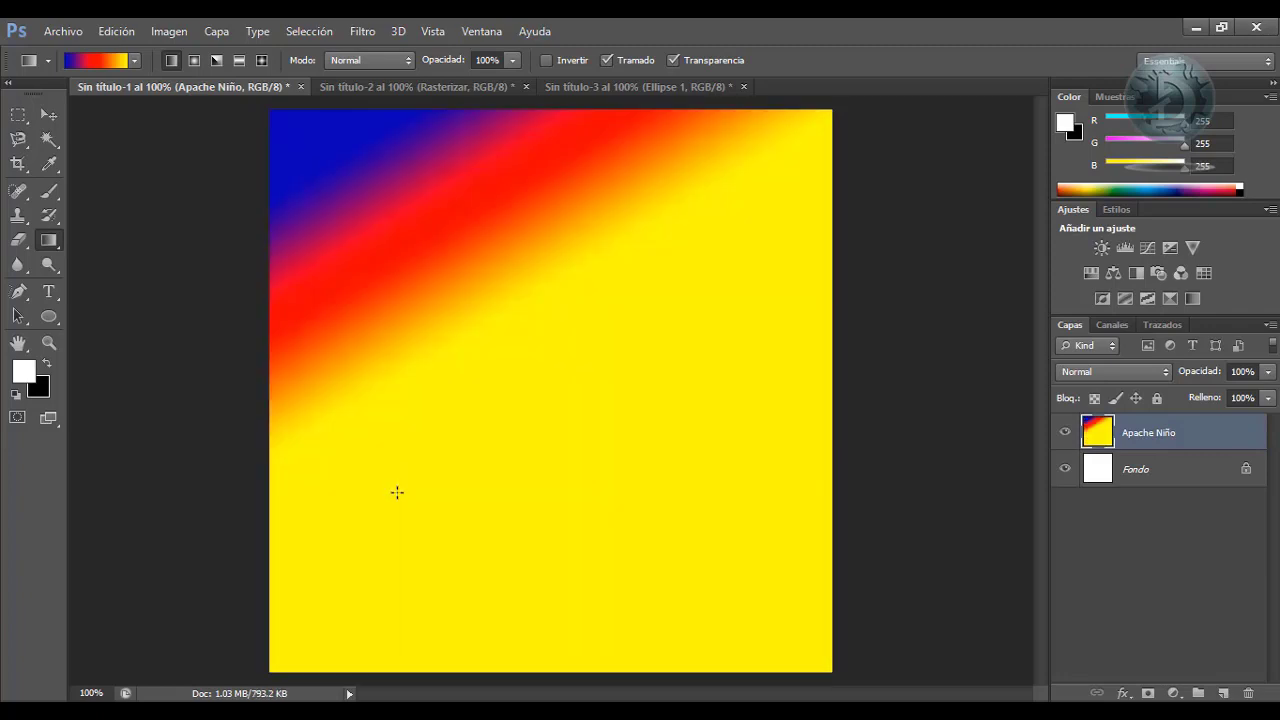
key("ctrl+z")
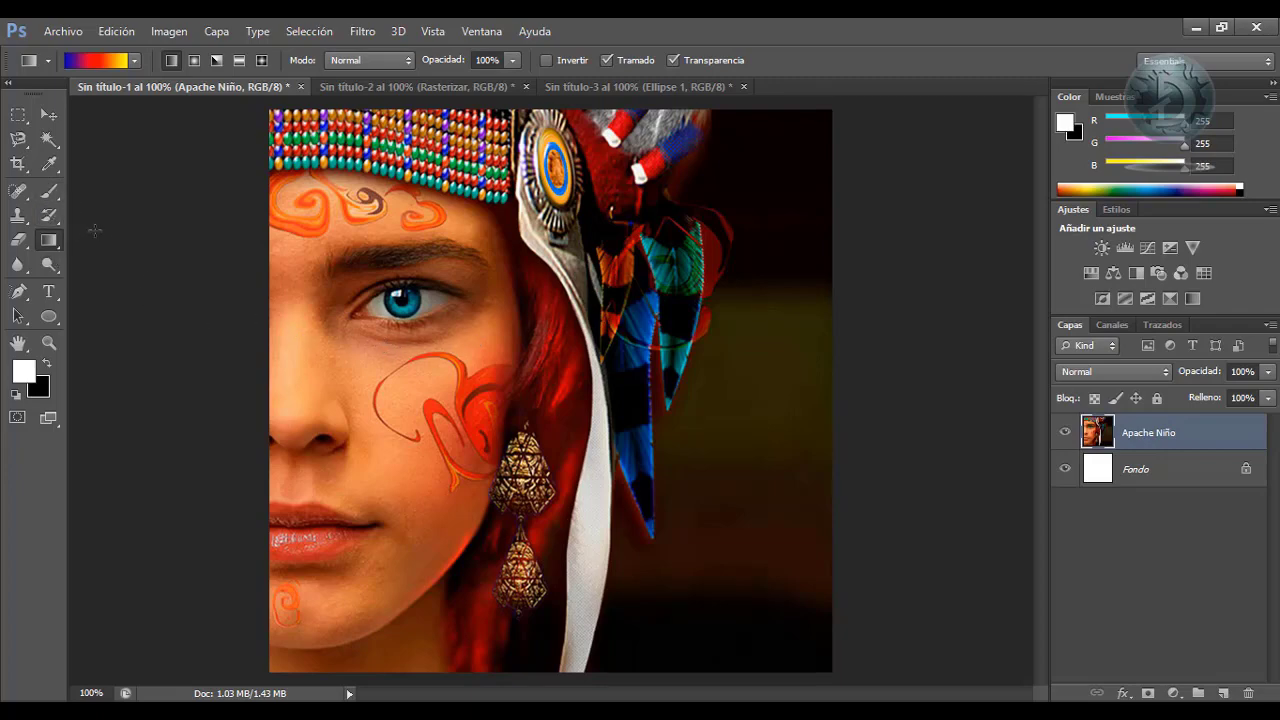
Select the iris of the eye with an elliptical marquee drawn from the pupil's centre
left_click(49, 342)
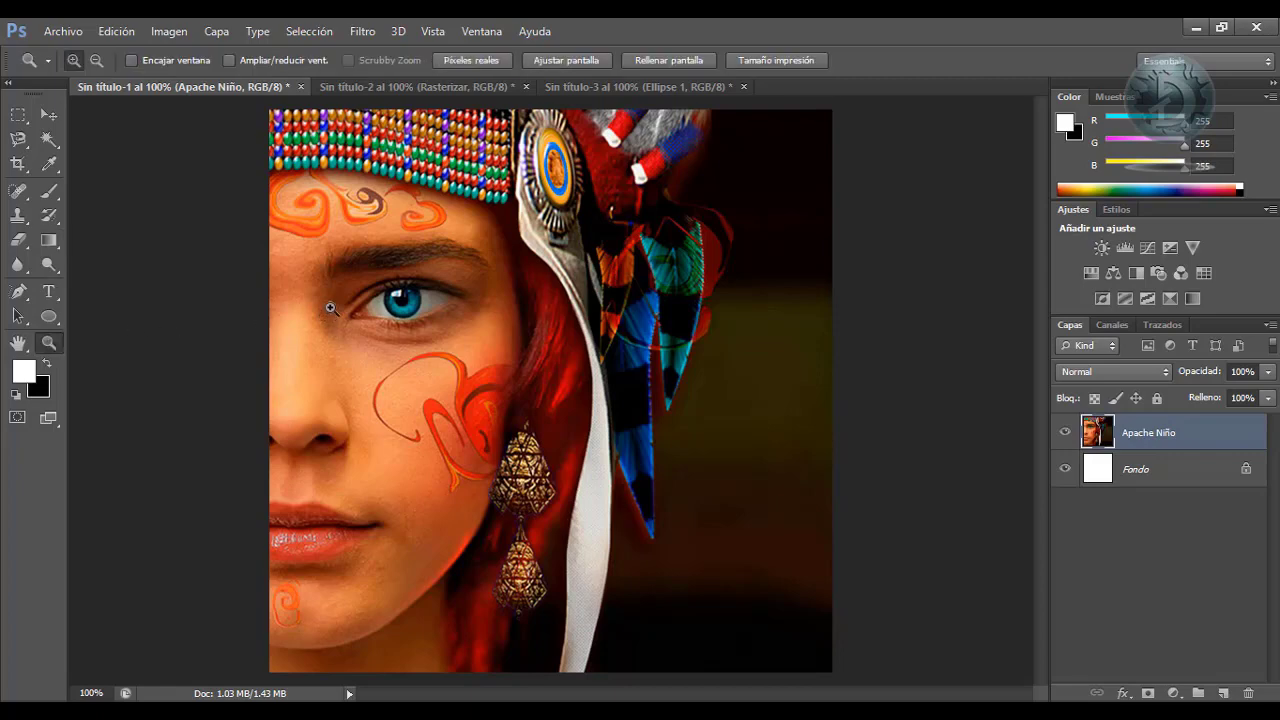
left_click_drag(306, 241, 525, 370)
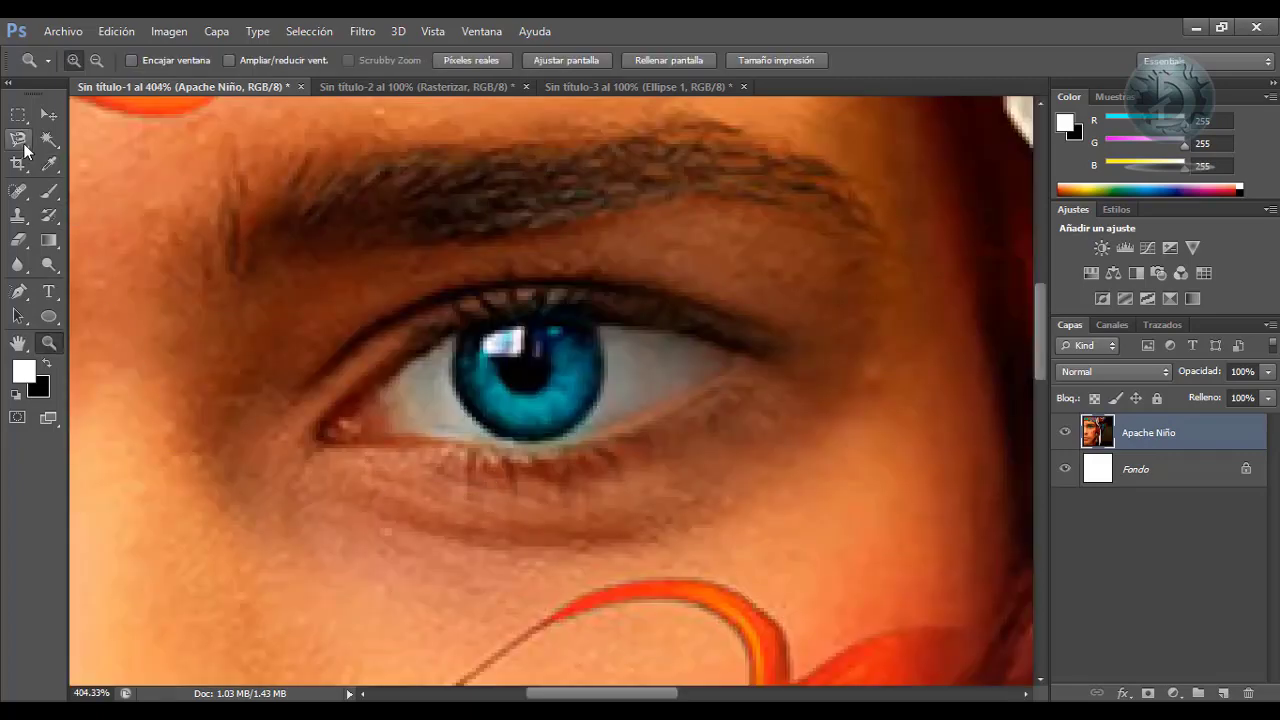
left_click(17, 121)
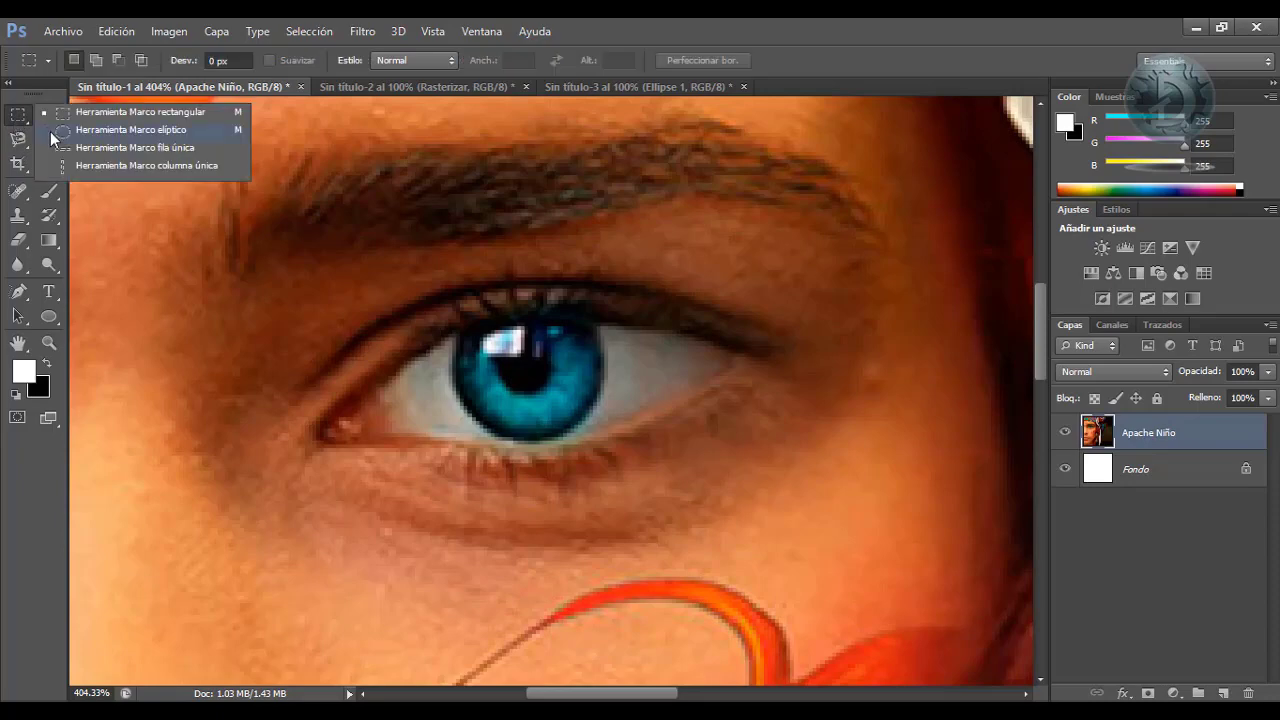
left_click(60, 130)
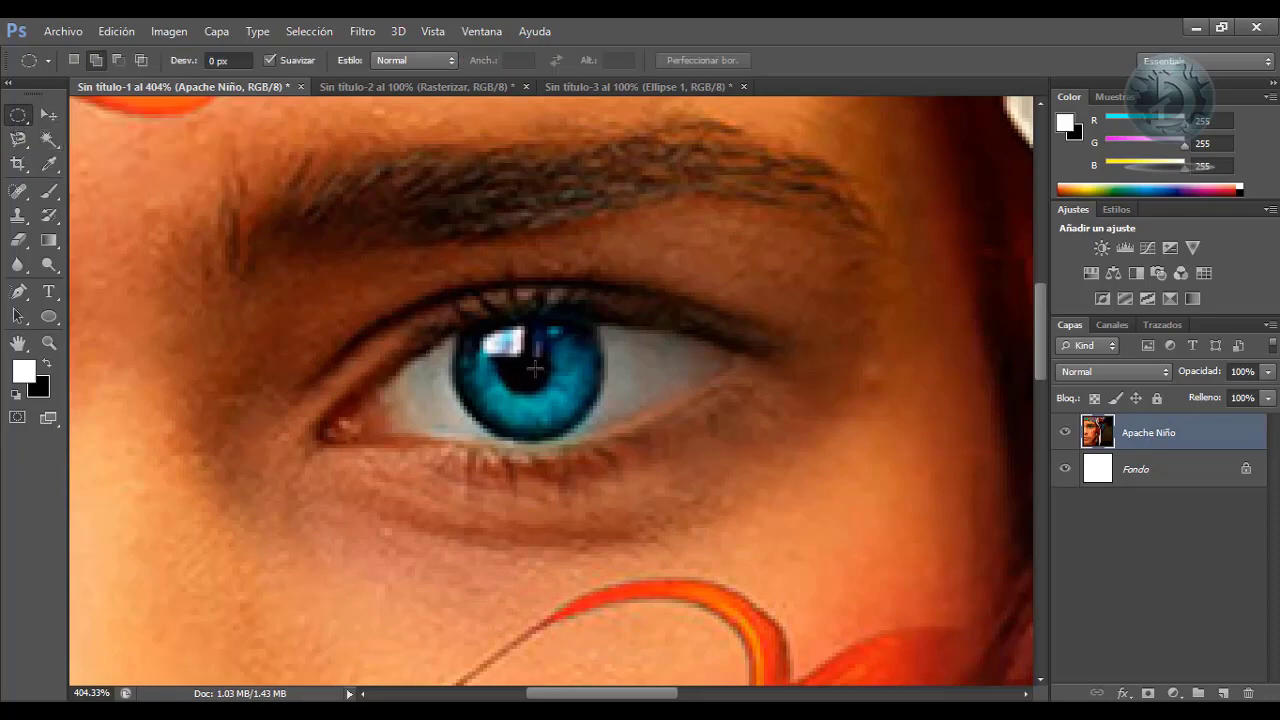
left_click_drag(535, 369, 470, 291)
key("v")
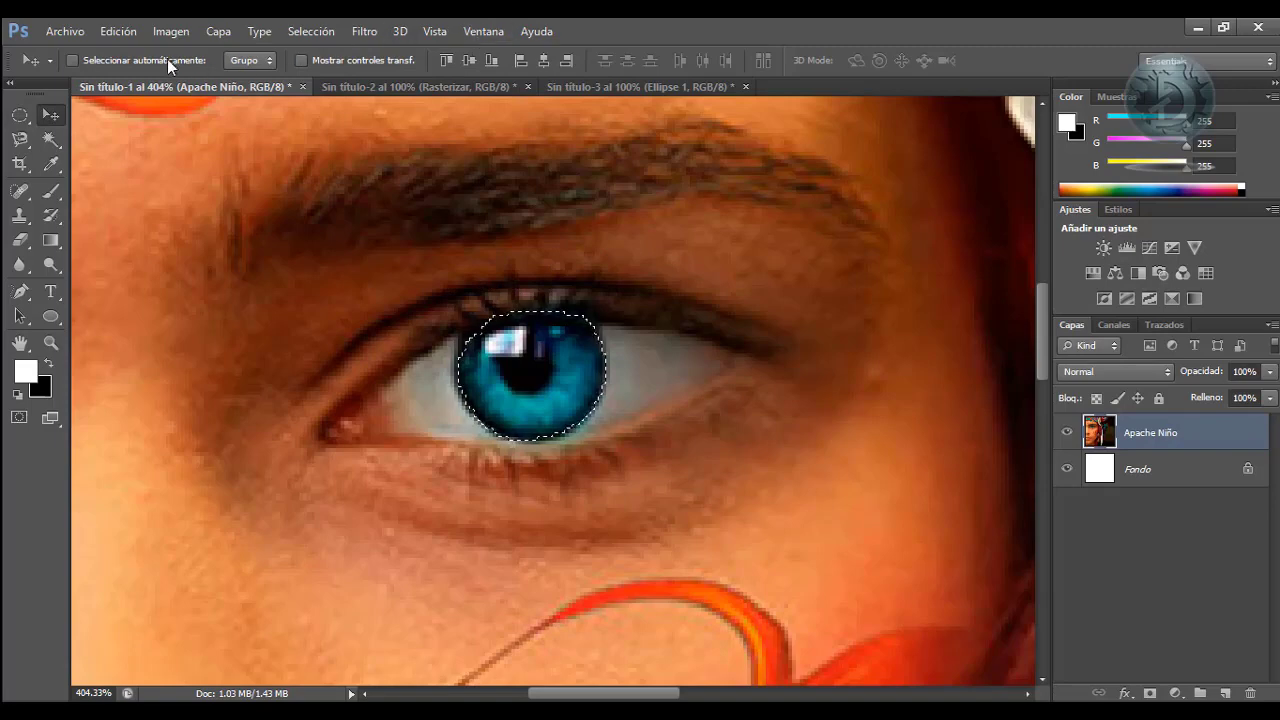
Desaturate the selected iris
left_click(172, 31)
mouse_move(188, 79)
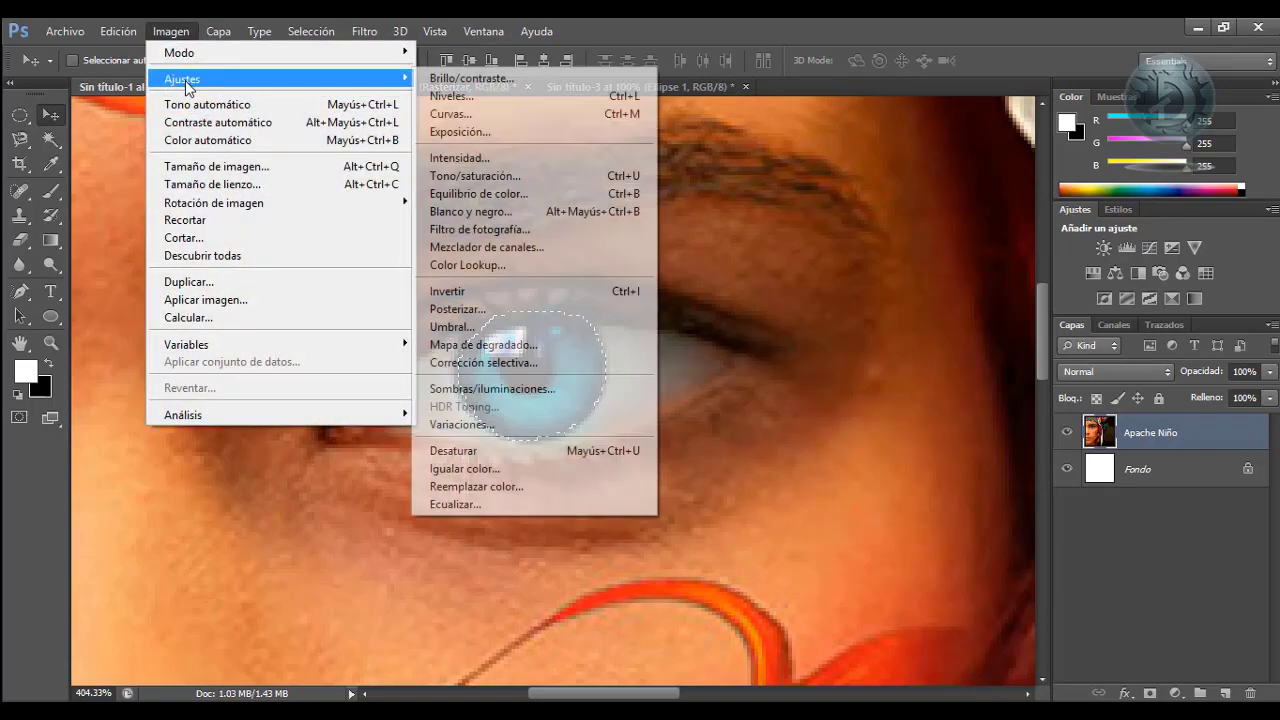
left_click(547, 452)
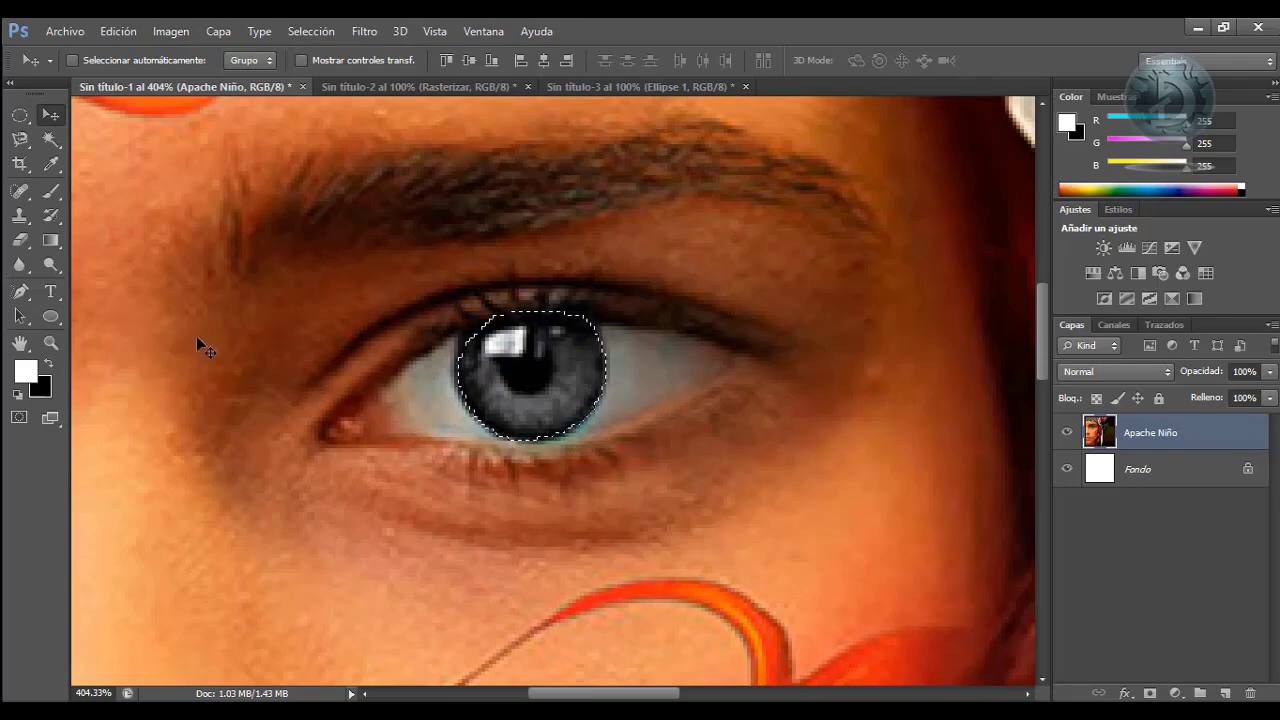
Colorize the selected iris using Tono/saturación with hue 225 and saturation 28, and deselect it
left_click(176, 33)
mouse_move(217, 88)
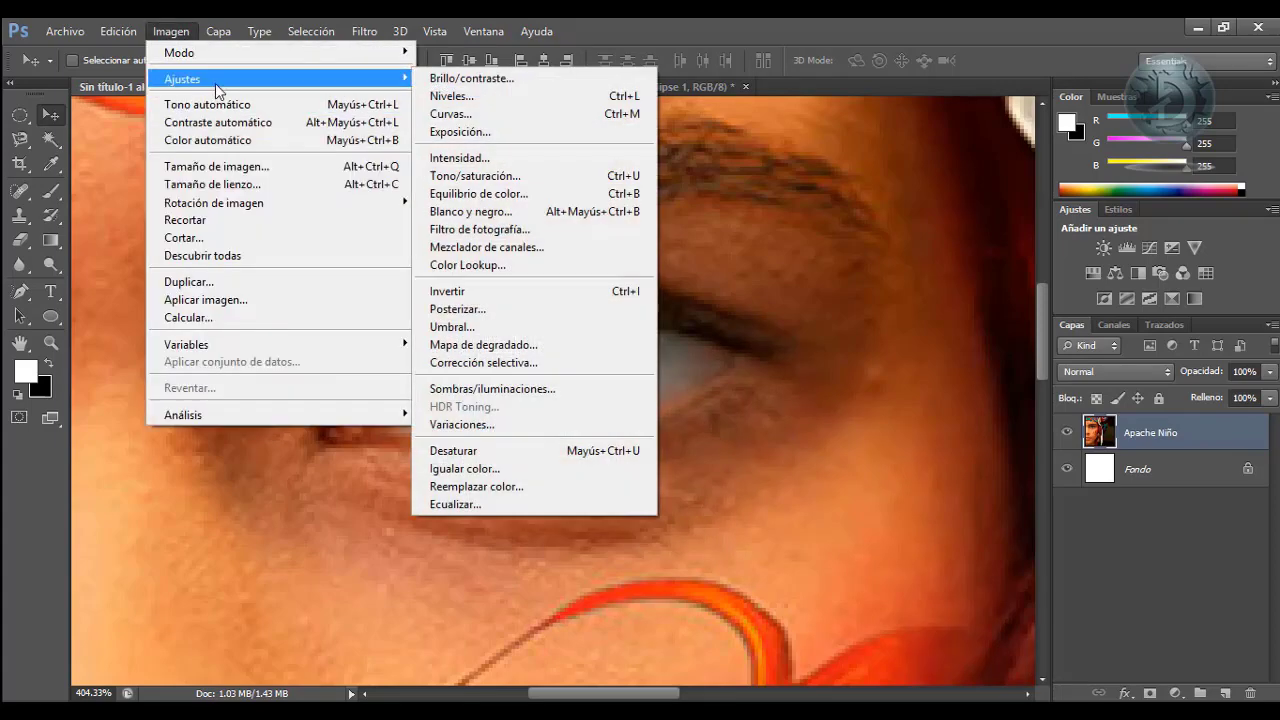
left_click(586, 175)
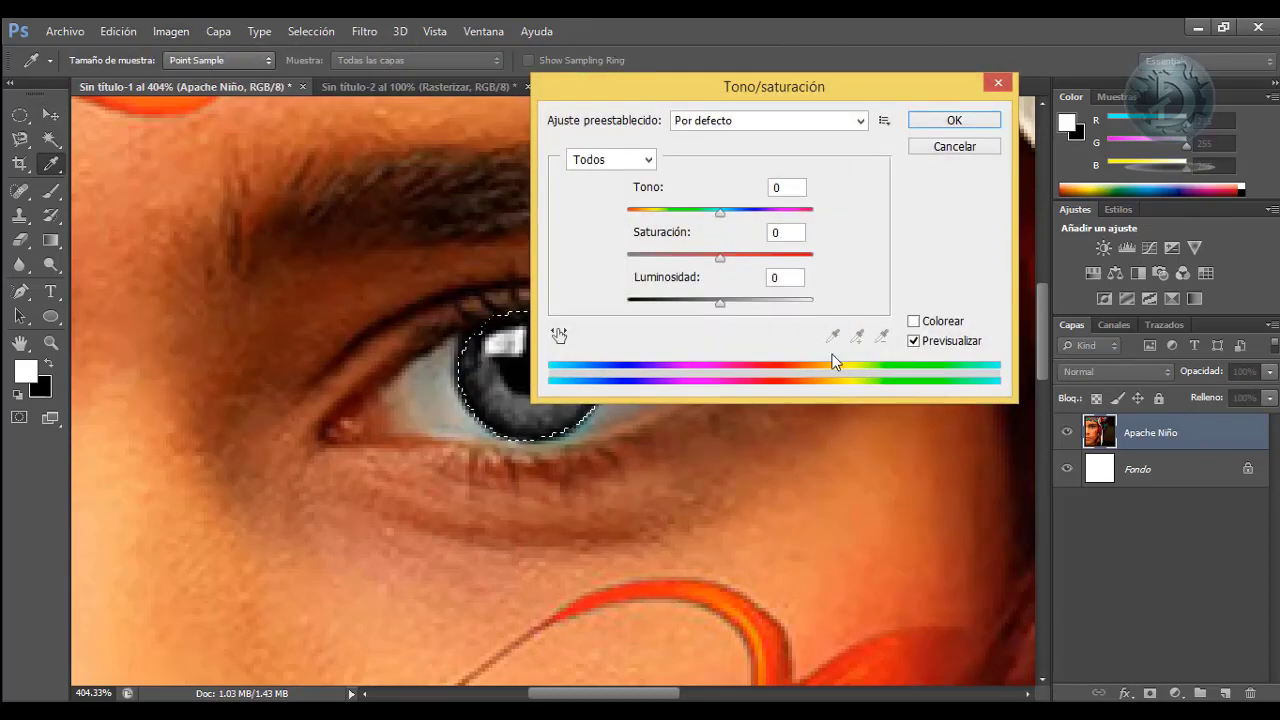
left_click(938, 322)
left_click_drag(840, 88, 1024, 110)
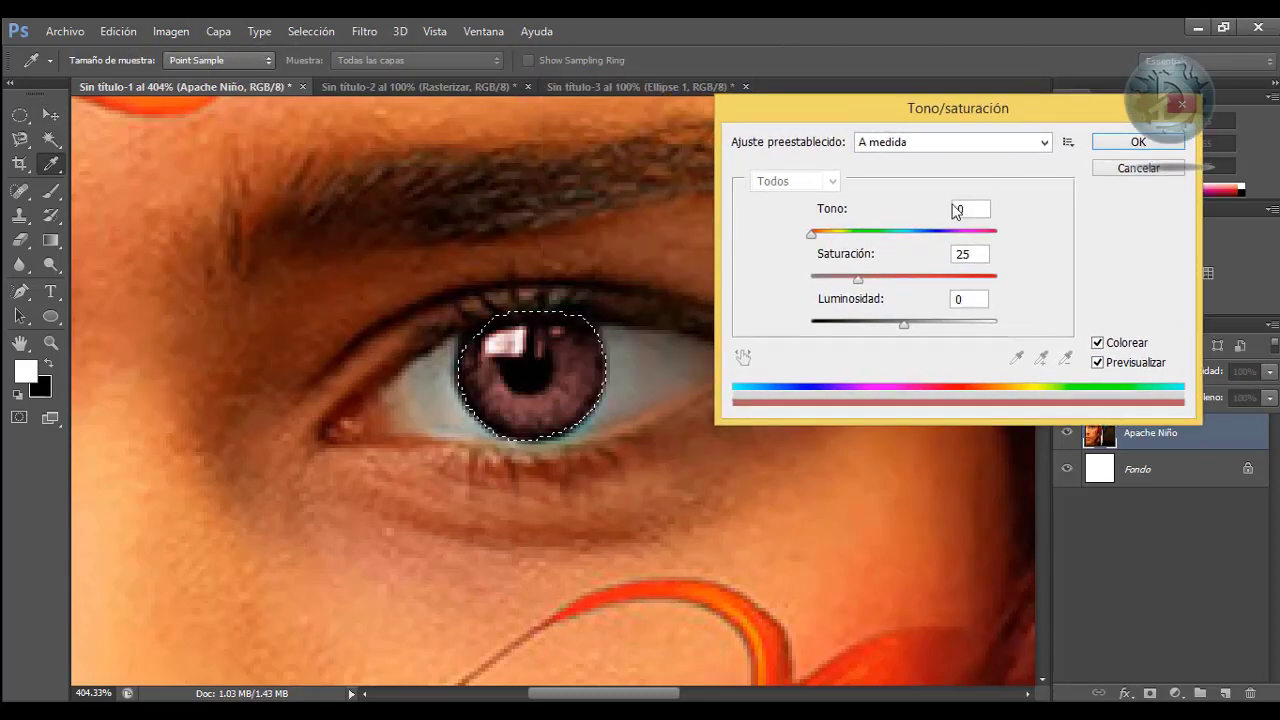
left_click_drag(812, 234, 928, 241)
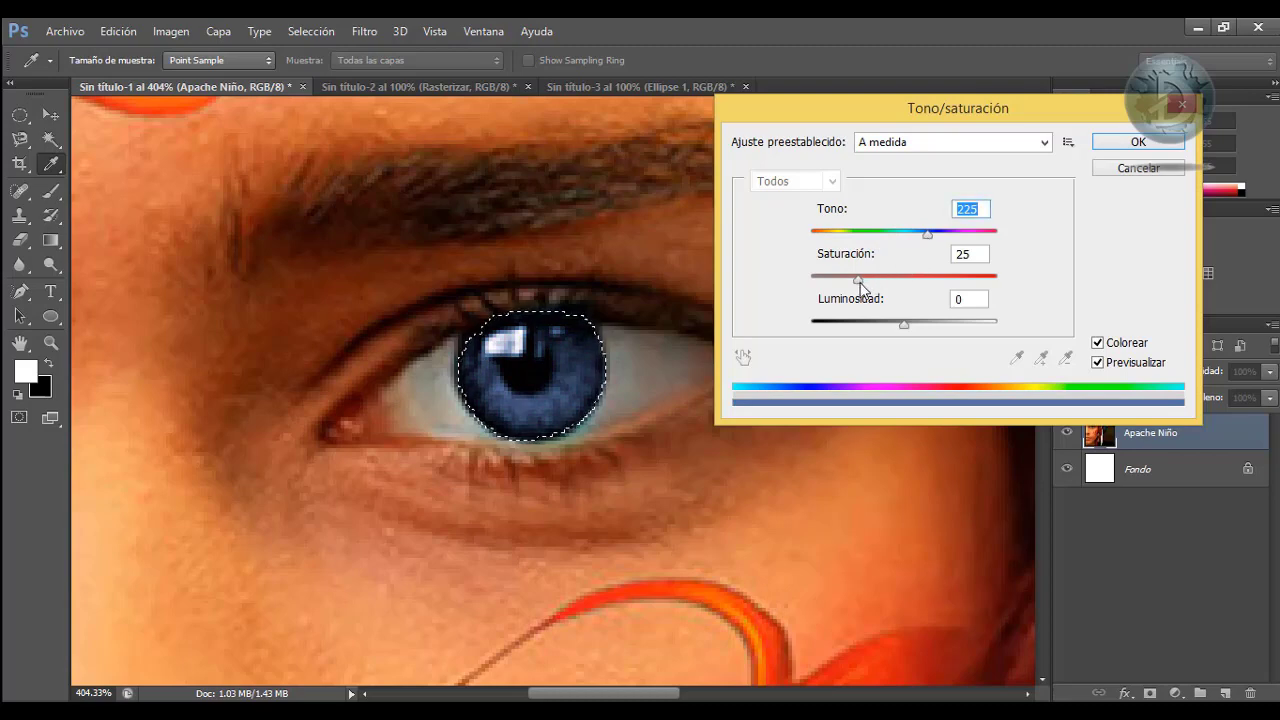
left_click_drag(860, 282, 867, 284)
left_click(1110, 148)
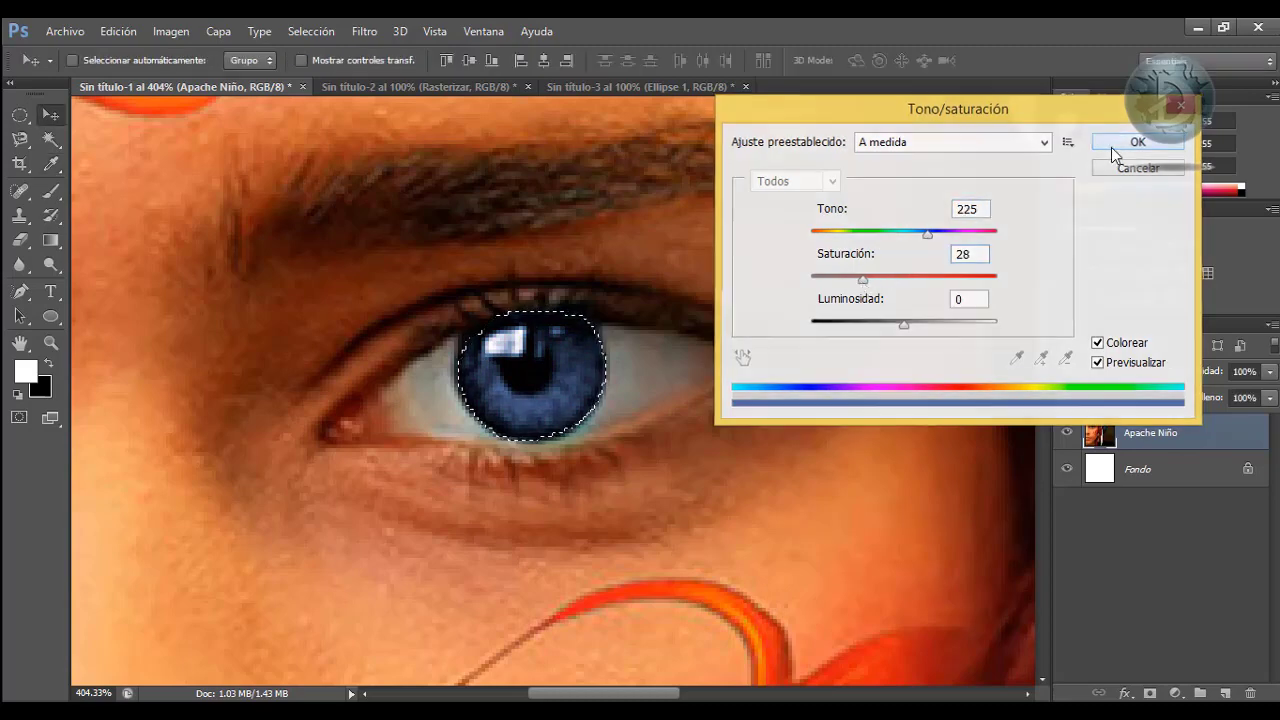
key("ctrl+d")
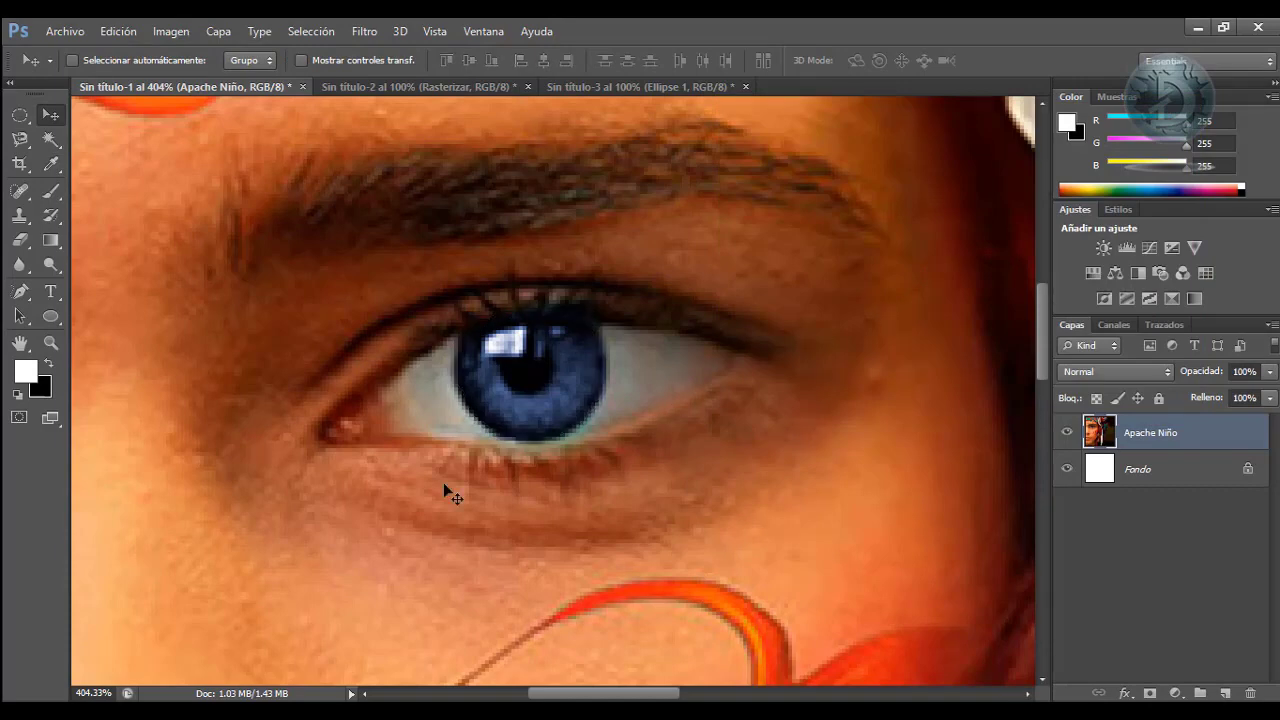
Set the view magnification to 100% to check the whole recoloured image
left_click(94, 692)
type("100")
key("Return")
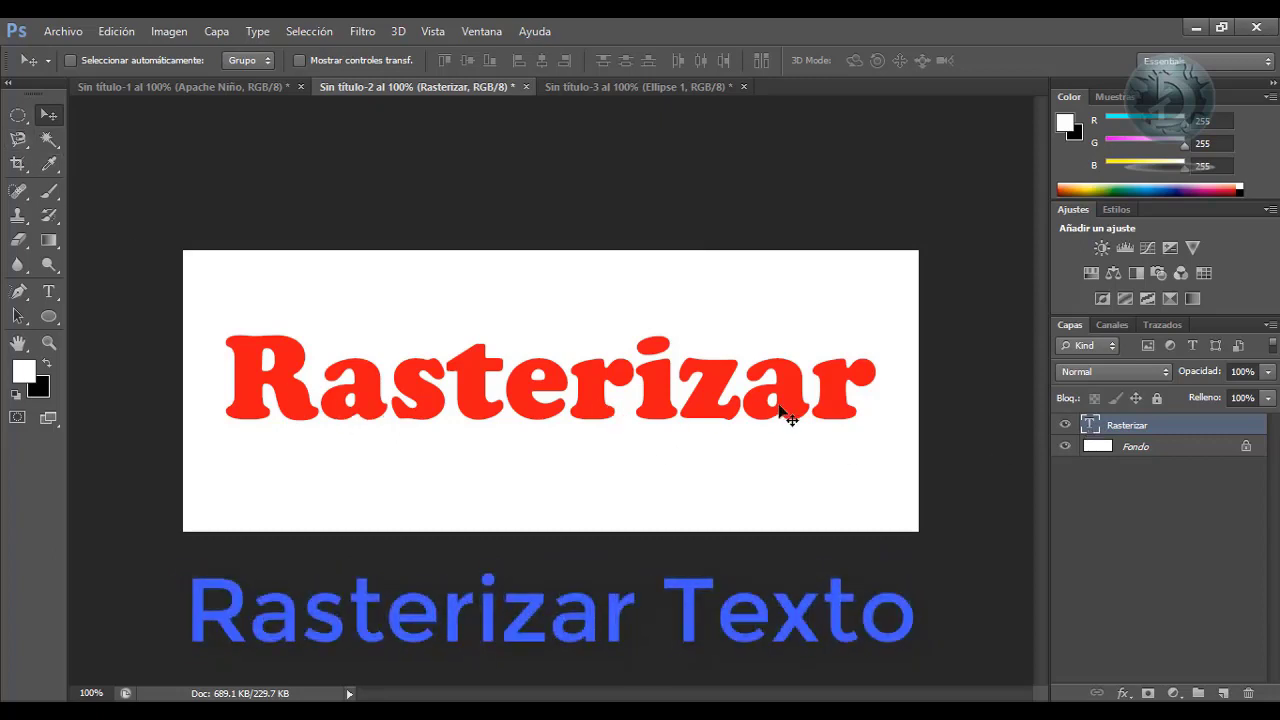
Select all of the Rasterizar text for editing, view the font styles available for Cooper Std, and finish editing
left_click(50, 292)
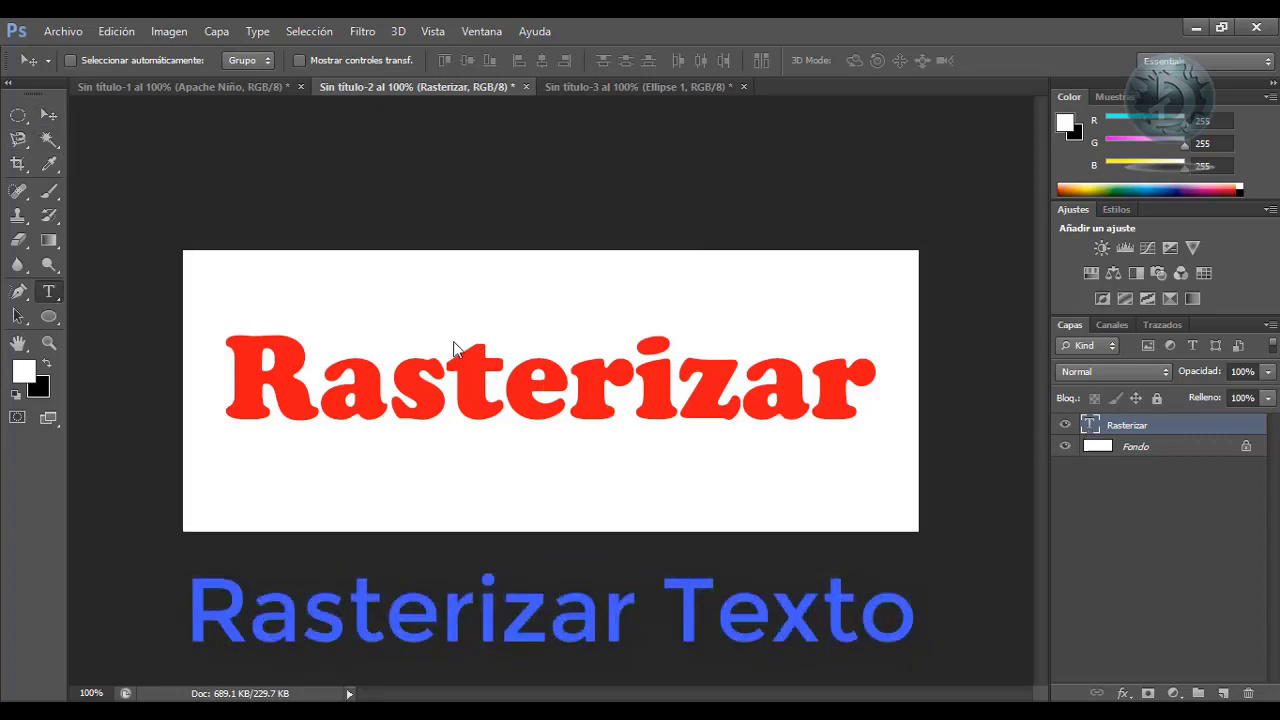
left_click(453, 349)
key("ctrl+a")
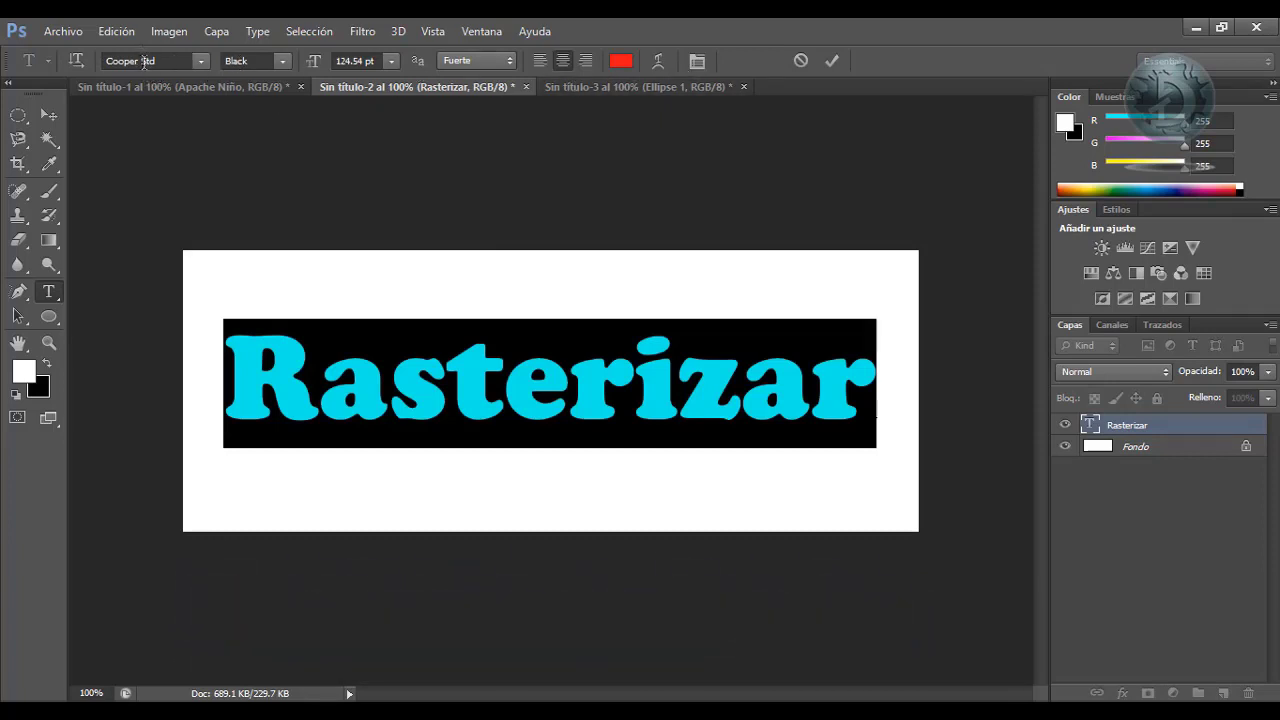
left_click(282, 62)
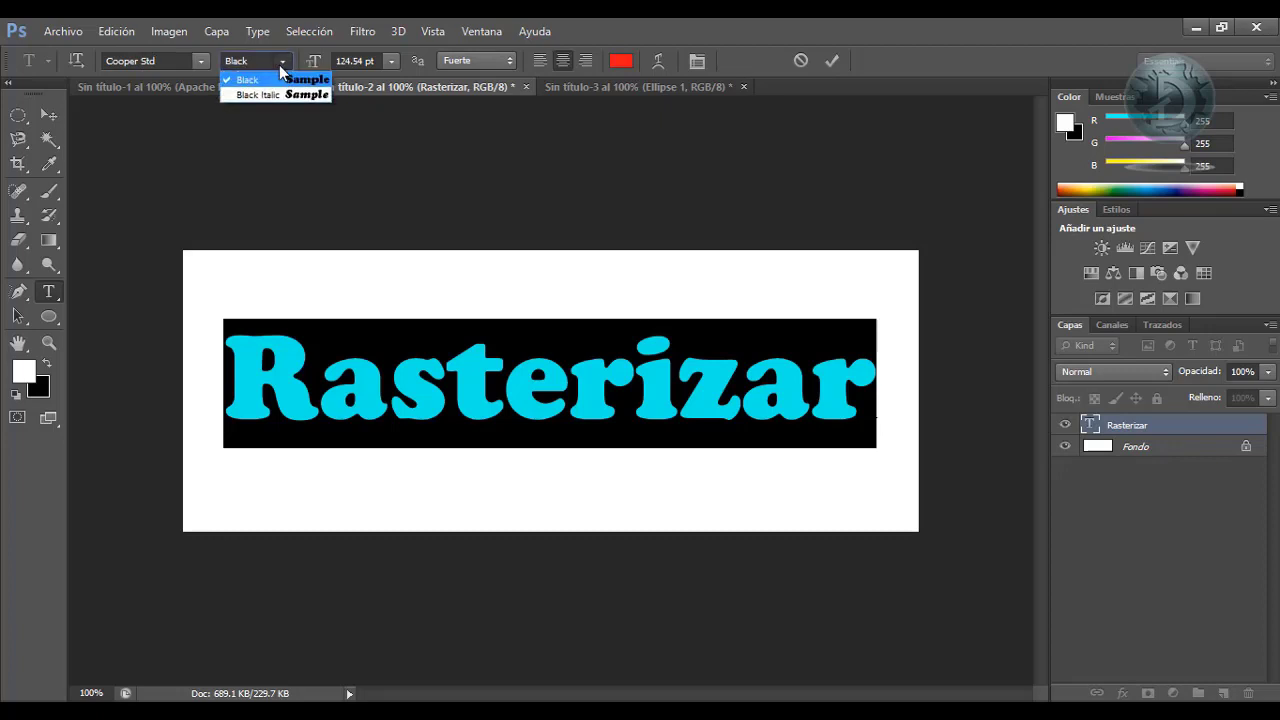
left_click(281, 64)
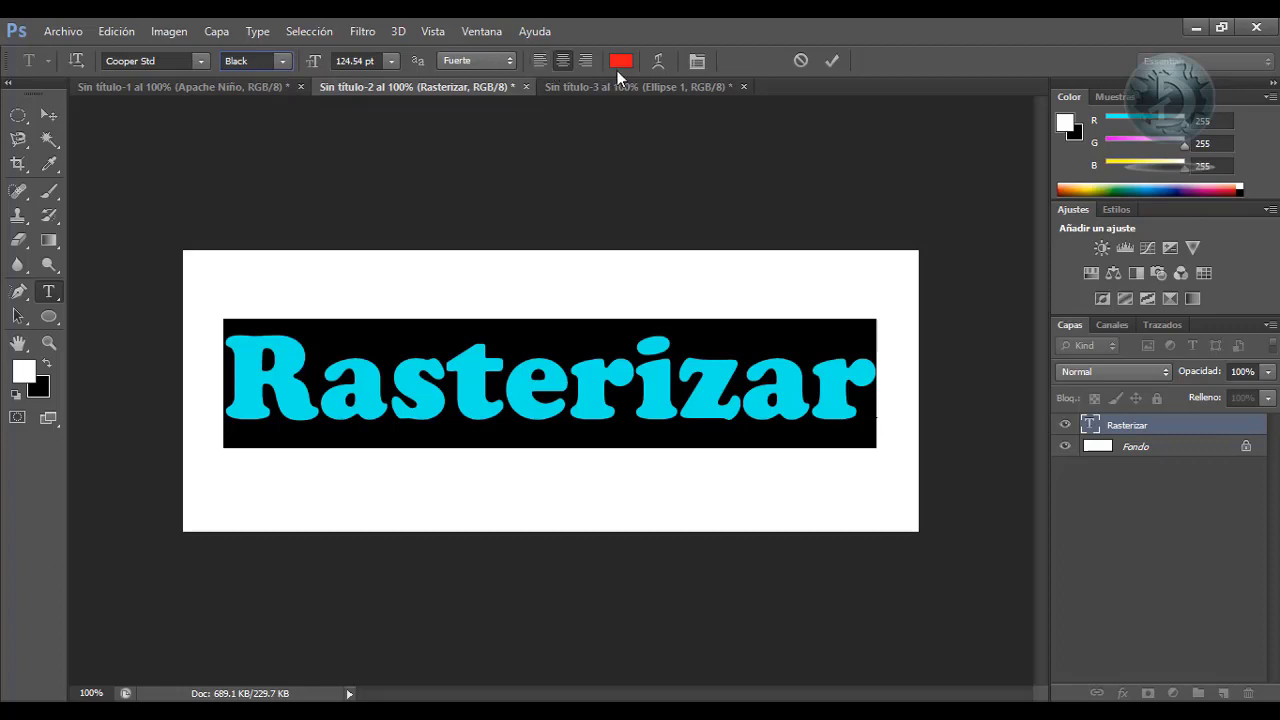
left_click(833, 61)
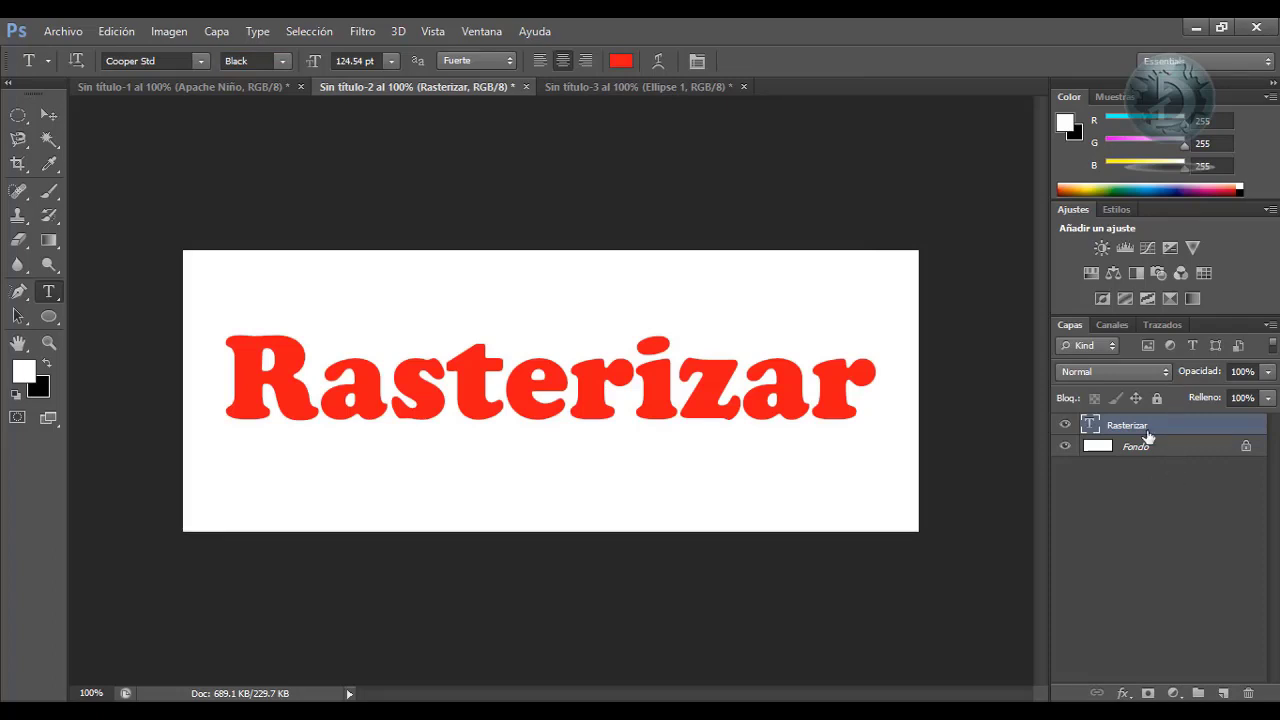
Try the Superponer and Diferencia blend modes on the Rasterizar text layer, and restore Normal
left_click(1164, 375)
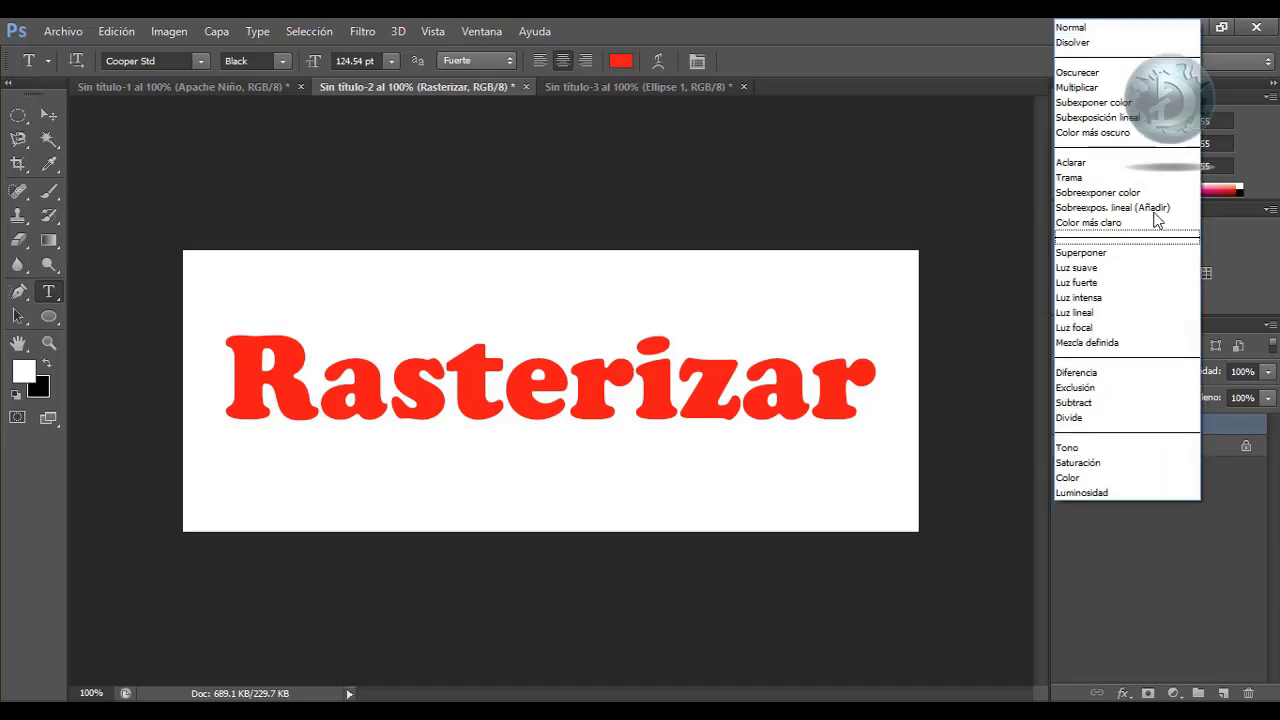
left_click(1134, 252)
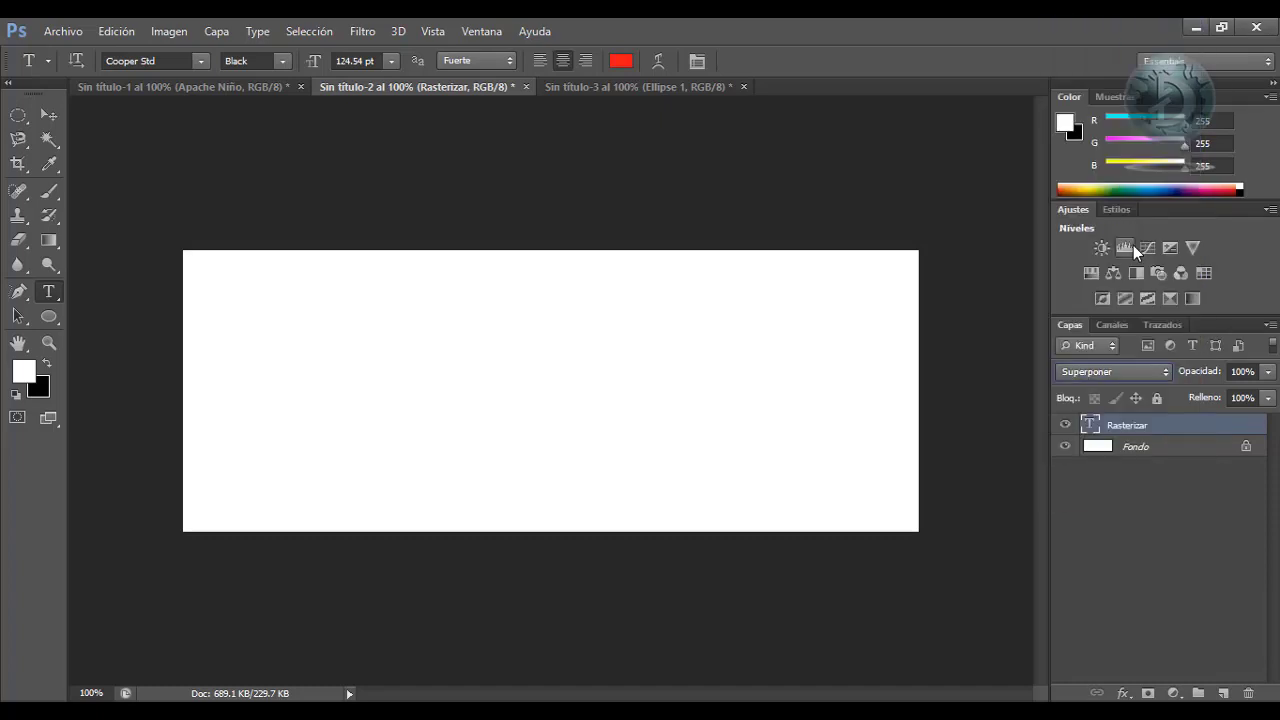
left_click(1155, 385)
left_click(1117, 372)
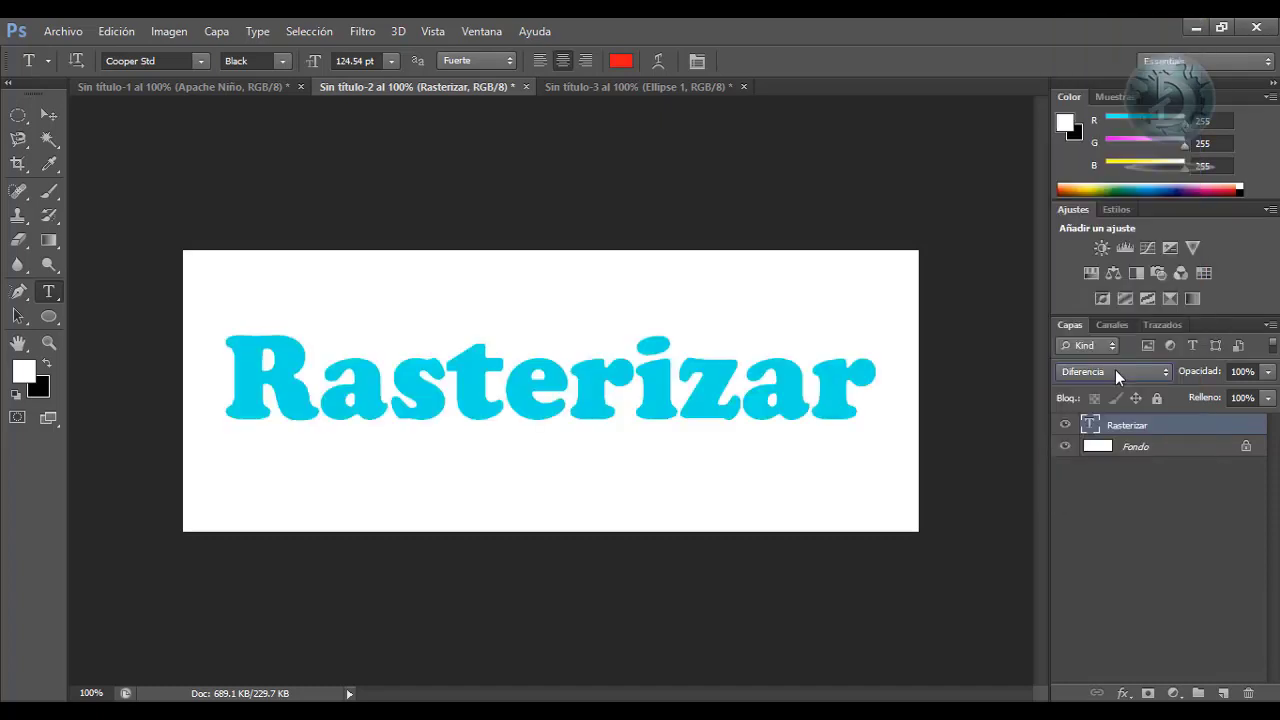
left_click(1131, 372)
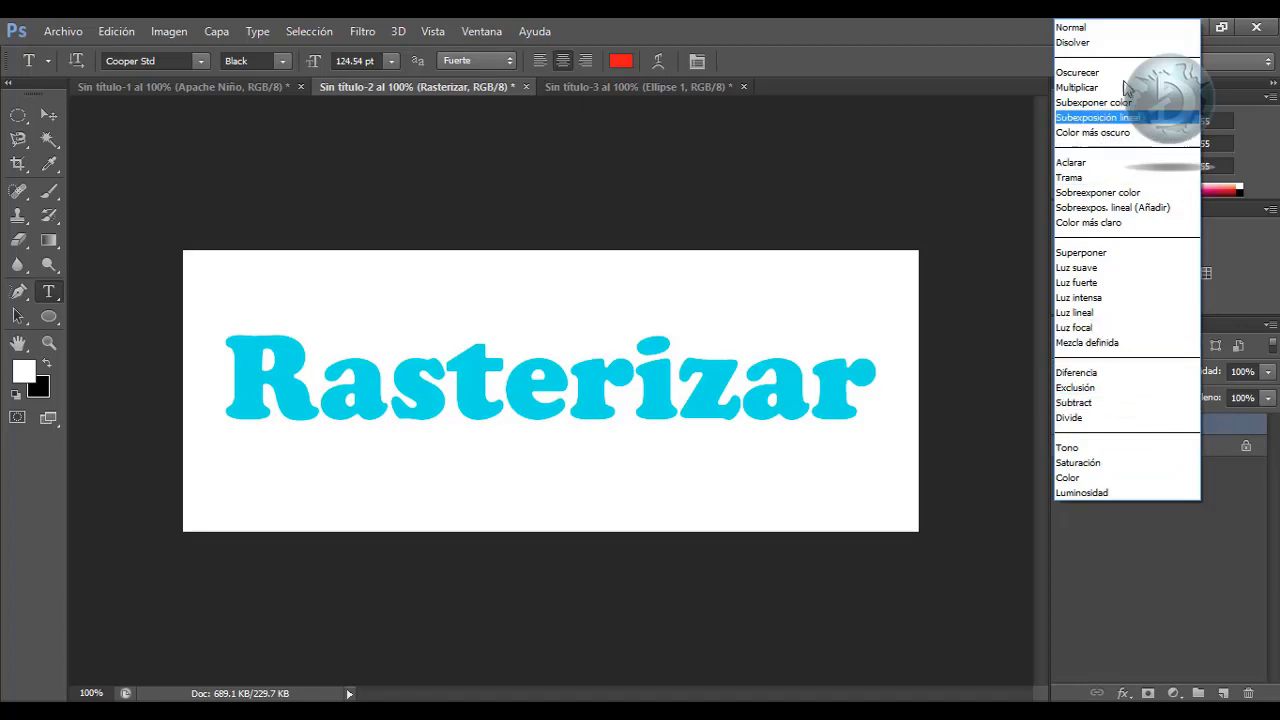
left_click(1110, 27)
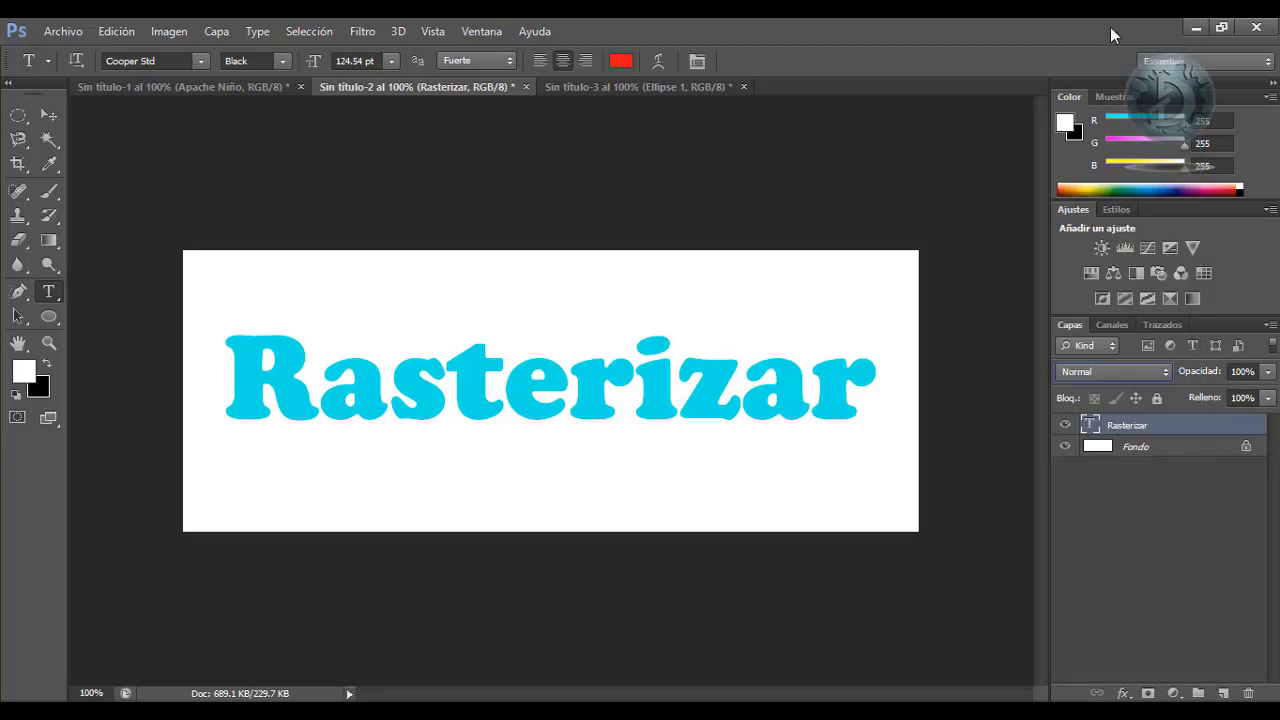
Try varying the opacity and fill of the Rasterizar text layer, and return both to 100%
left_click(1266, 372)
mouse_move(1255, 380)
left_mouse_down()
mouse_move(1253, 397)
mouse_move(1274, 392)
left_mouse_up()
left_click(1256, 487)
left_click(1256, 487)
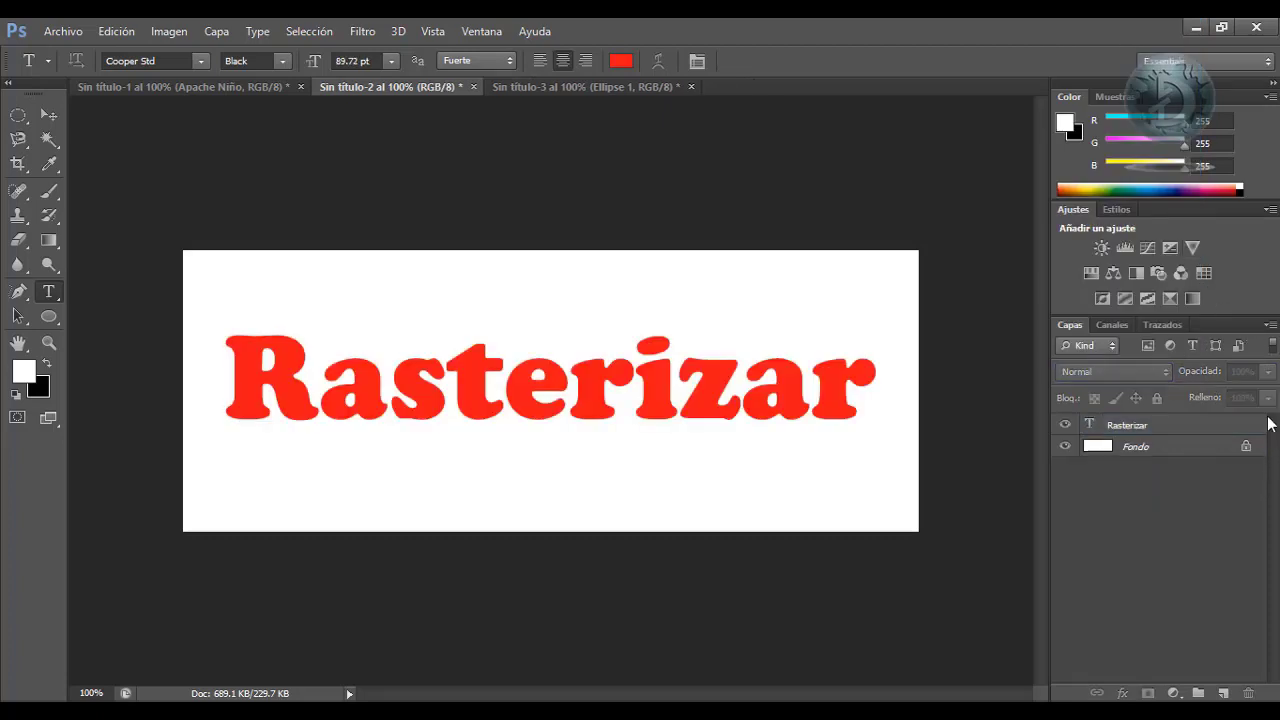
left_click(1256, 428)
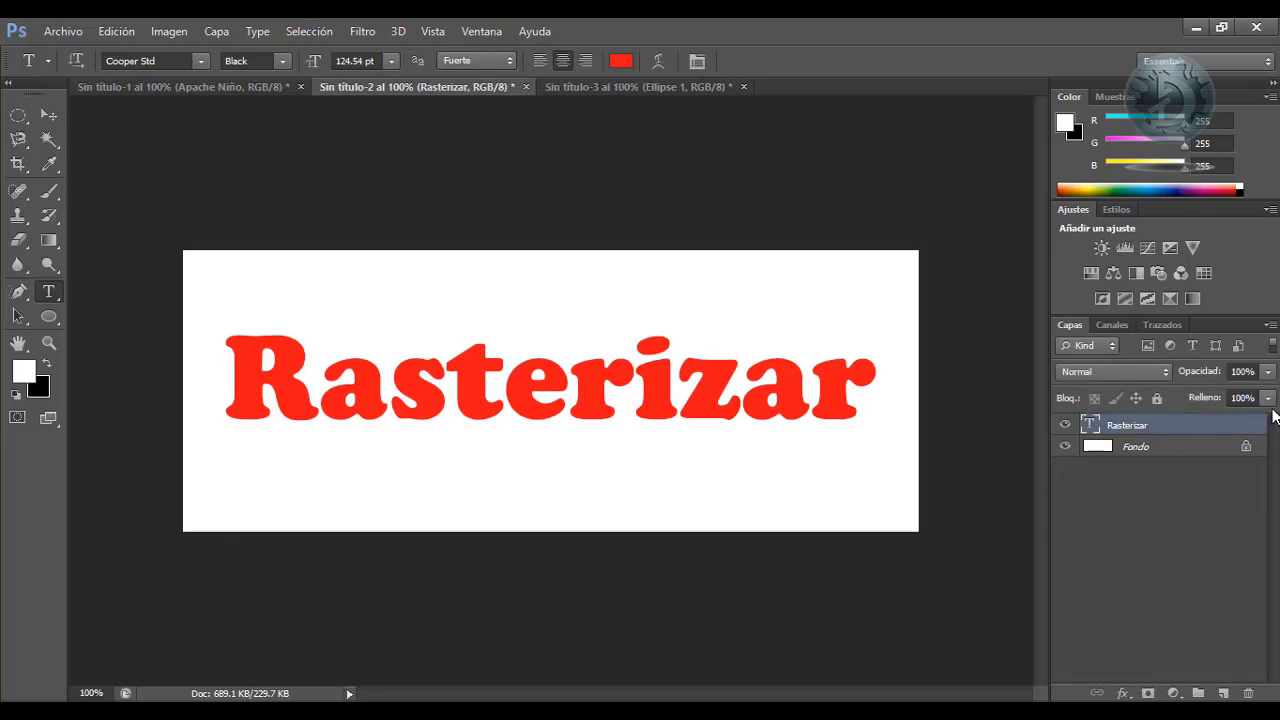
left_click(1267, 398)
mouse_move(1250, 420)
left_mouse_down()
mouse_move(1222, 419)
mouse_move(1268, 420)
left_mouse_up()
Apply Bisel y relieve with depth 327% and size 10 px, plus Sombra paralela, to the Rasterizar text layer
left_click(1123, 693)
left_click(1157, 495)
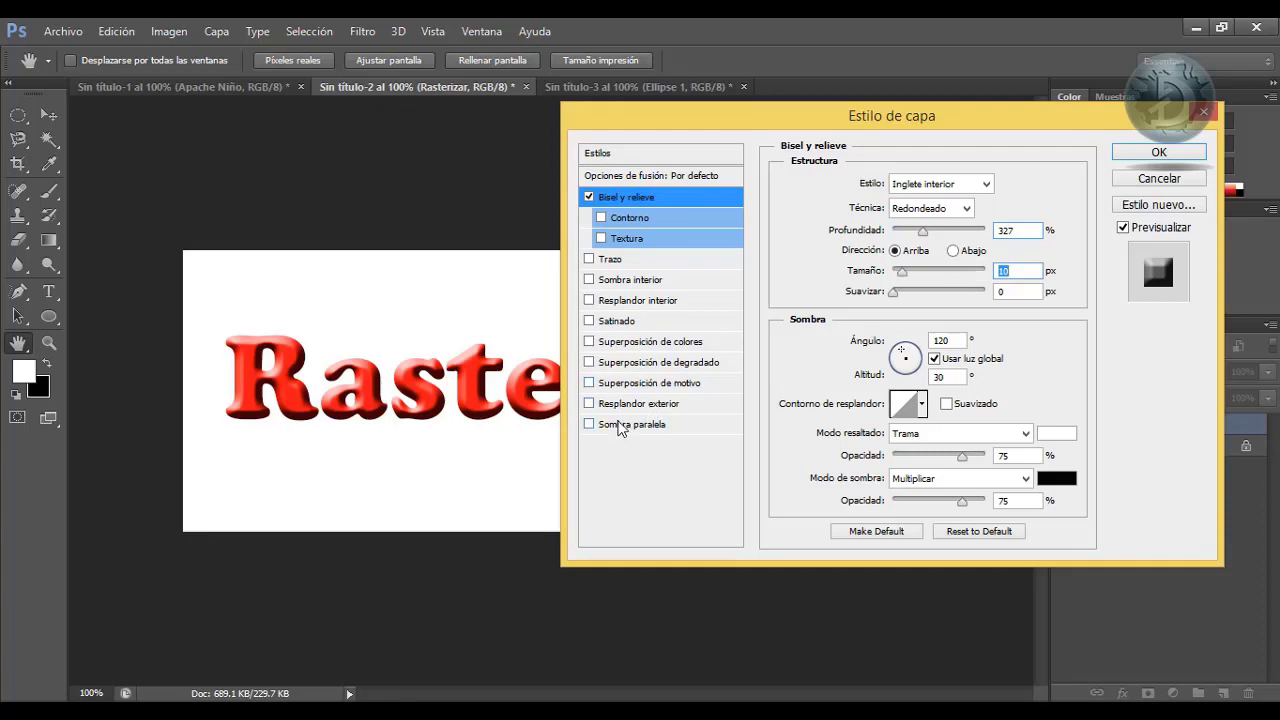
left_click(626, 426)
left_click_drag(869, 266, 870, 307)
left_click(1151, 154)
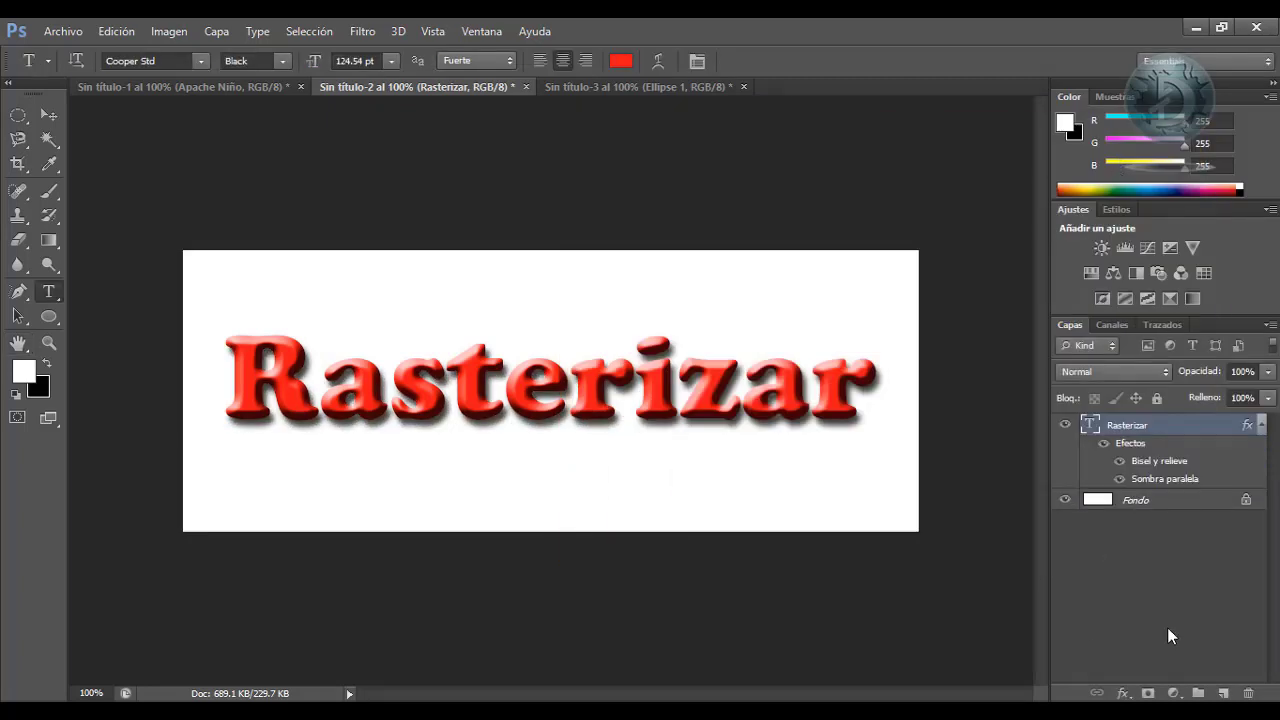
Add a linear gradient fill layer above the text using the blue, yellow, blue preset
left_click(1174, 693)
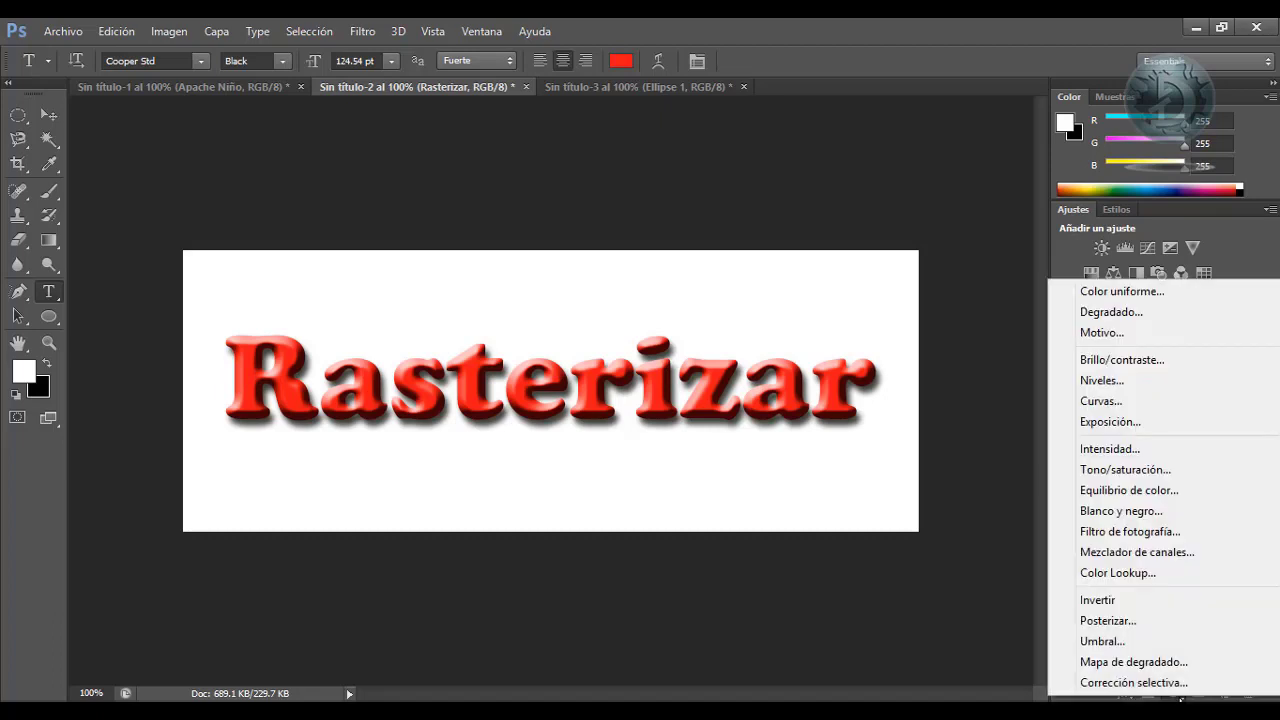
left_click(1110, 312)
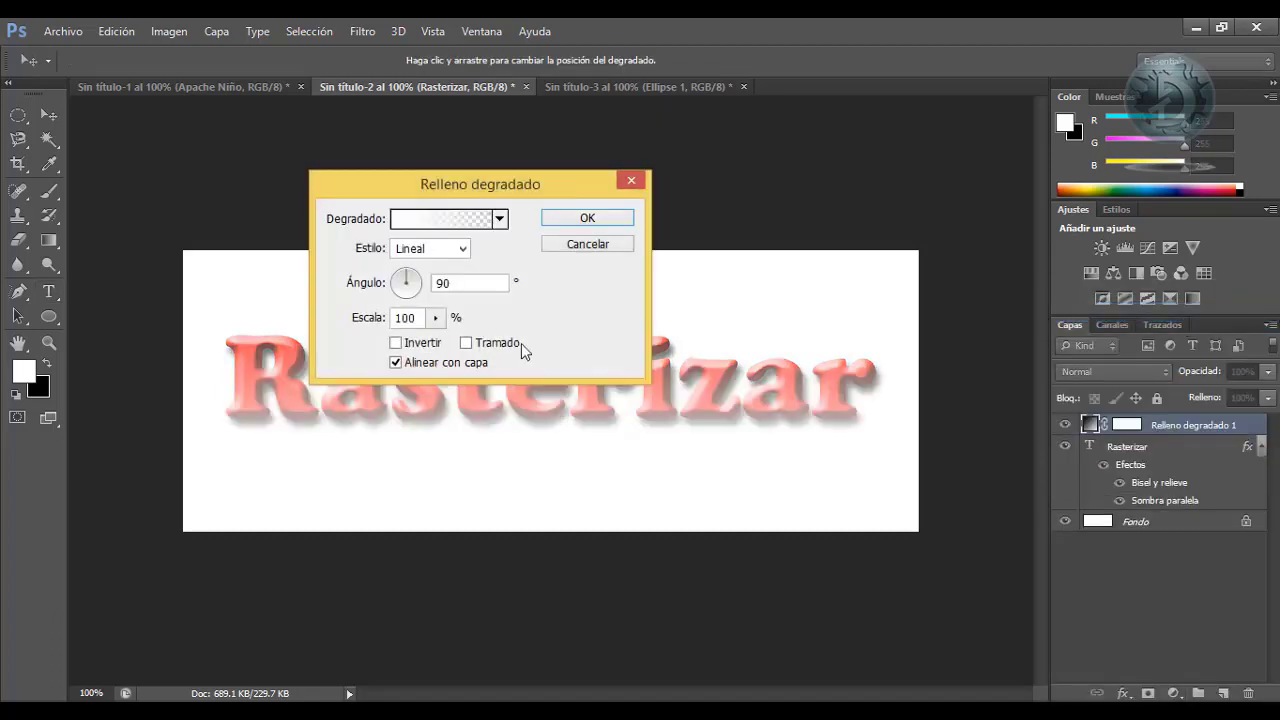
left_click(500, 218)
left_click(446, 257)
left_click(355, 290)
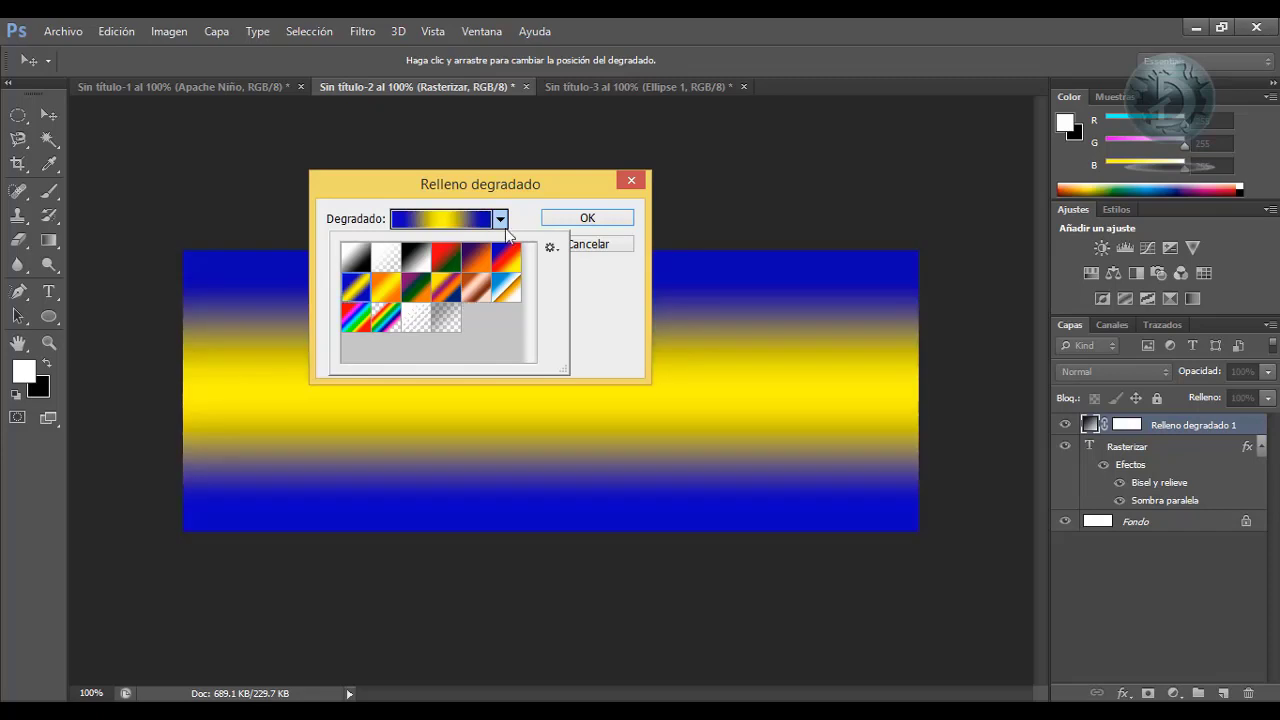
left_click(587, 218)
Blend the gradient fill layer with Multiplicar to test it over the text, and delete that layer
left_click(1113, 371)
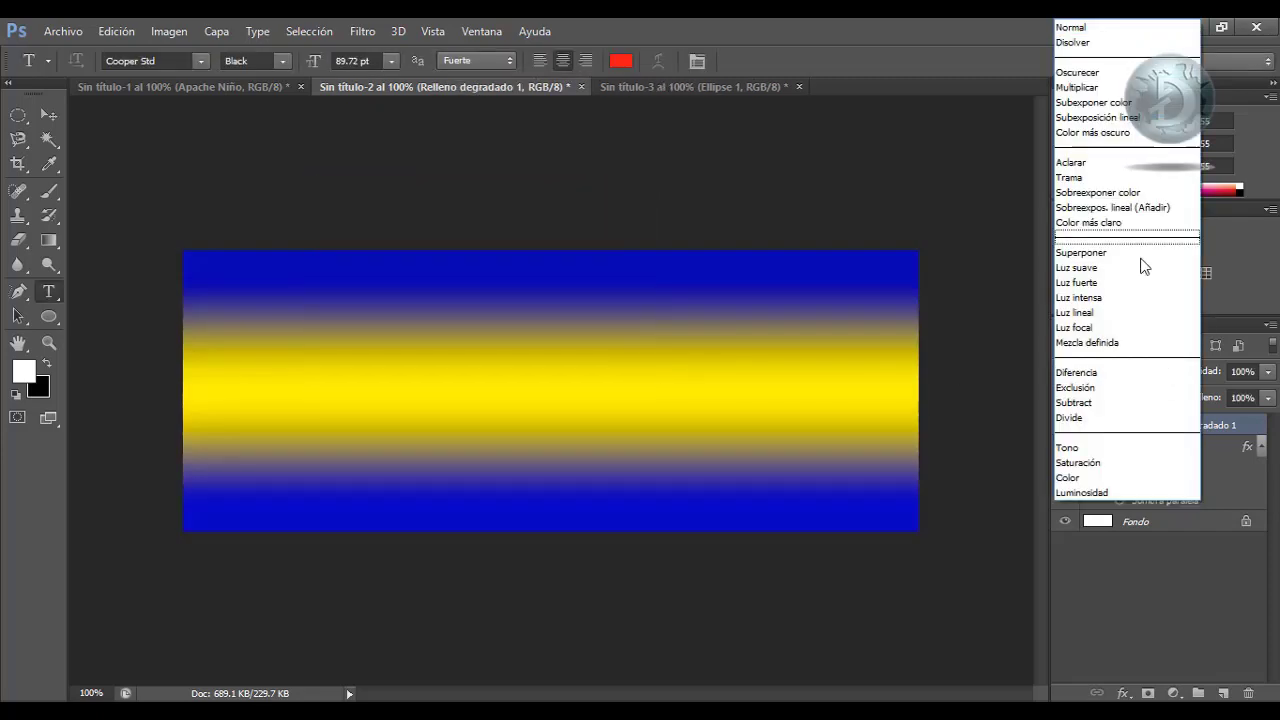
left_click(1140, 90)
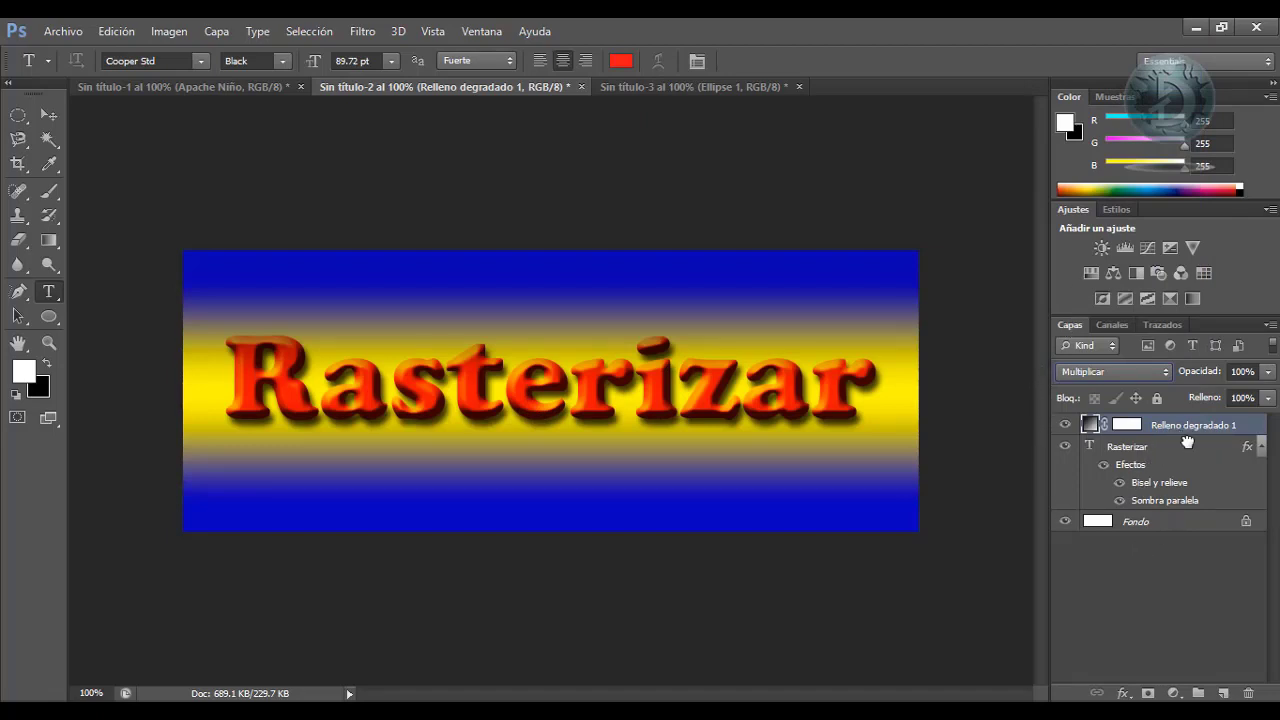
left_click_drag(1186, 438, 1248, 693)
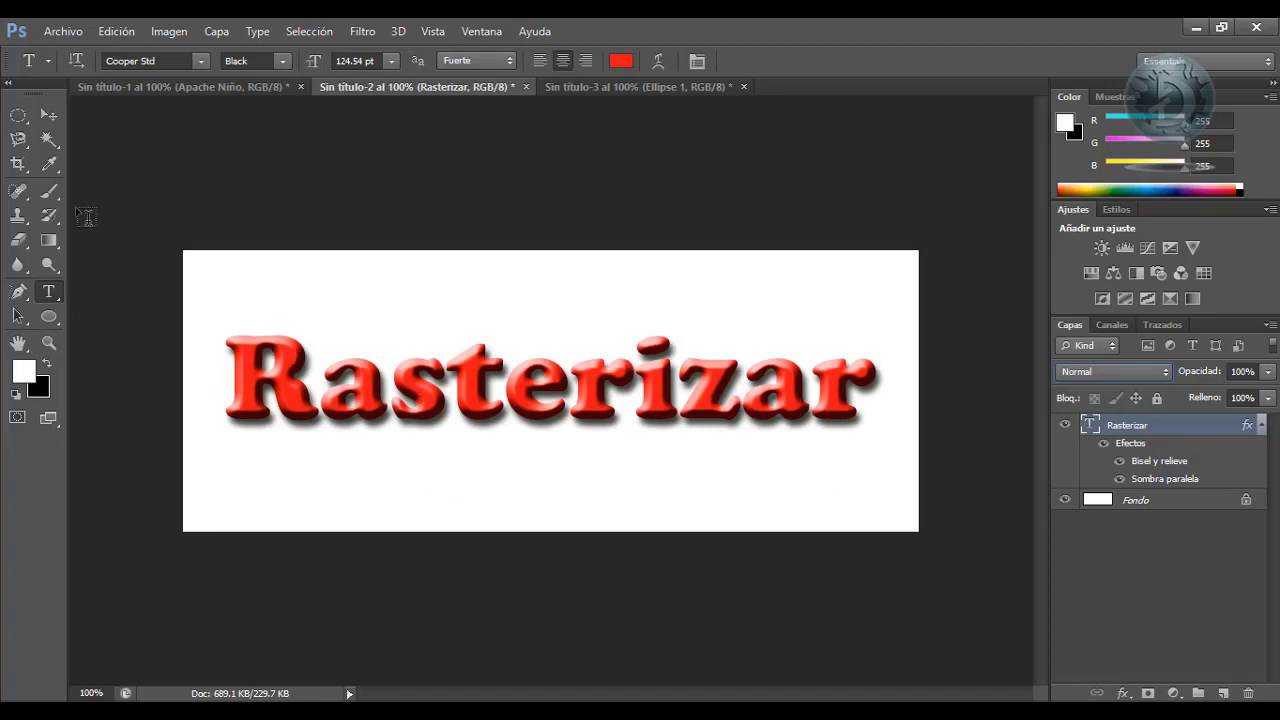
Try to paint on the Rasterizar text layer with the Brush tool, declining to rasterize it
left_click(49, 191)
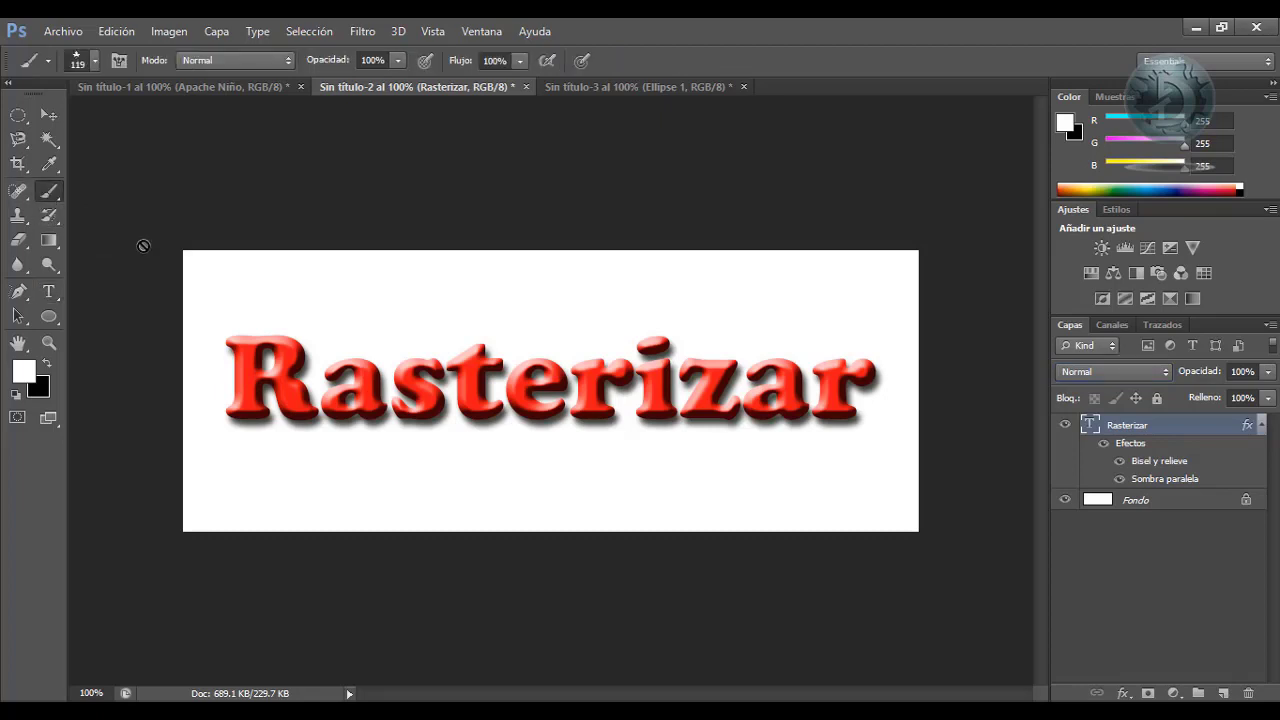
left_click(543, 334)
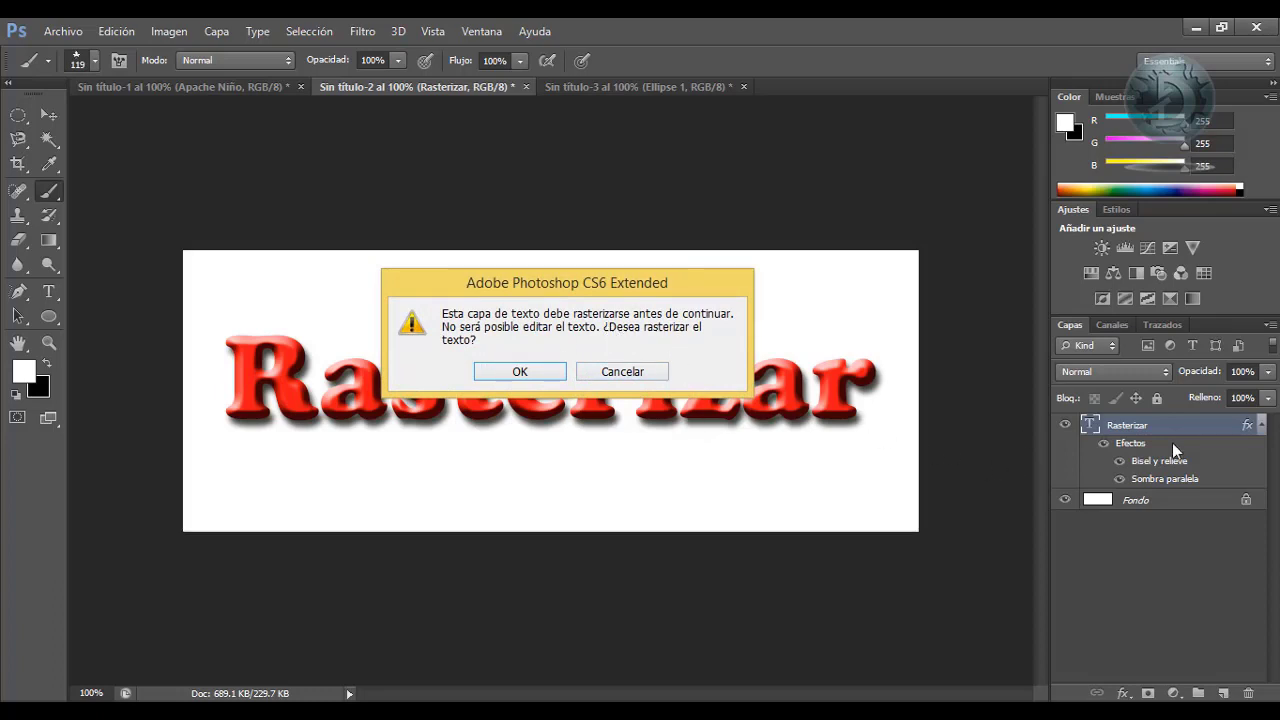
left_click(632, 372)
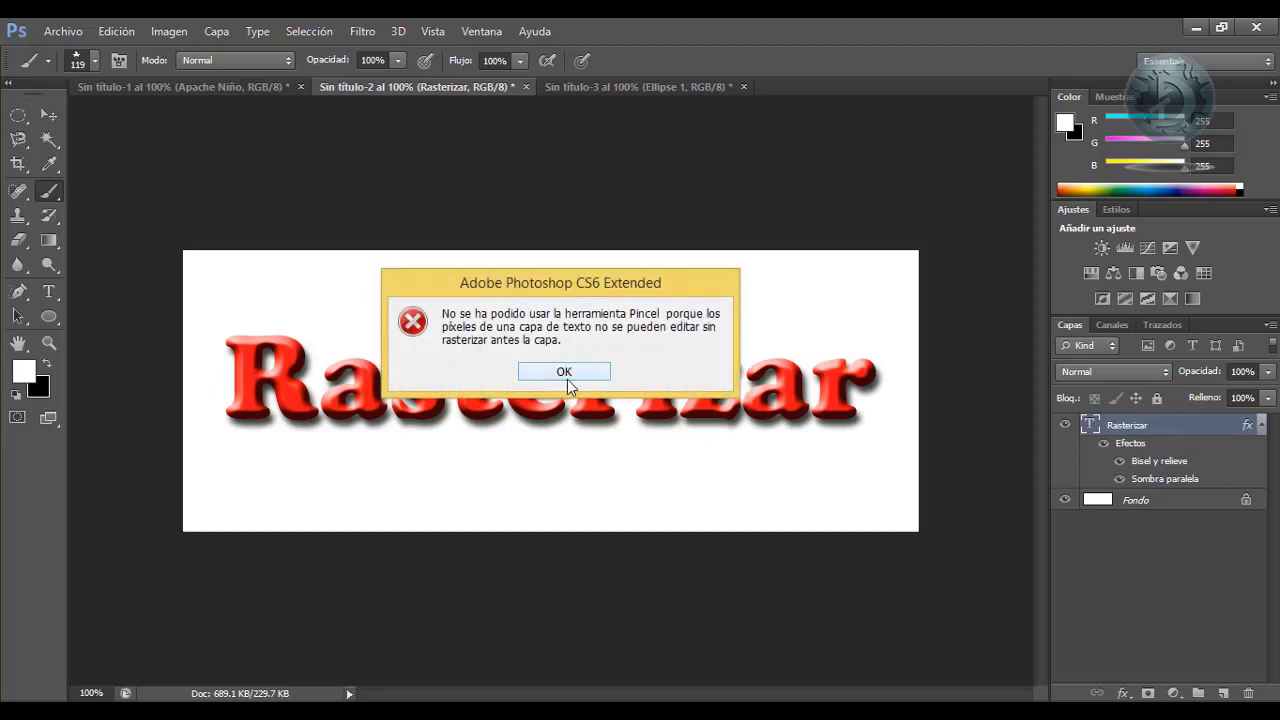
left_click(564, 372)
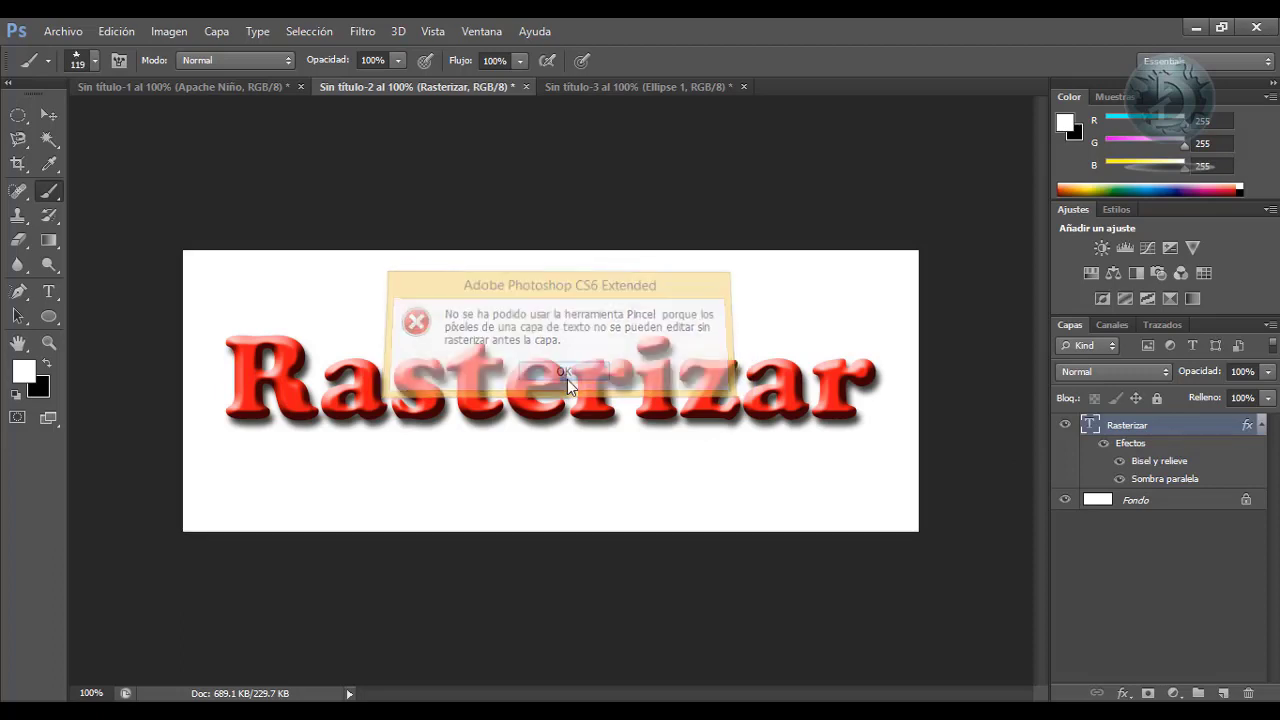
Try to apply the Gradient tool to the unrasterized text layer
left_click(44, 243)
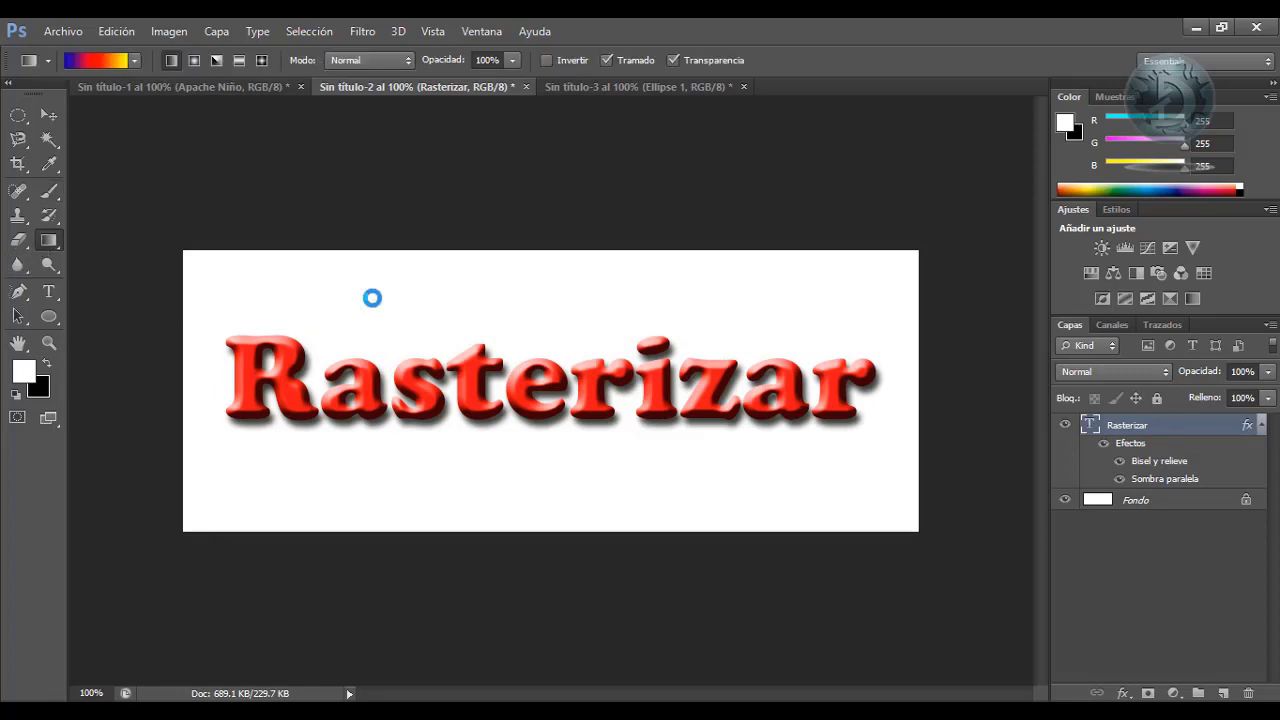
left_click(372, 298)
left_click(566, 372)
Try to erase part of the Rasterizar text layer with the Eraser tool, declining to rasterize it
left_click(18, 241)
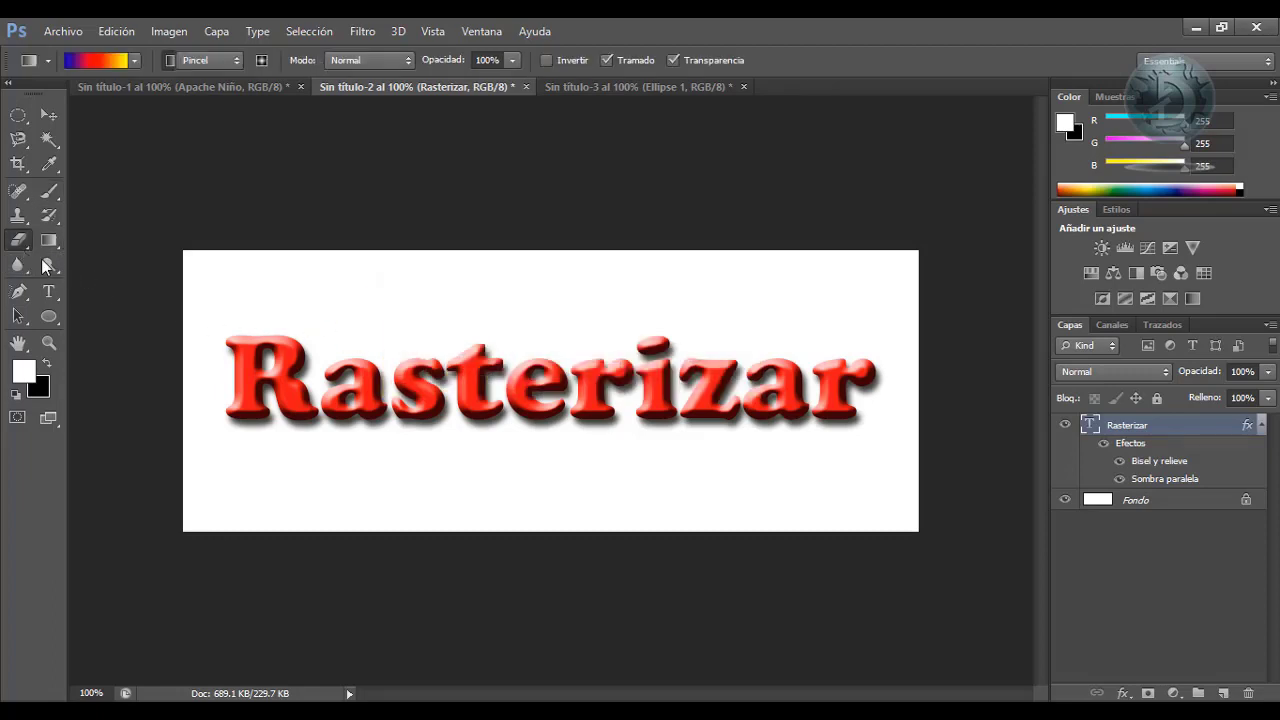
left_click(577, 343)
left_click(612, 372)
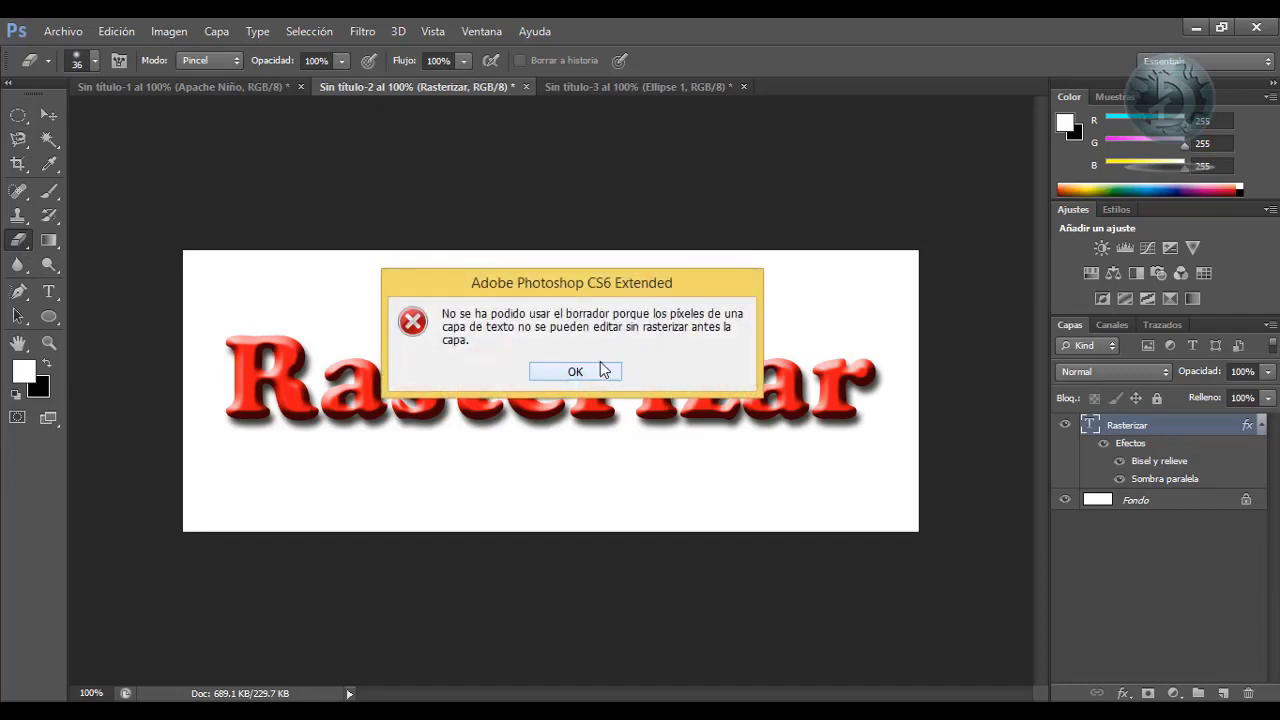
left_click(586, 372)
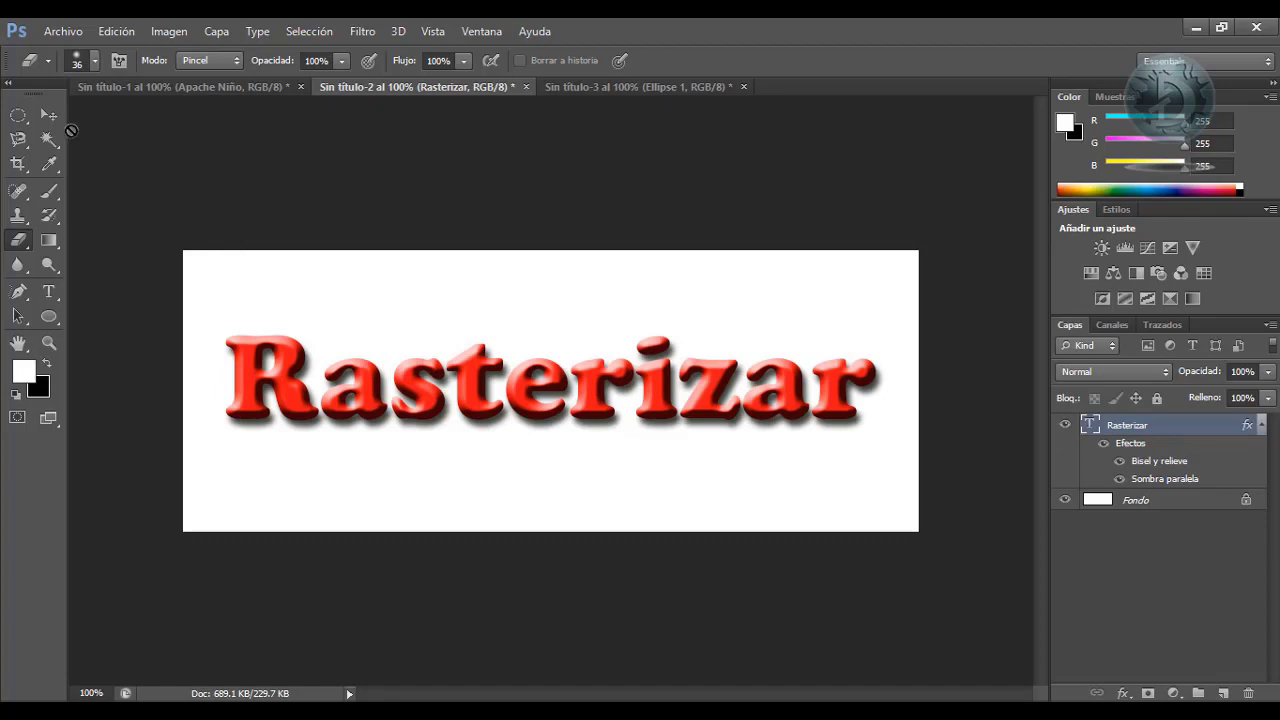
Rasterize the Rasterizar text layer together with its effects using Rasterize Layer Style
left_click(52, 117)
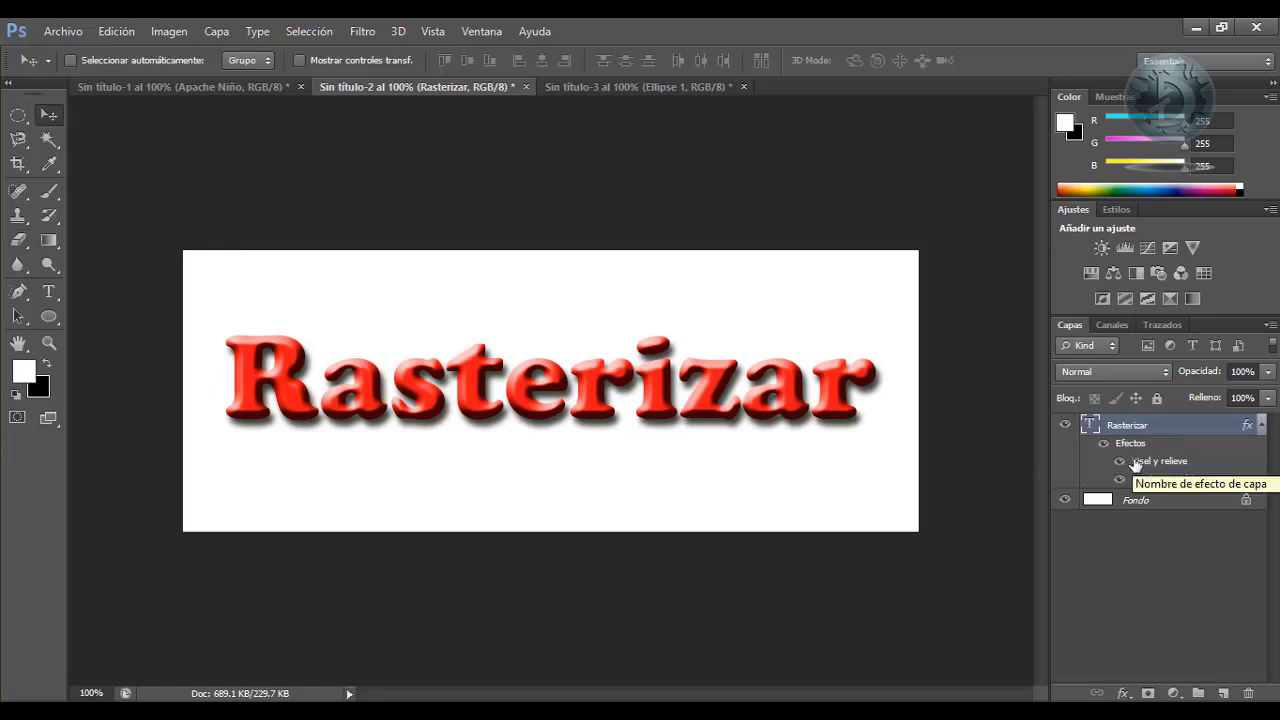
right_click(1205, 432)
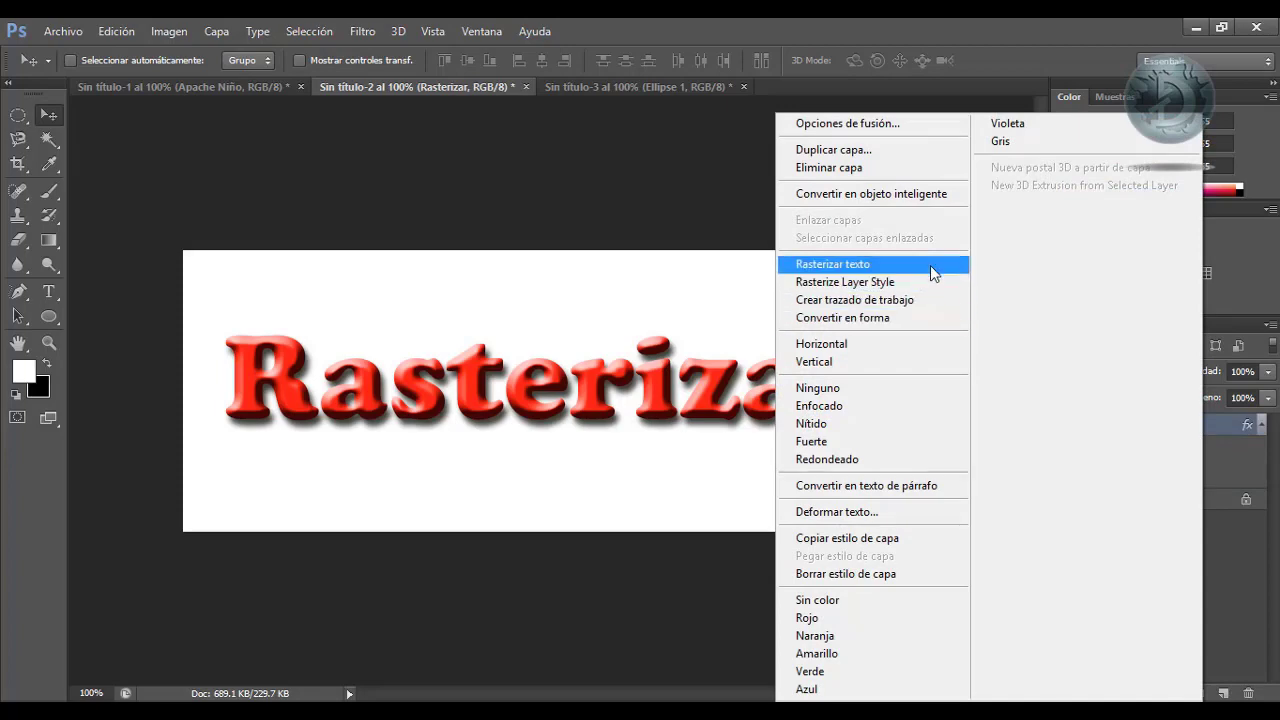
left_click(1204, 443)
right_click(1186, 427)
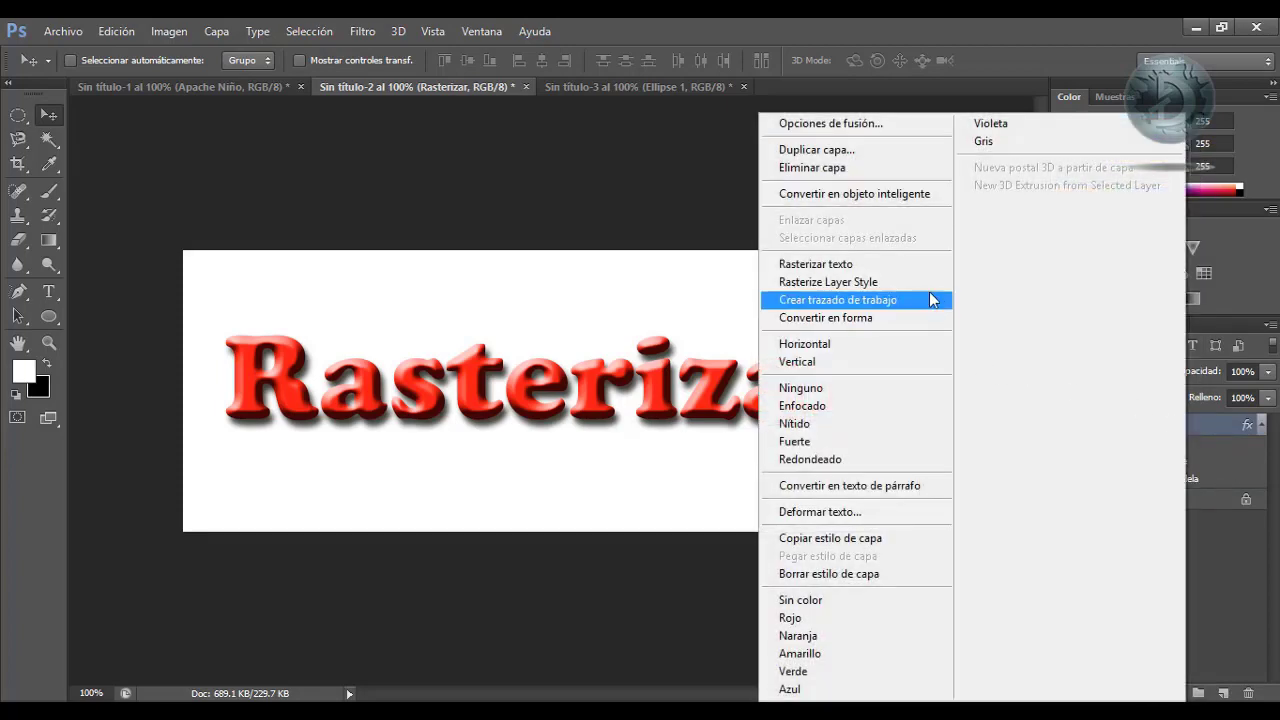
left_click(1197, 475)
right_click(1216, 427)
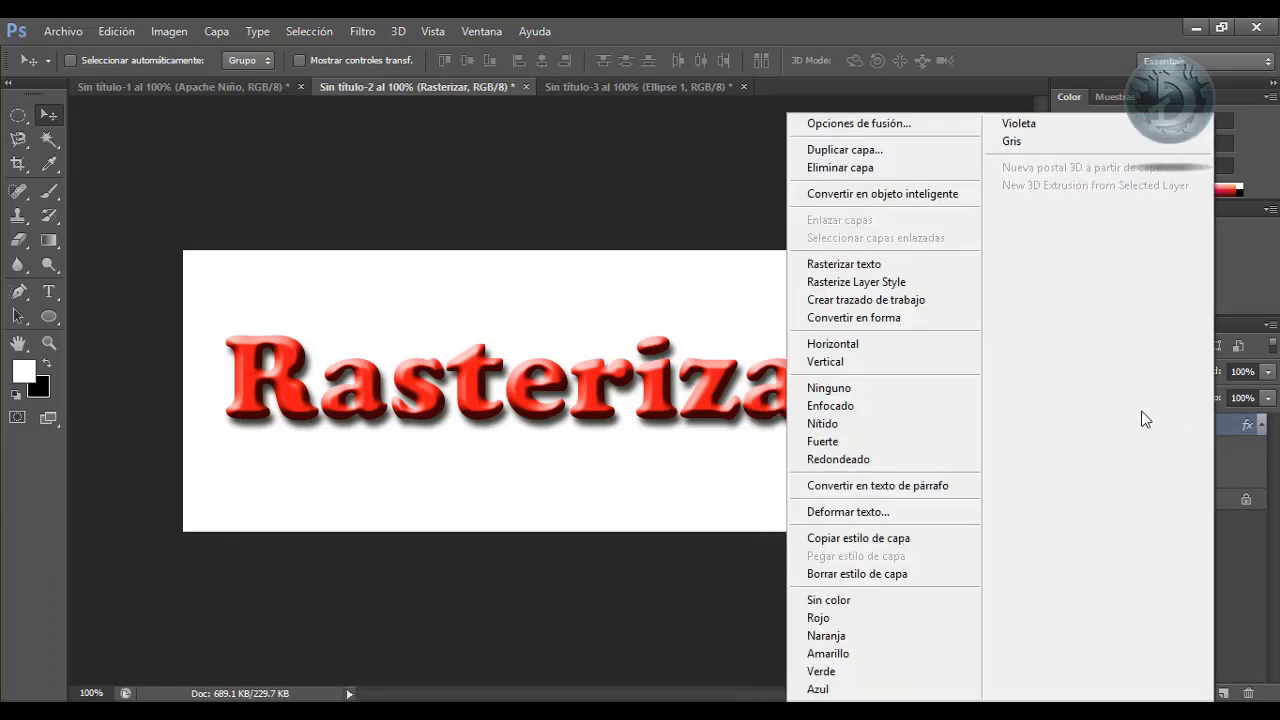
left_click(910, 285)
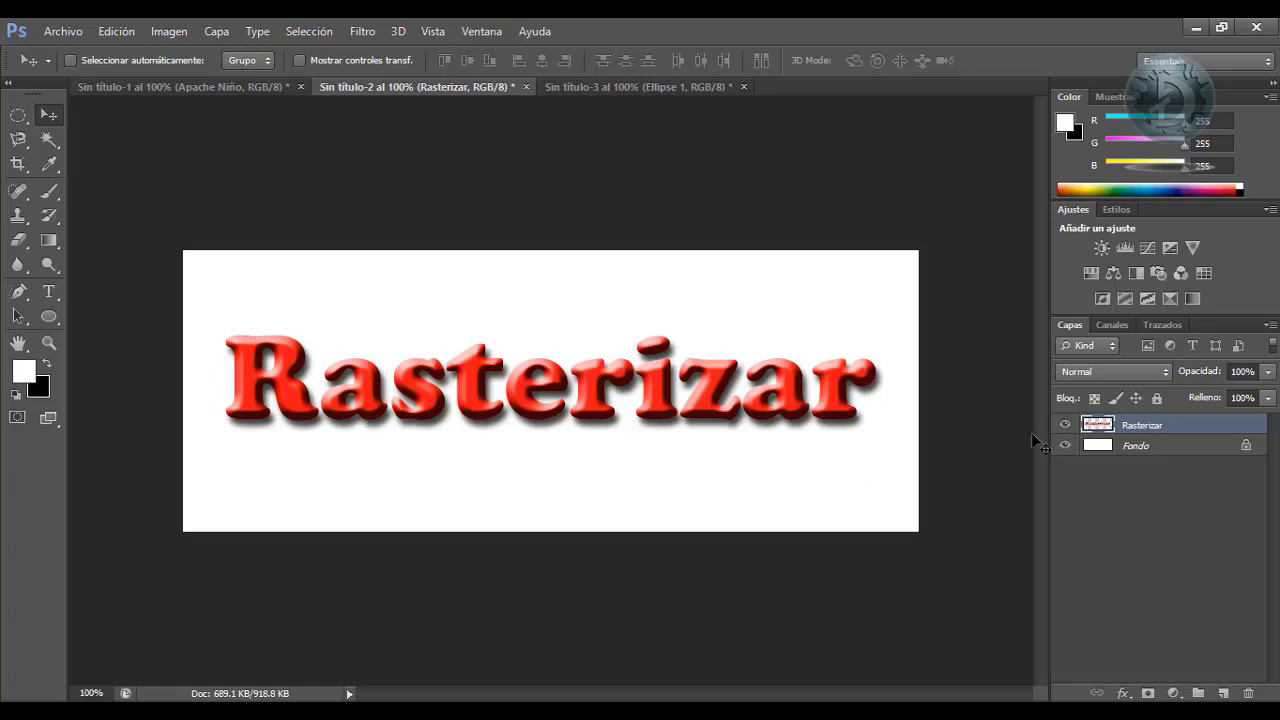
Rasterize only the text of the Rasterizar layer with Rasterizar texto, leaving its layer effects editable
right_click(1180, 425)
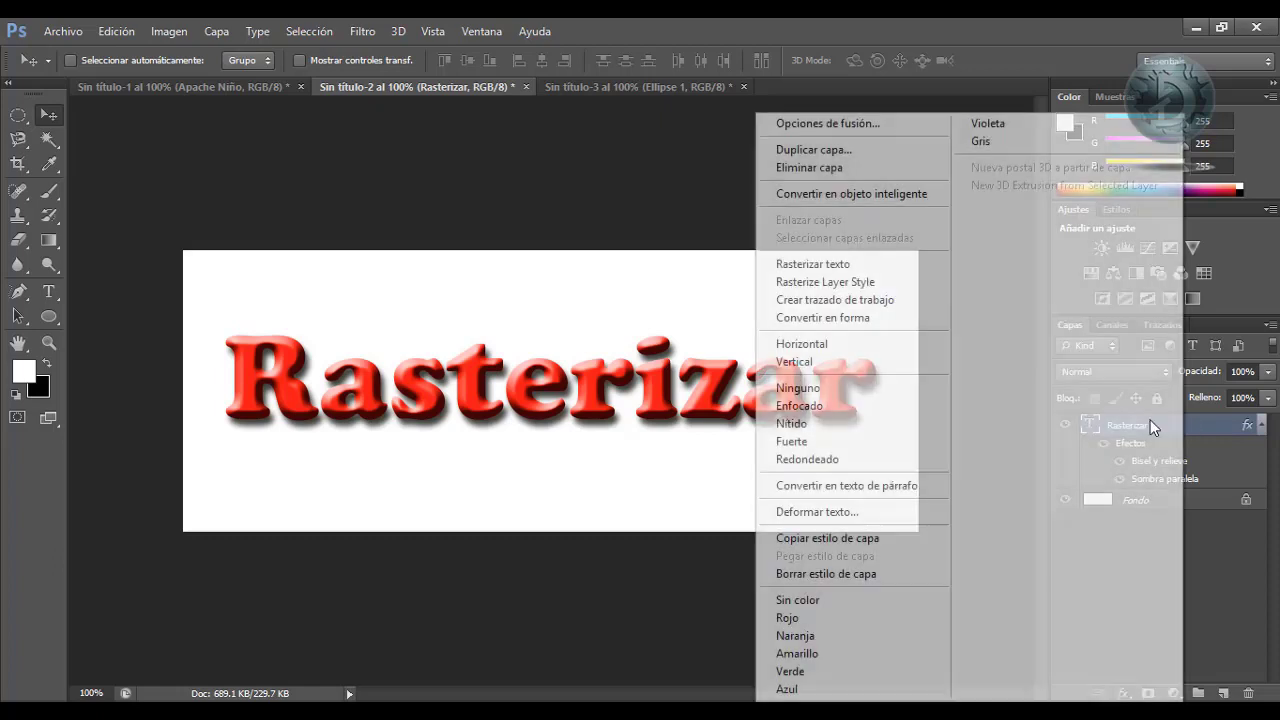
left_click(854, 265)
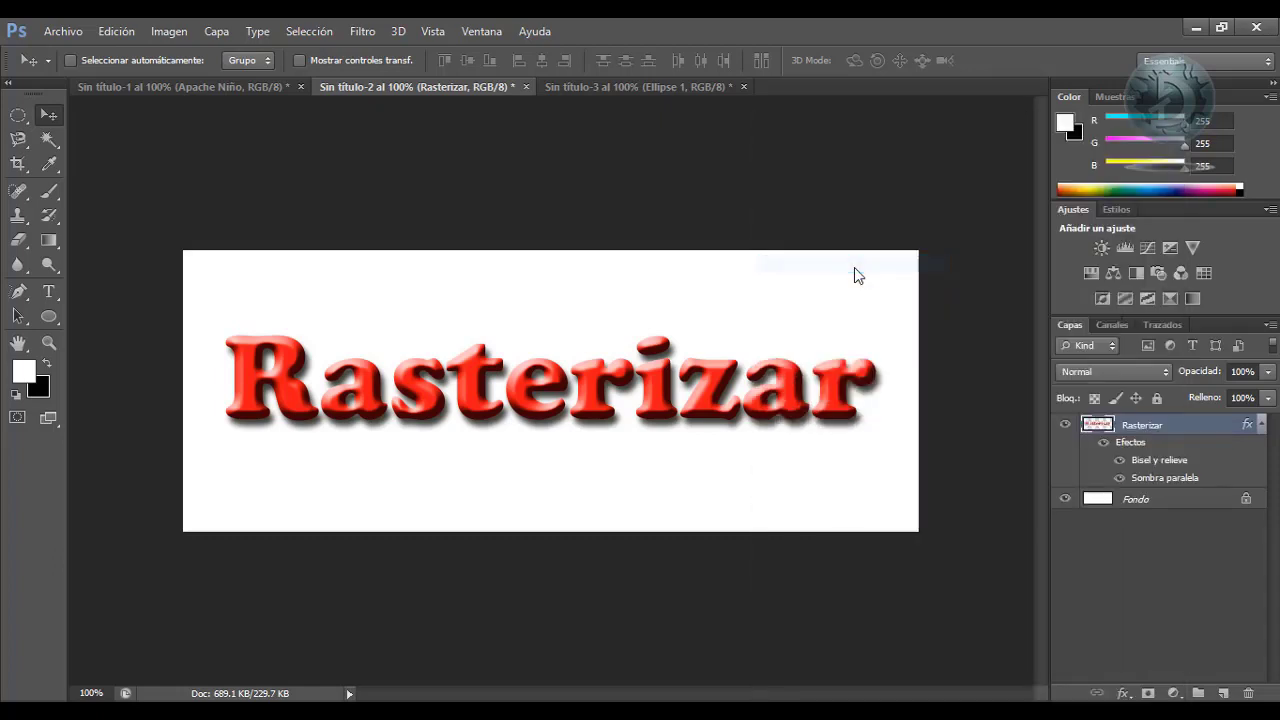
Add a Resplandor interior effect with the Normal blend mode to the Rasterizar layer
double_click(1131, 450)
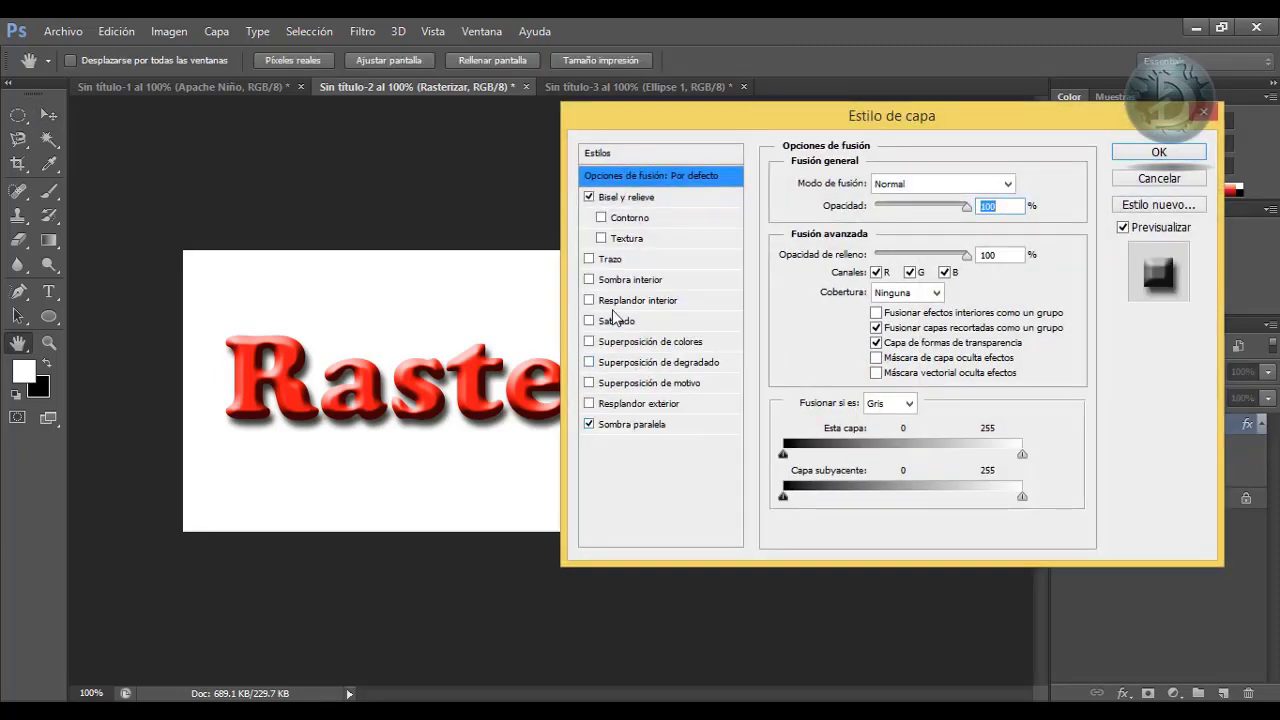
left_click(614, 301)
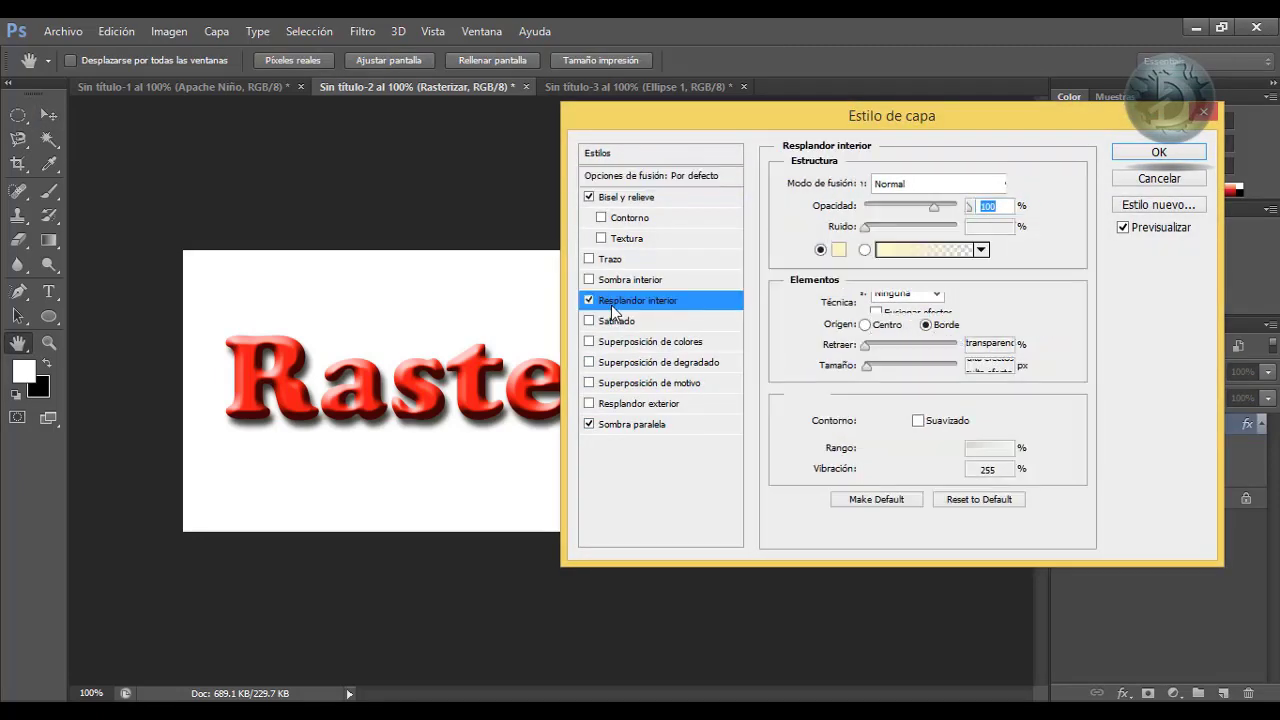
left_click(921, 183)
left_click(917, 190)
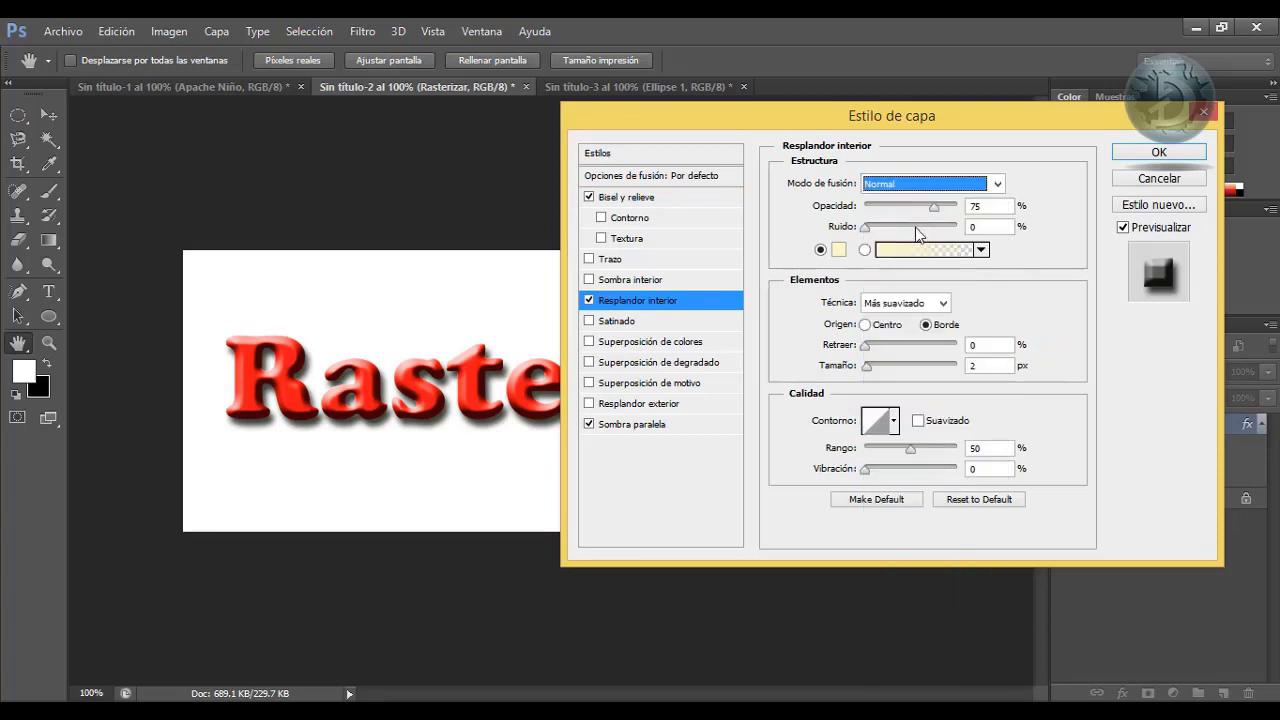
Set the inner glow colour to purple #55165d with 81% opacity and 1% choke, and increase the glow size
left_click(838, 249)
left_click(831, 376)
left_click(903, 387)
left_click(904, 270)
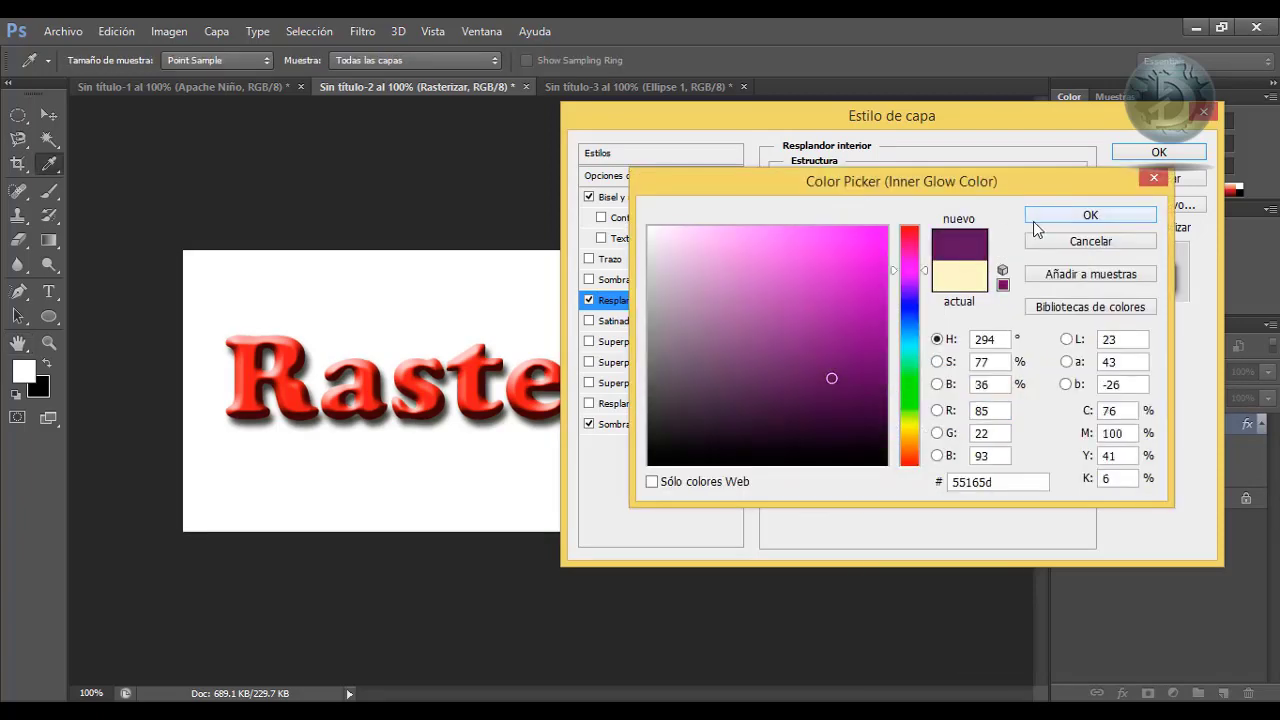
left_click(1034, 220)
mouse_move(866, 368)
left_mouse_down()
mouse_move(878, 370)
mouse_move(866, 350)
mouse_move(886, 374)
left_mouse_up()
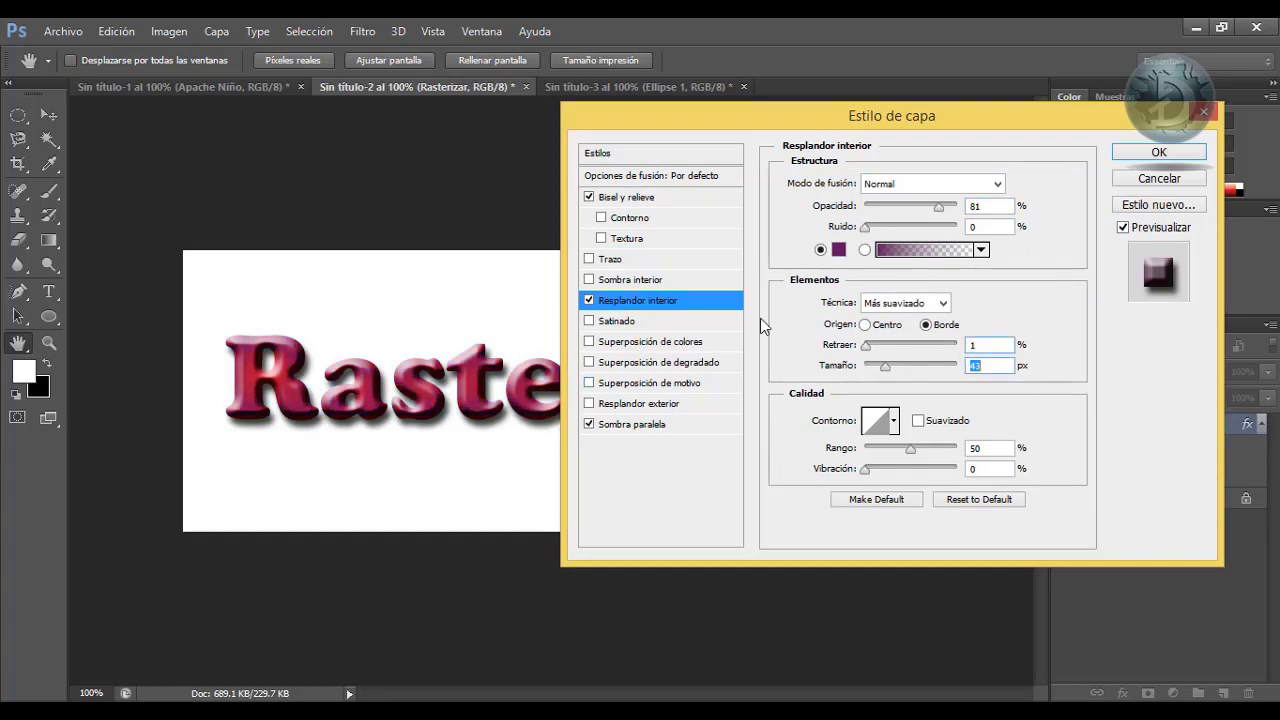
left_click(1152, 152)
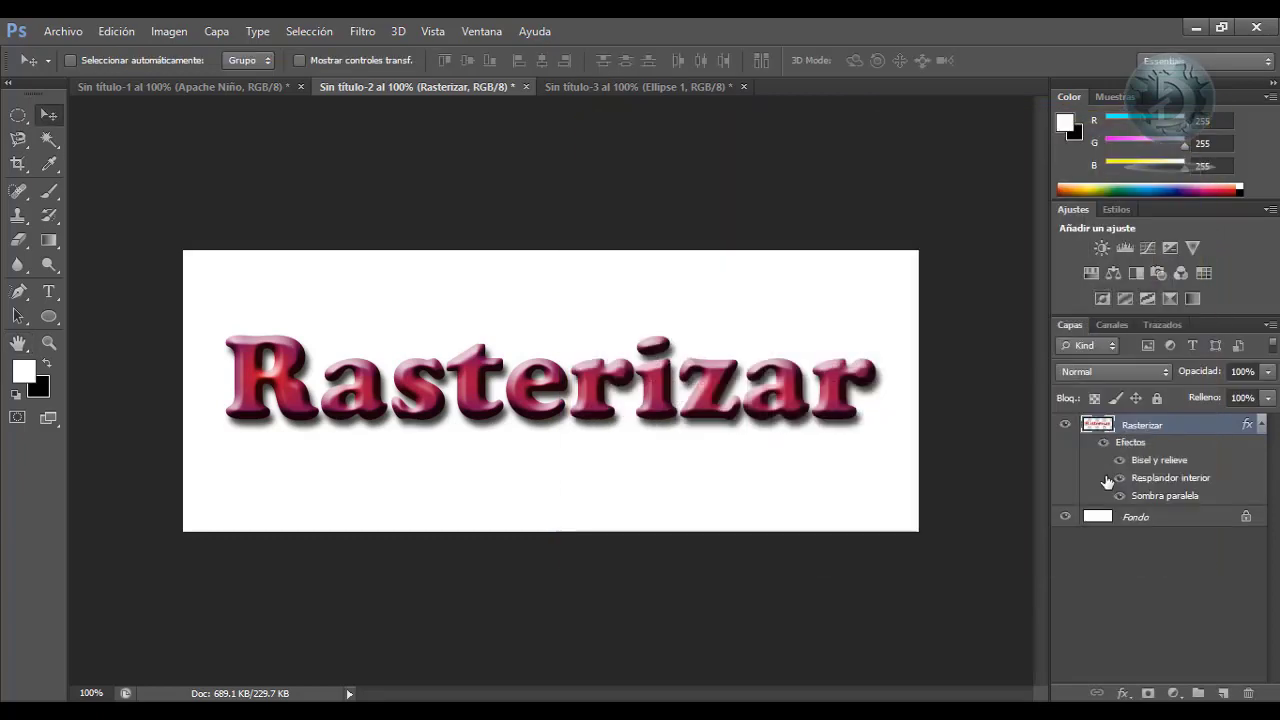
Merge the effects into the Rasterizar layer with Rasterize Layer Style
right_click(1209, 434)
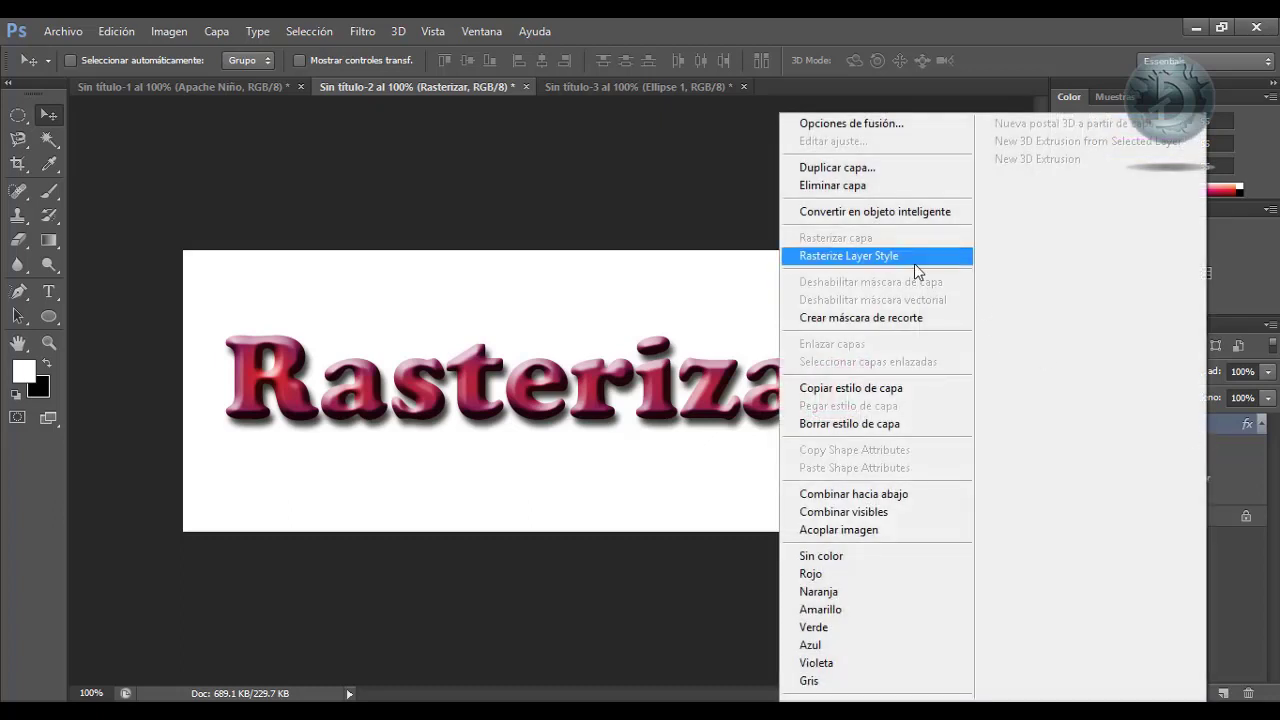
left_click(916, 270)
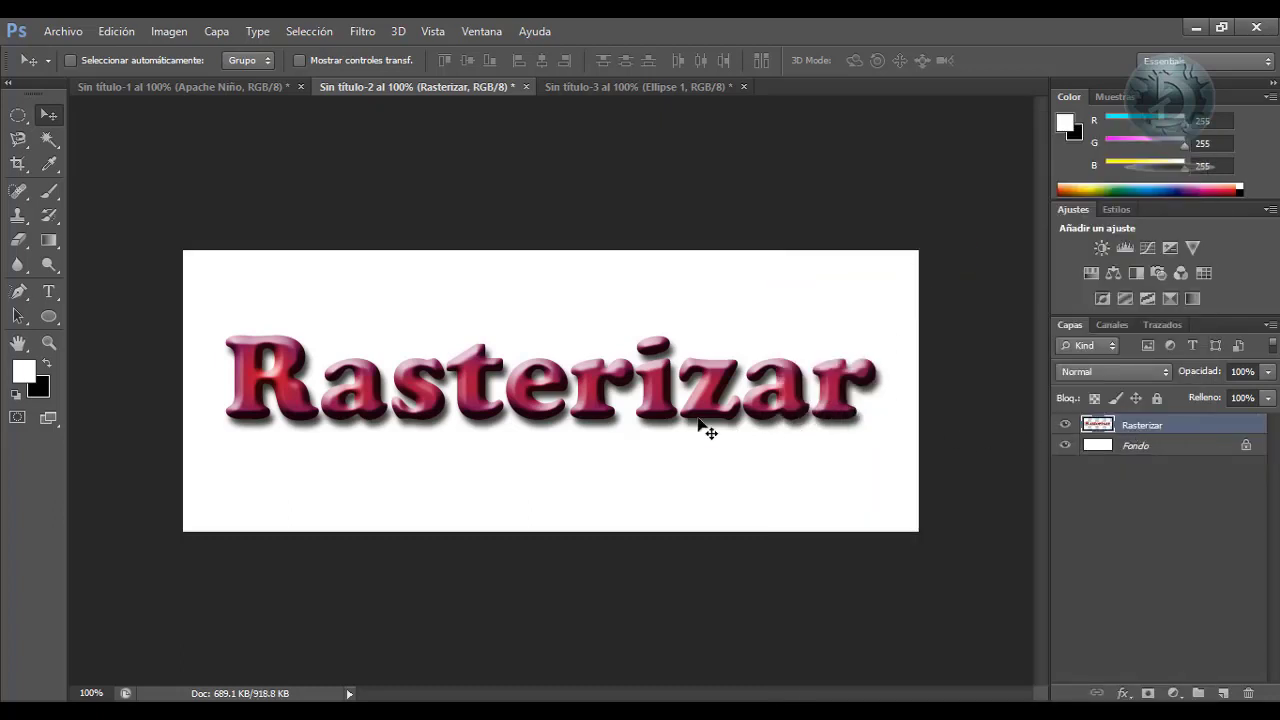
Try erasing a horizontal band through the middle of the whole rasterized word with the Eraser tool, and undo it
left_click(13, 243)
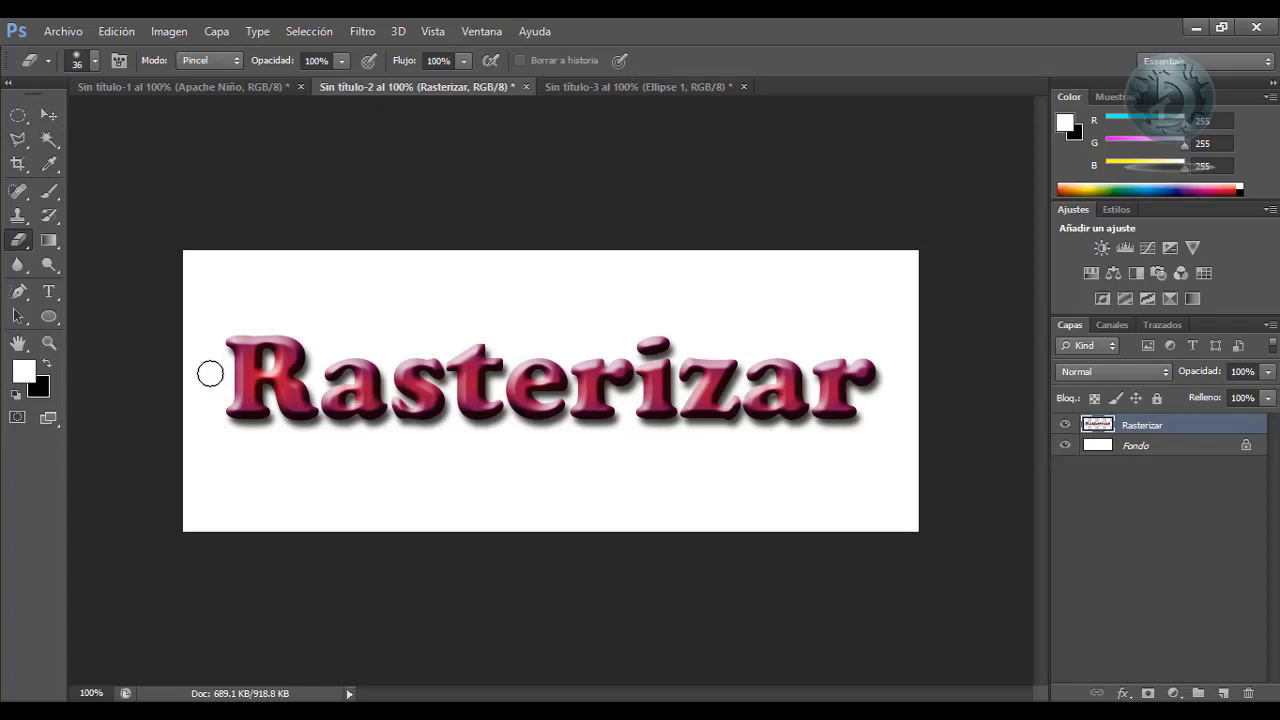
mouse_move(210, 373)
left_mouse_down()
mouse_move(880, 378)
mouse_move(927, 408)
left_mouse_up()
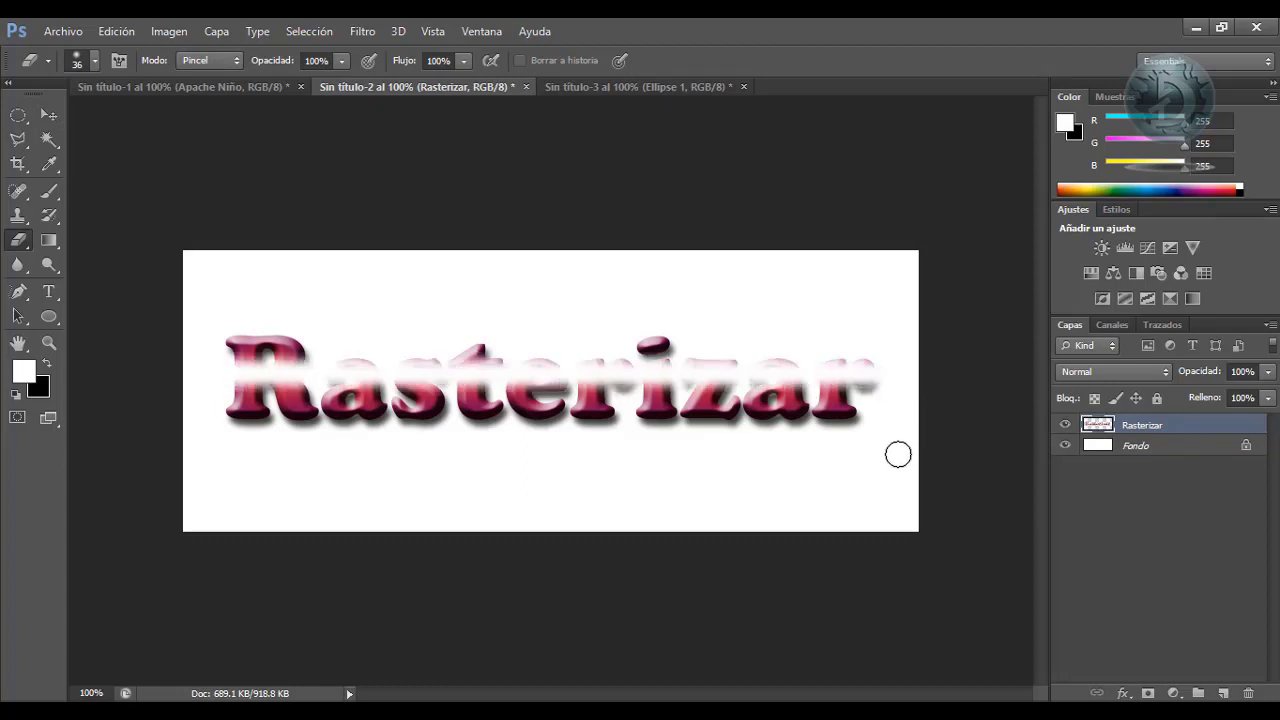
key("ctrl+z")
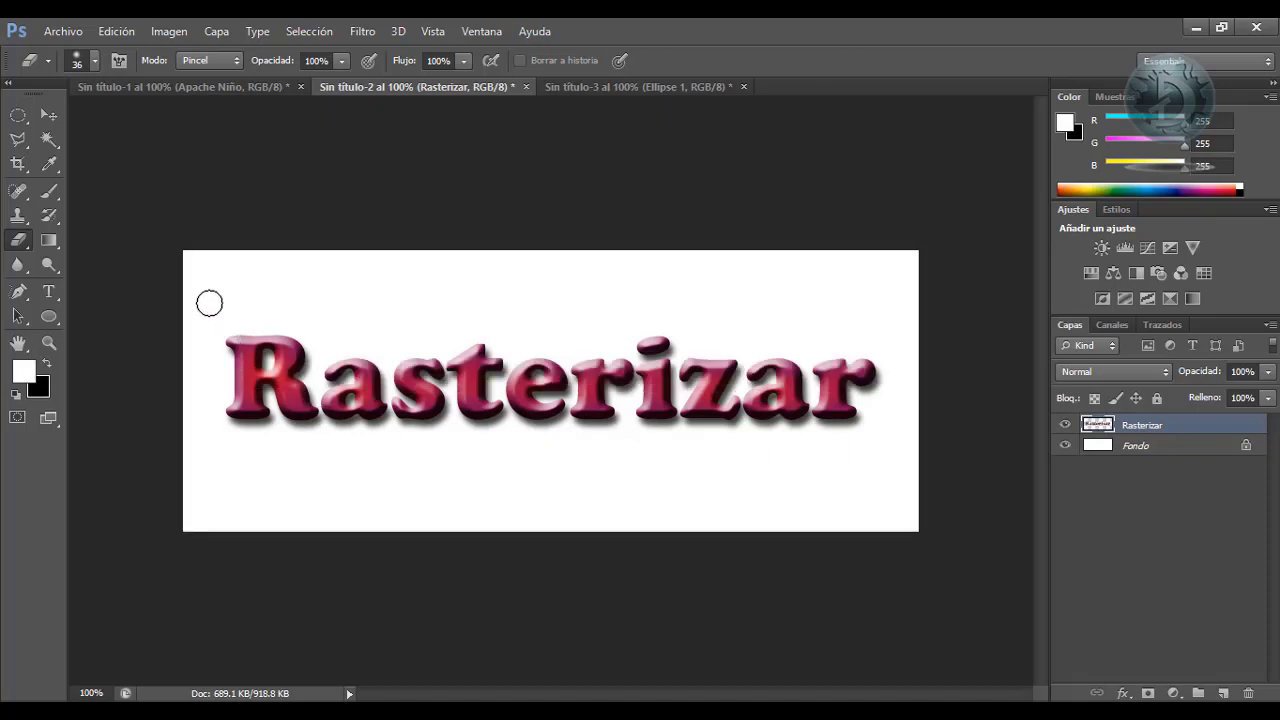
Try erasing several diagonal strips across the letters of the rasterized word, and undo all the eraser strokes
left_click_drag(238, 350, 312, 461)
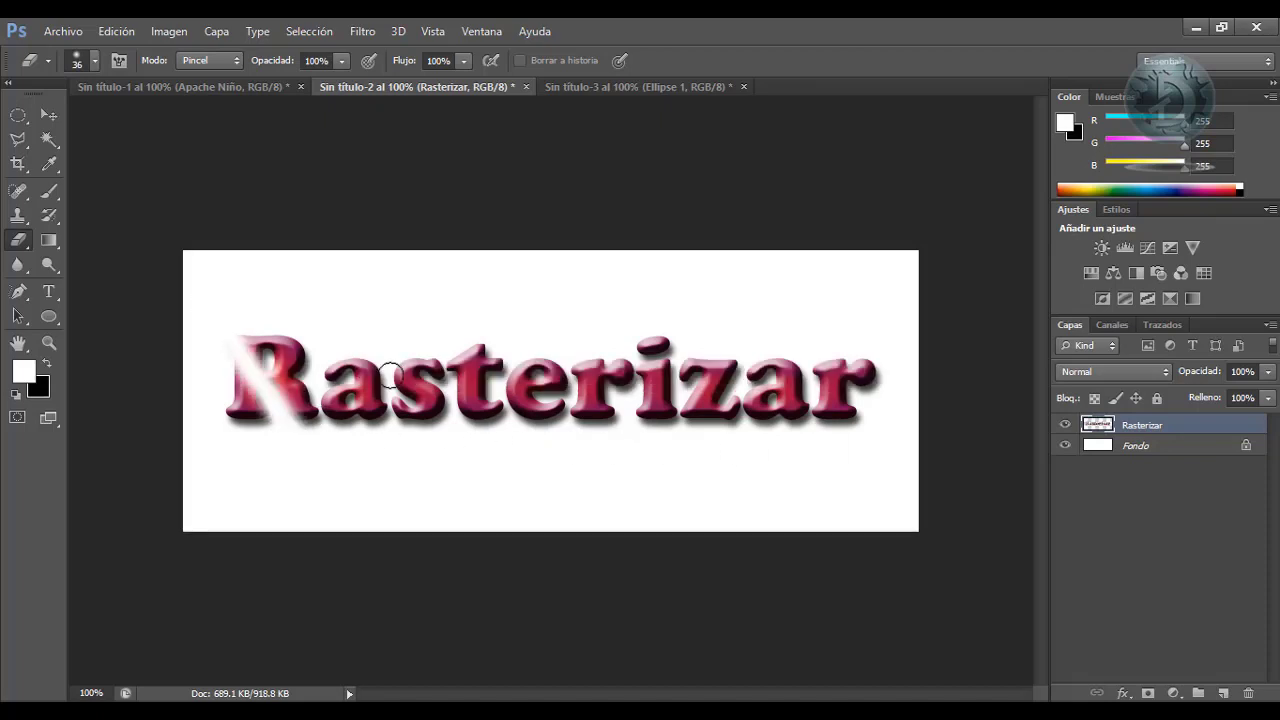
left_click_drag(391, 375, 438, 425)
left_click_drag(470, 345, 594, 454)
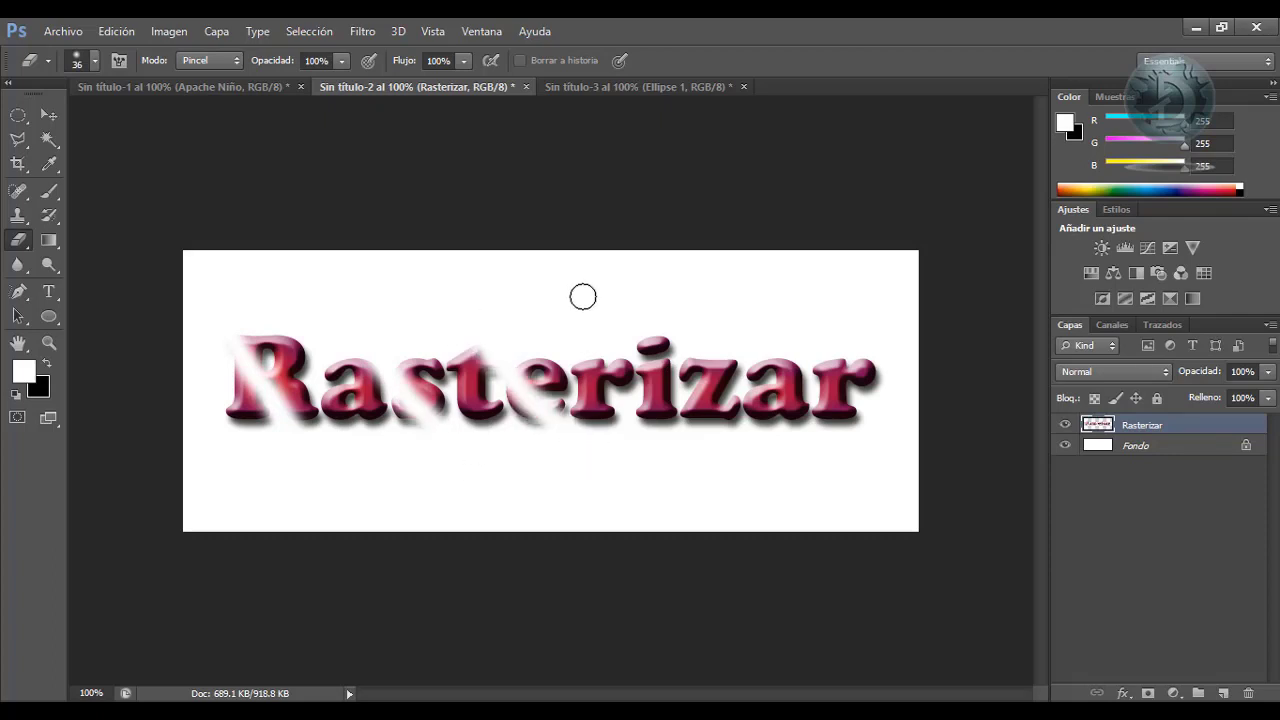
left_click_drag(610, 340, 729, 469)
left_click_drag(712, 358, 816, 428)
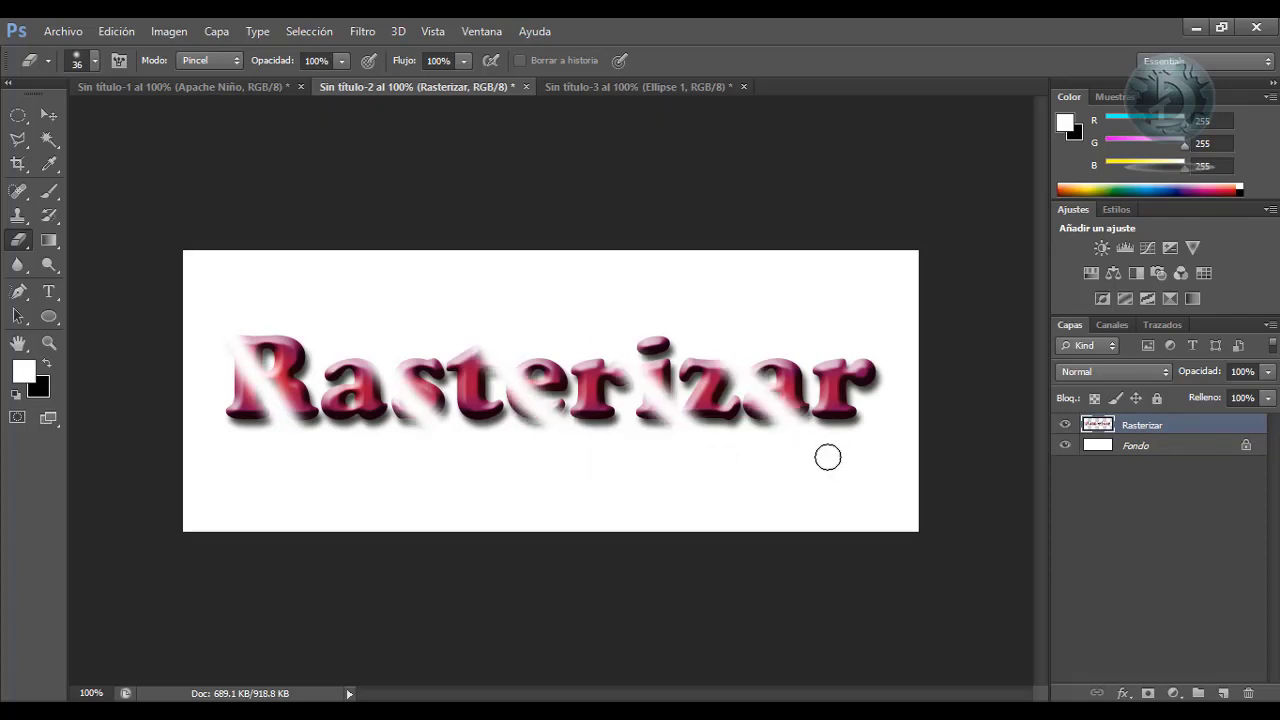
key("ctrl+z")
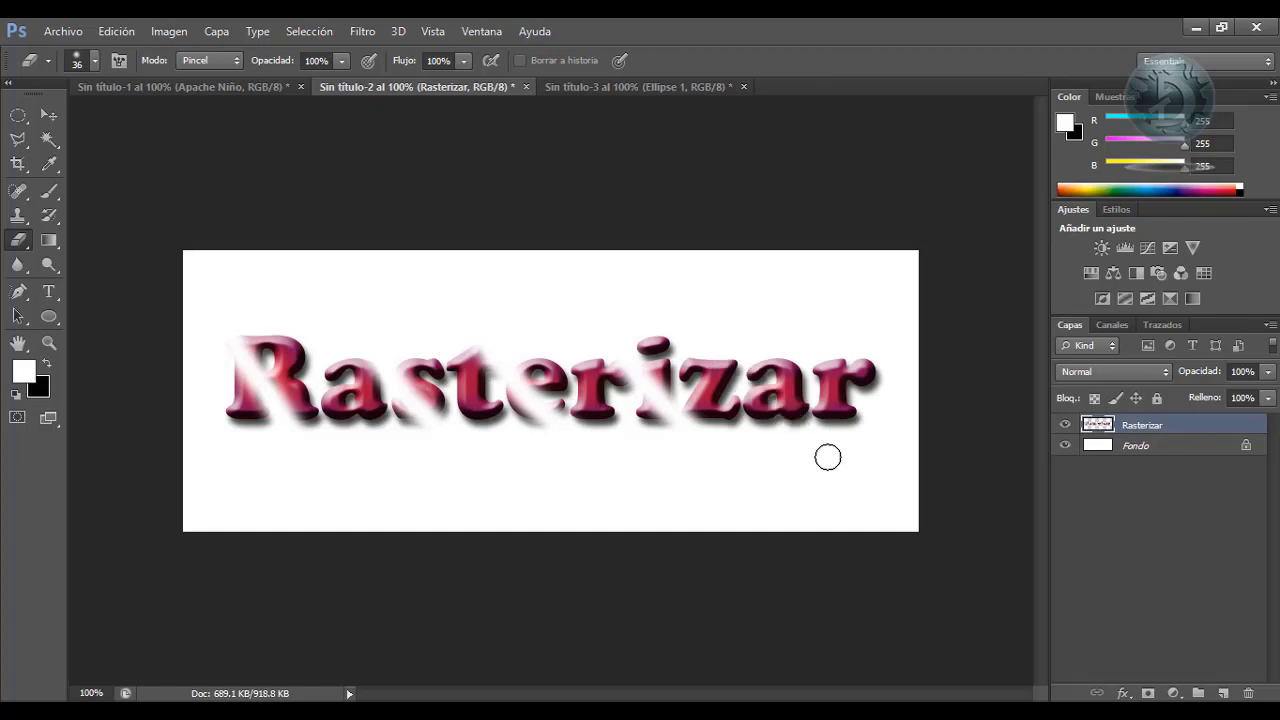
key("ctrl+alt+z")
key("ctrl+alt+z")
key("ctrl+alt+z")
key("ctrl+alt+z")
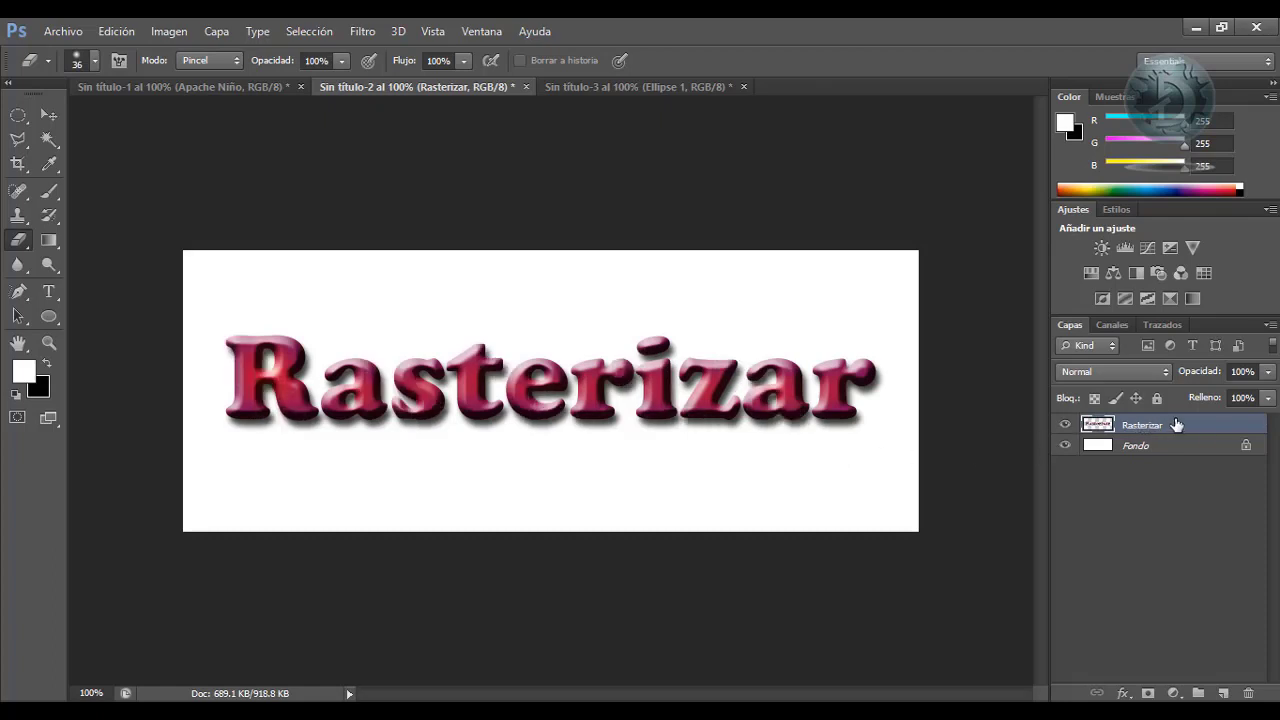
Duplicate the Rasterizar layer and fill the copy's letters with a horizontal blue, red and yellow linear gradient
key("ctrl+j")
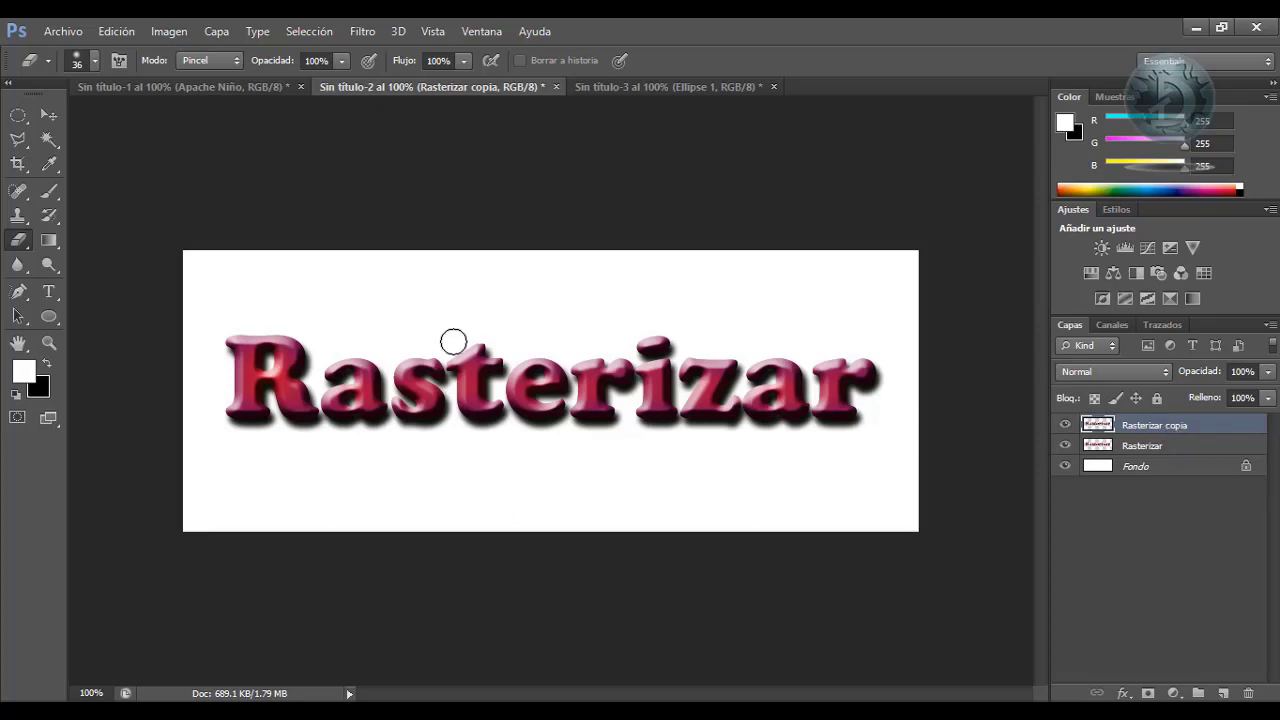
left_click(1106, 428, "ctrl")
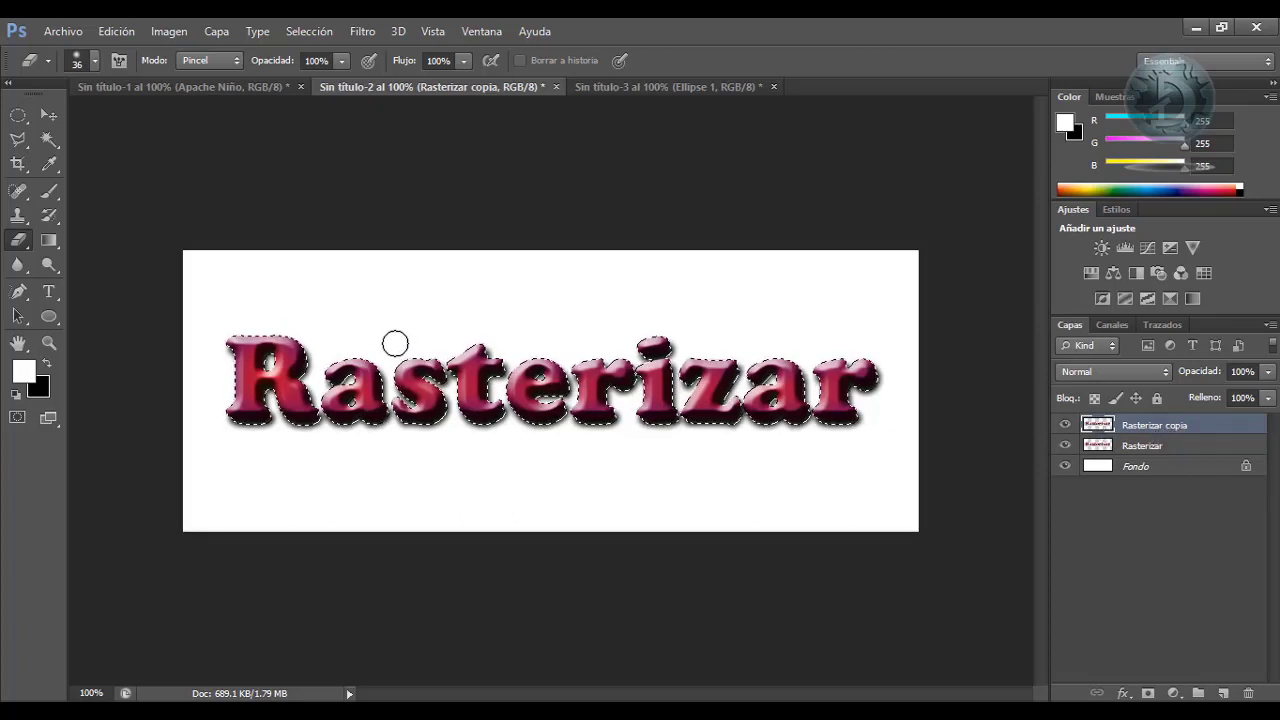
left_click(49, 240)
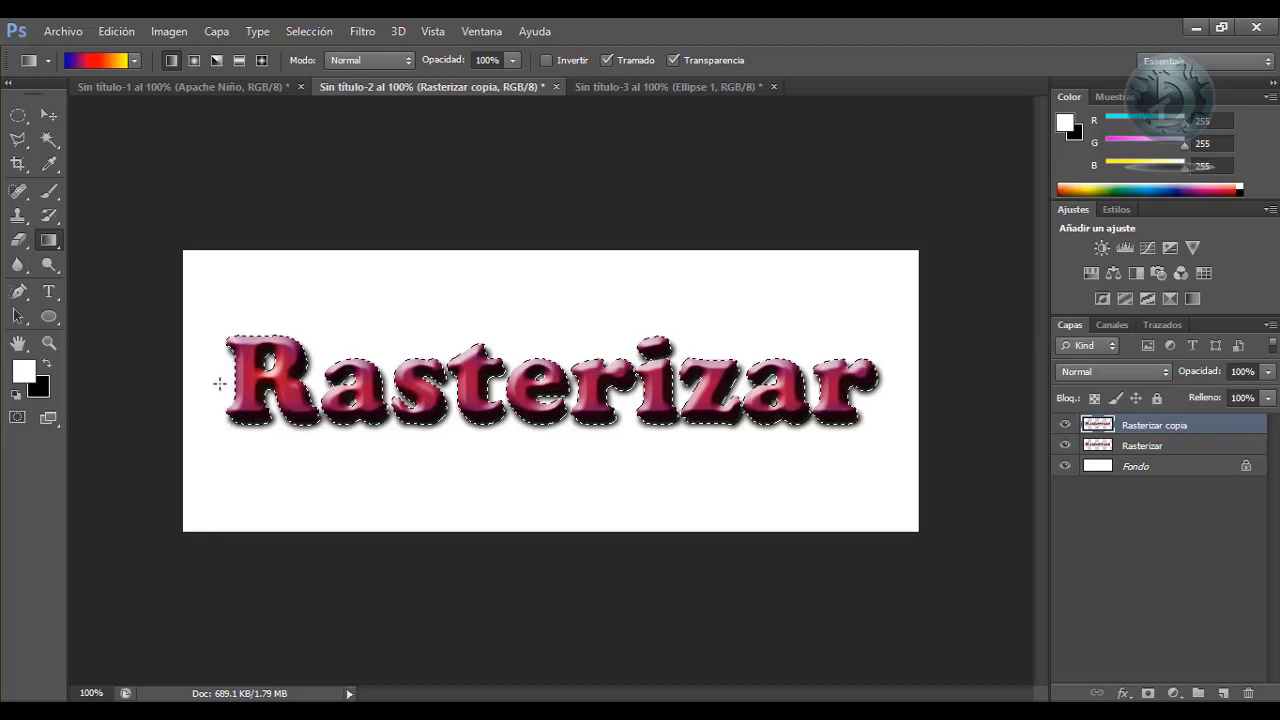
left_click_drag(219, 383, 896, 385)
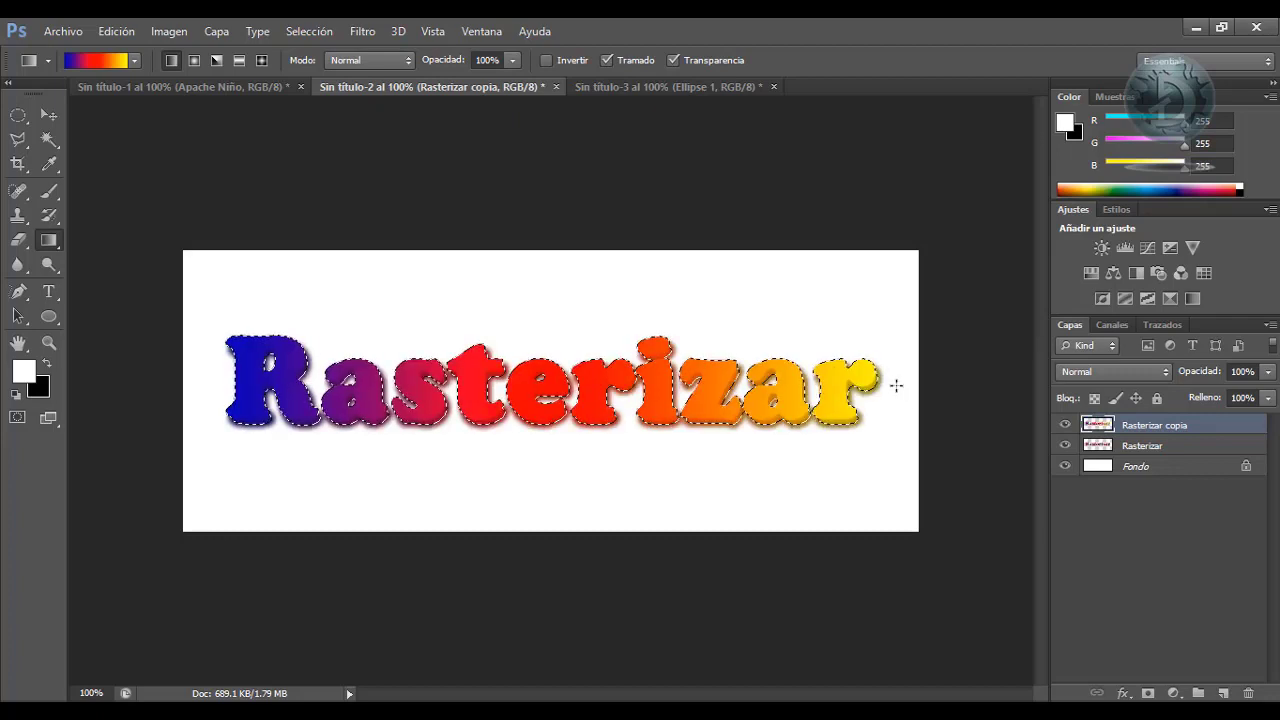
key("ctrl+d")
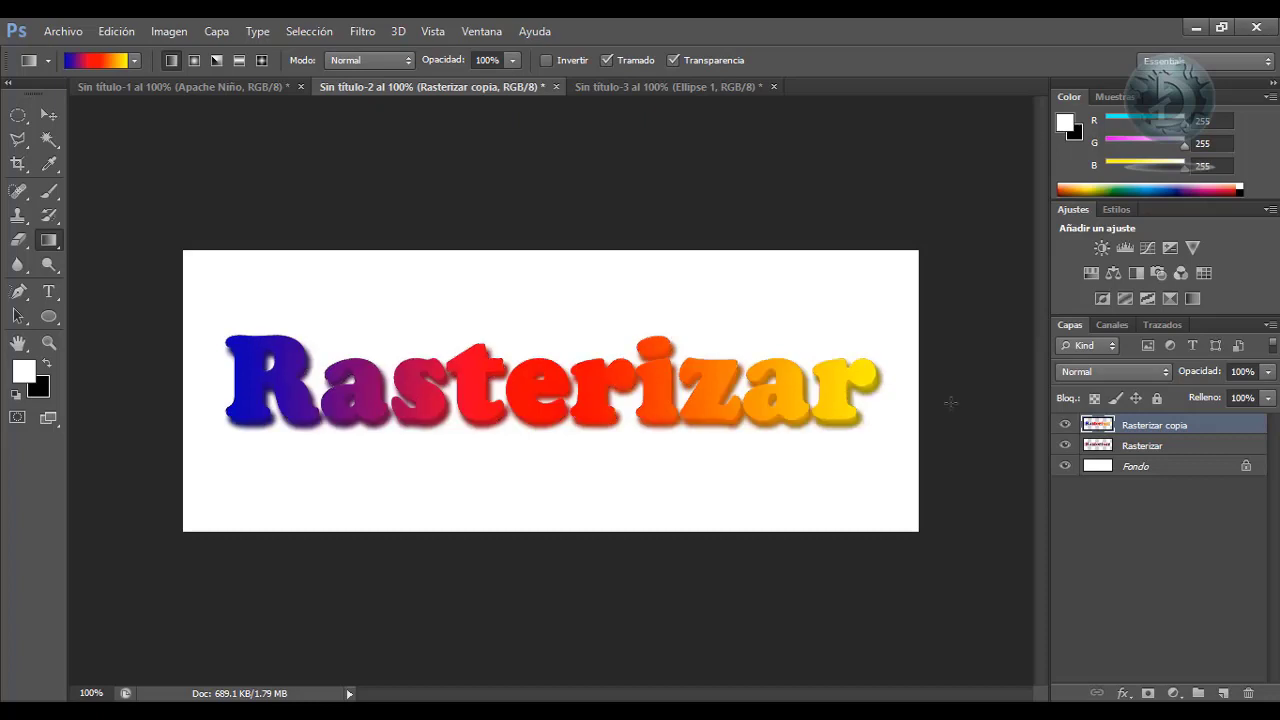
Set the blend mode of the Rasterizar copia layer to Multiplicar
left_click(1112, 373)
left_click(1150, 89)
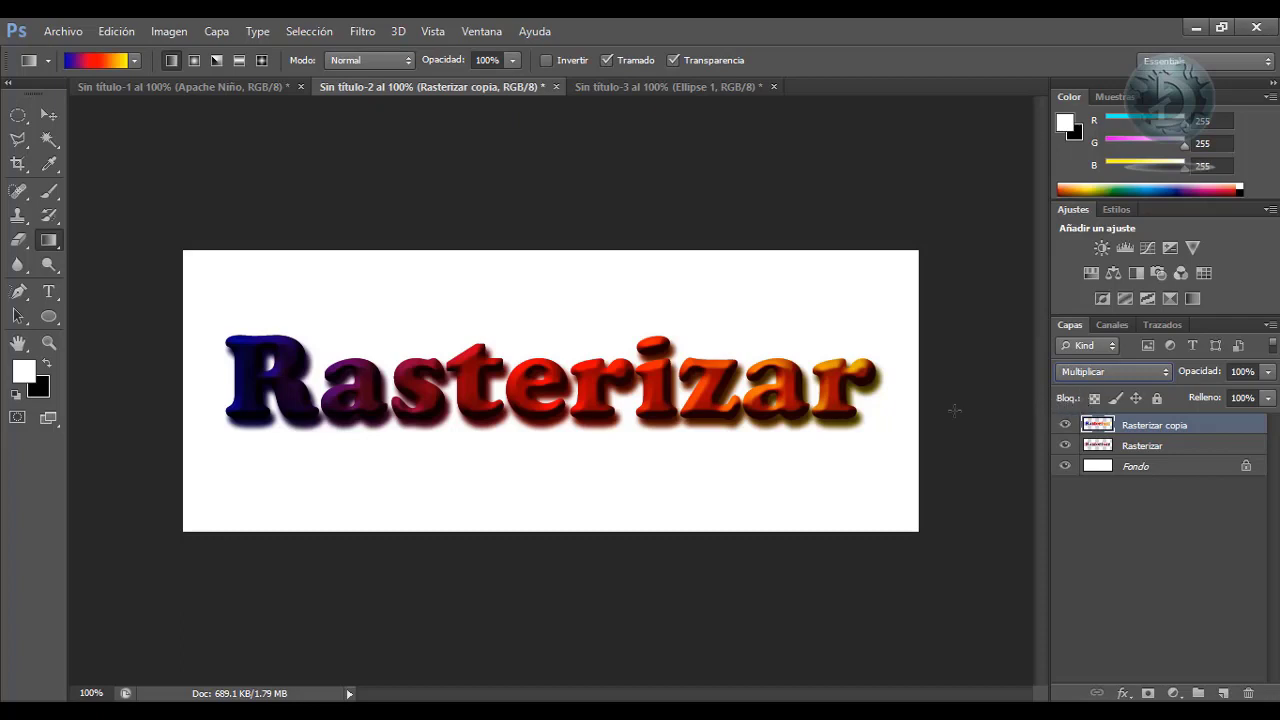
Select a wide ellipse over the lower half of the word and apply a vertical white-to-transparent gradient inside it on the Rasterizar copia layer
left_click(18, 115)
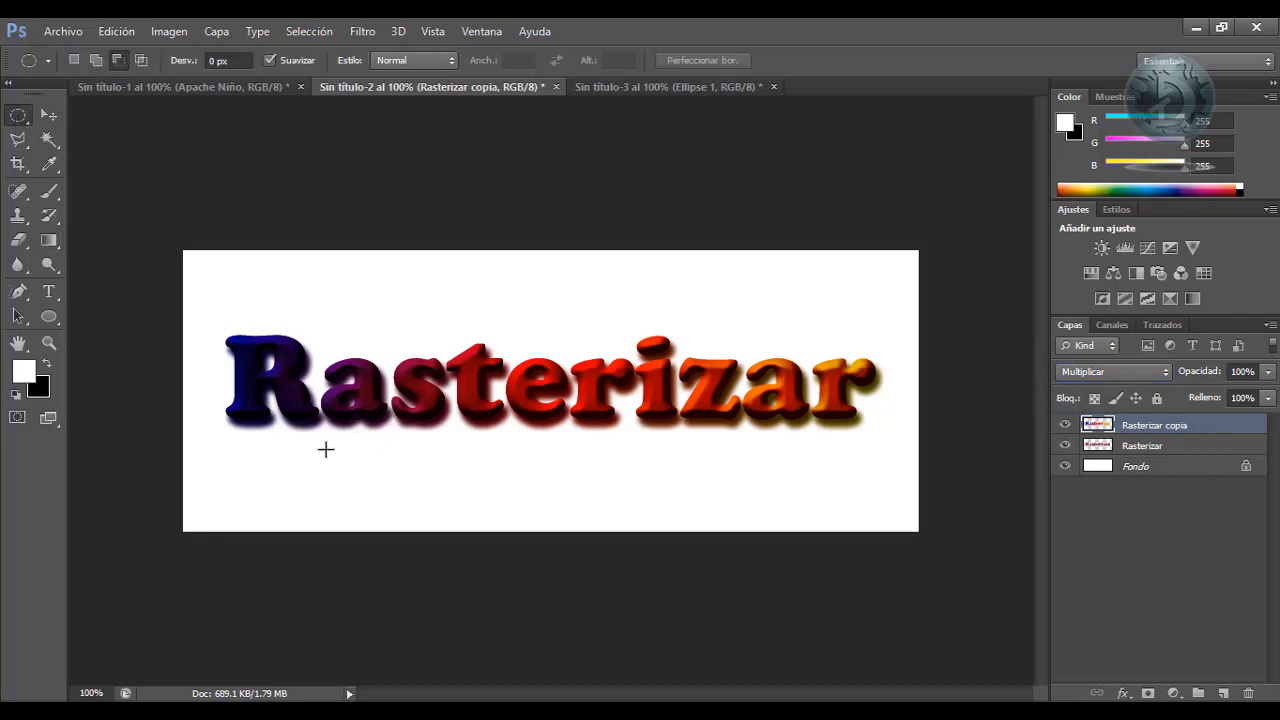
left_click_drag(210, 478, 874, 366)
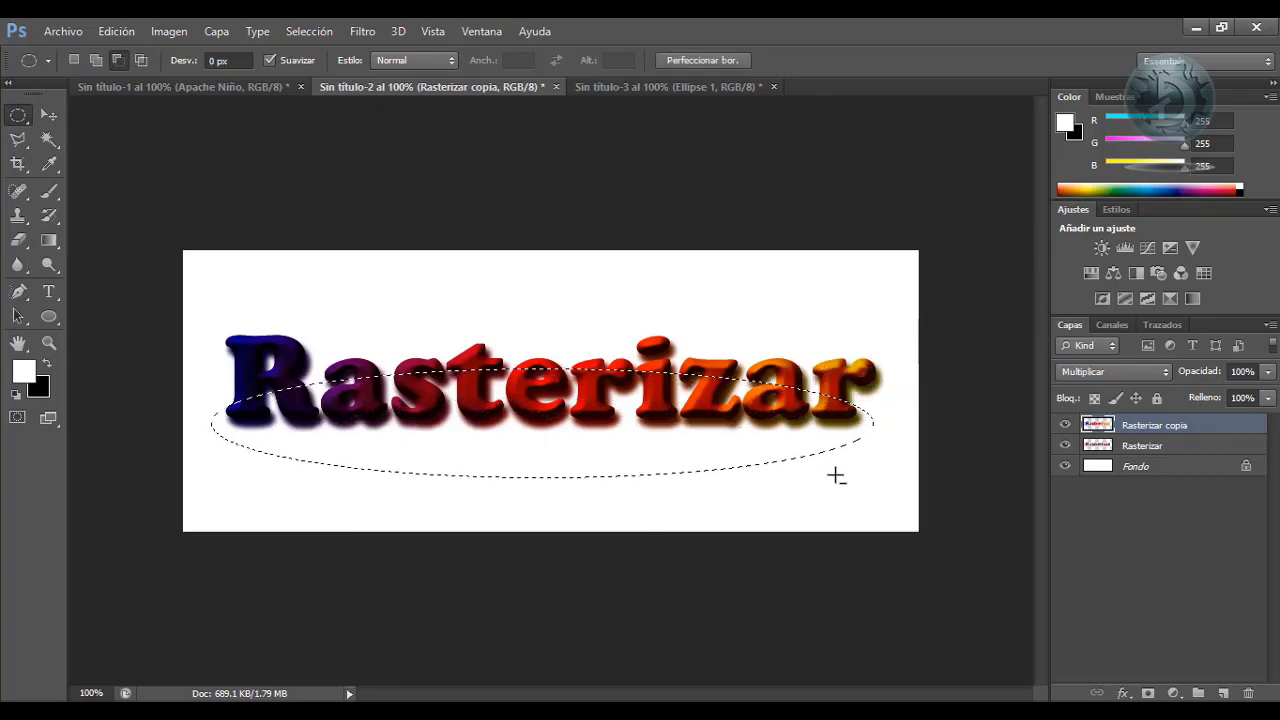
left_click(50, 244)
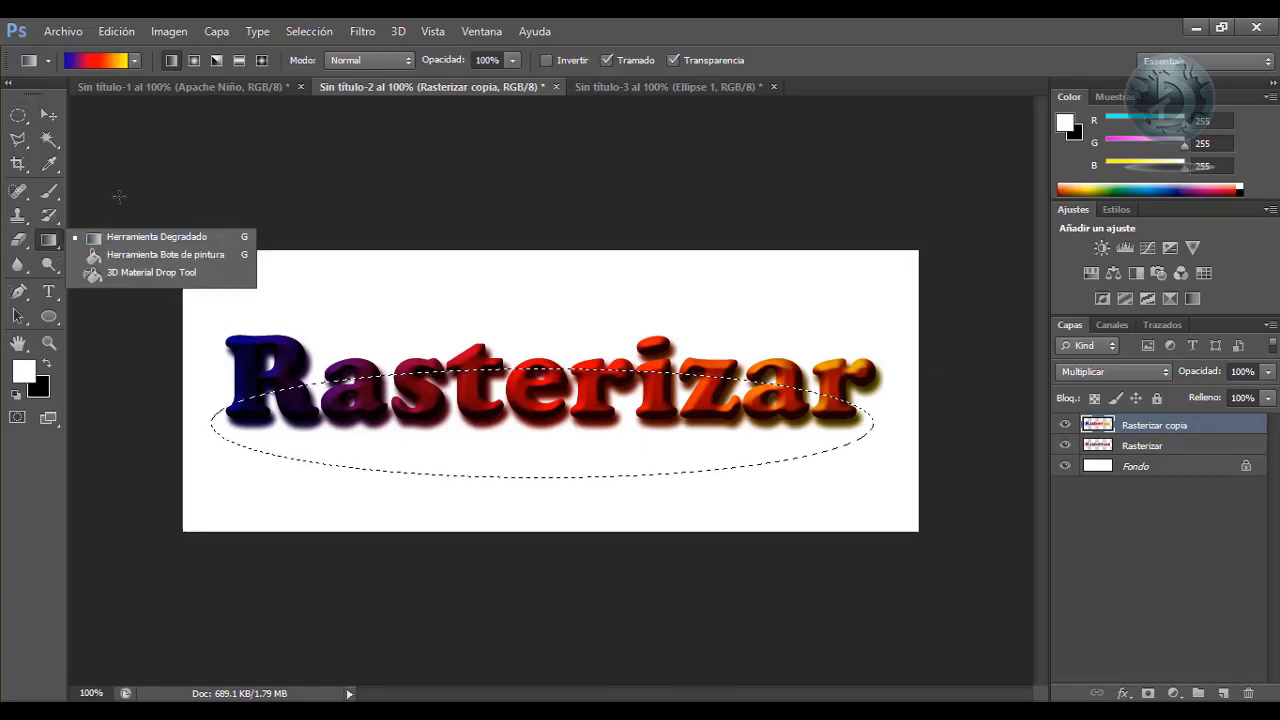
left_click(131, 244)
left_click(134, 60)
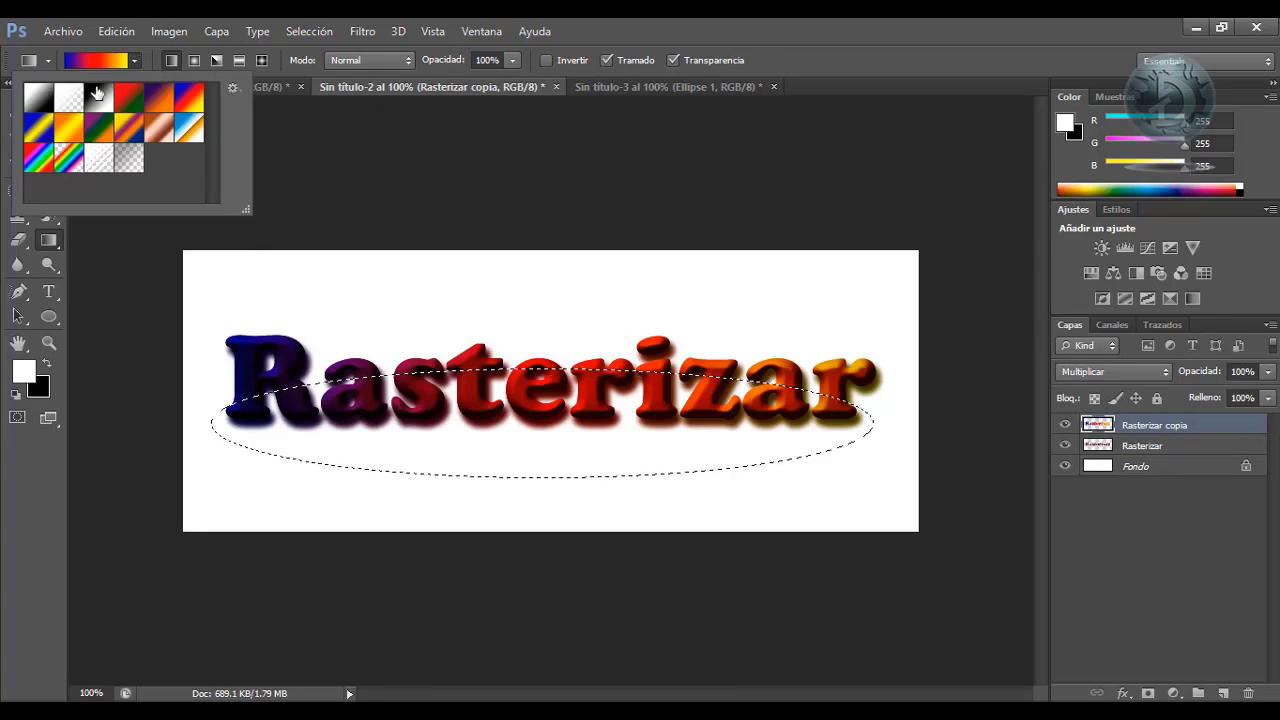
double_click(70, 97)
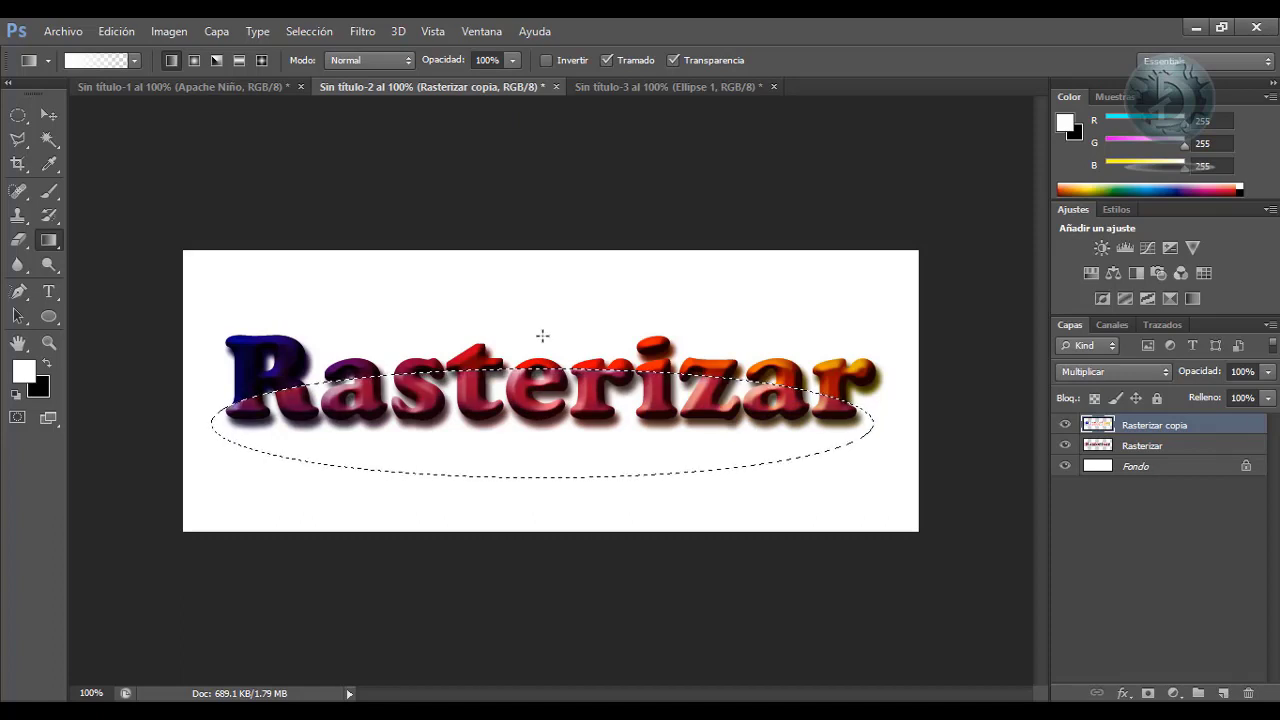
left_click_drag(544, 408, 540, 476)
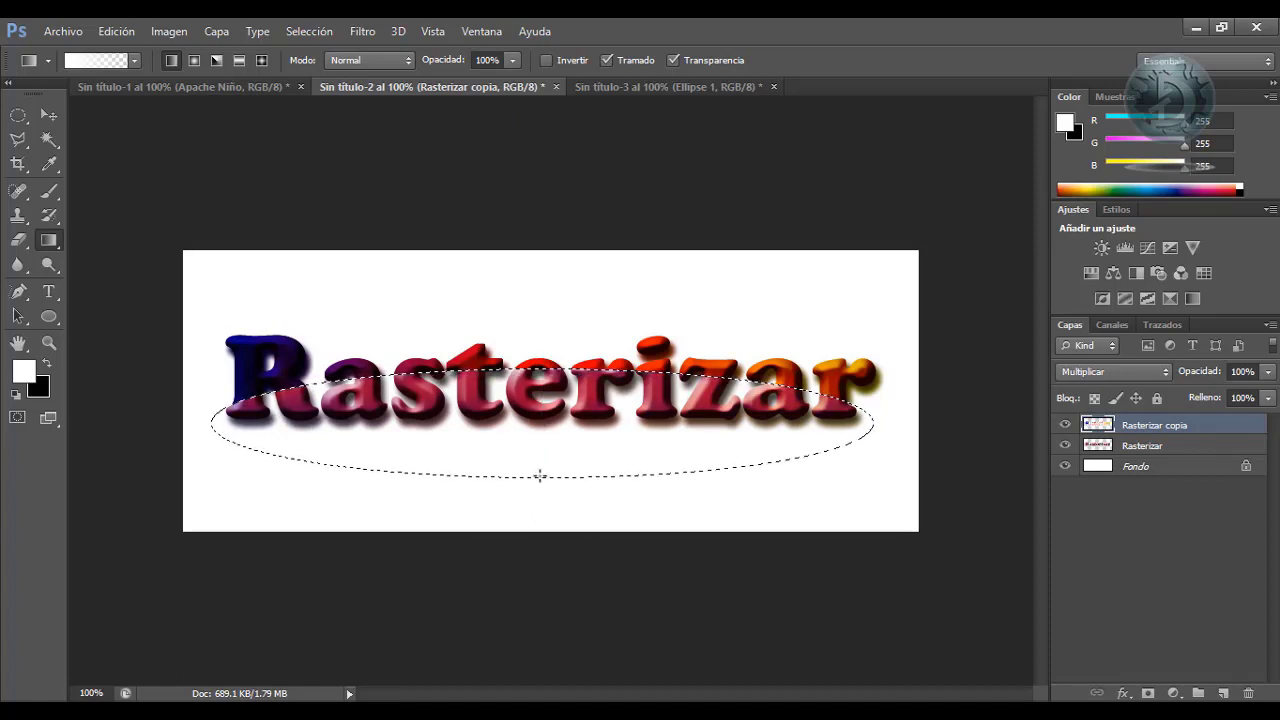
key("ctrl+d")
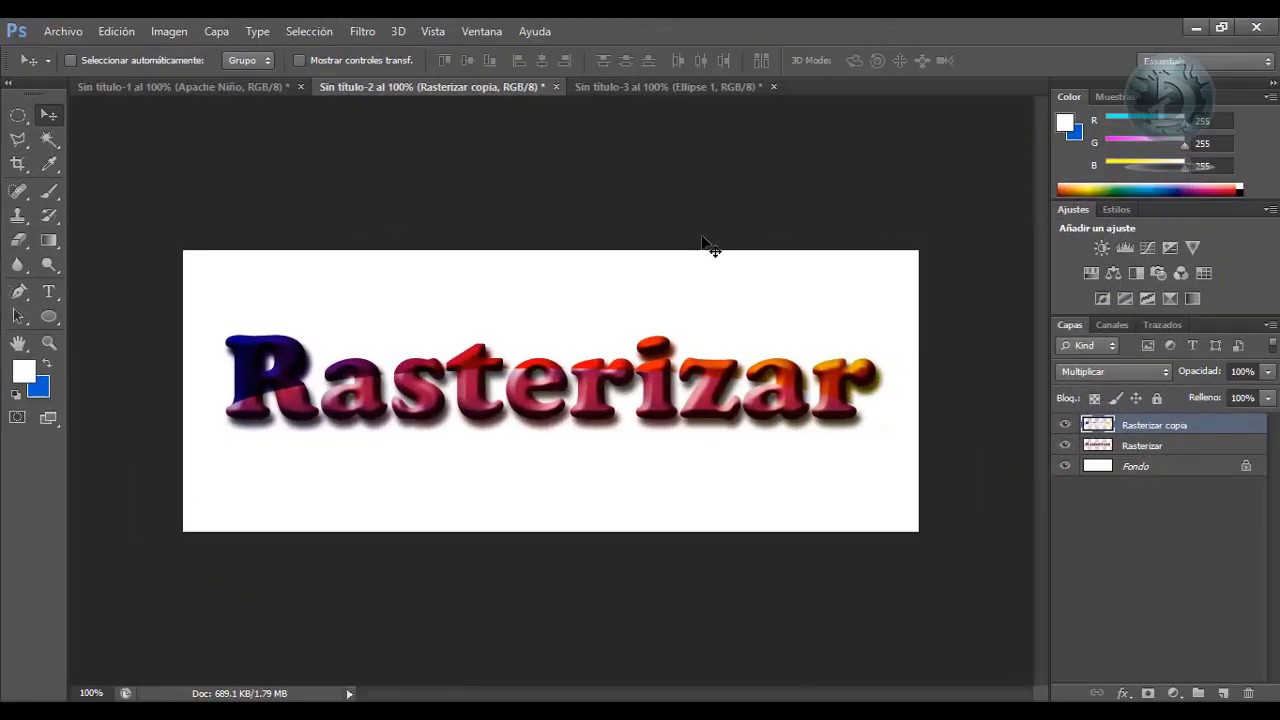
Switch to the Sin título-3 document and try varying the Ellipse 1 layer's opacity, returning it to 100%
left_click(697, 88)
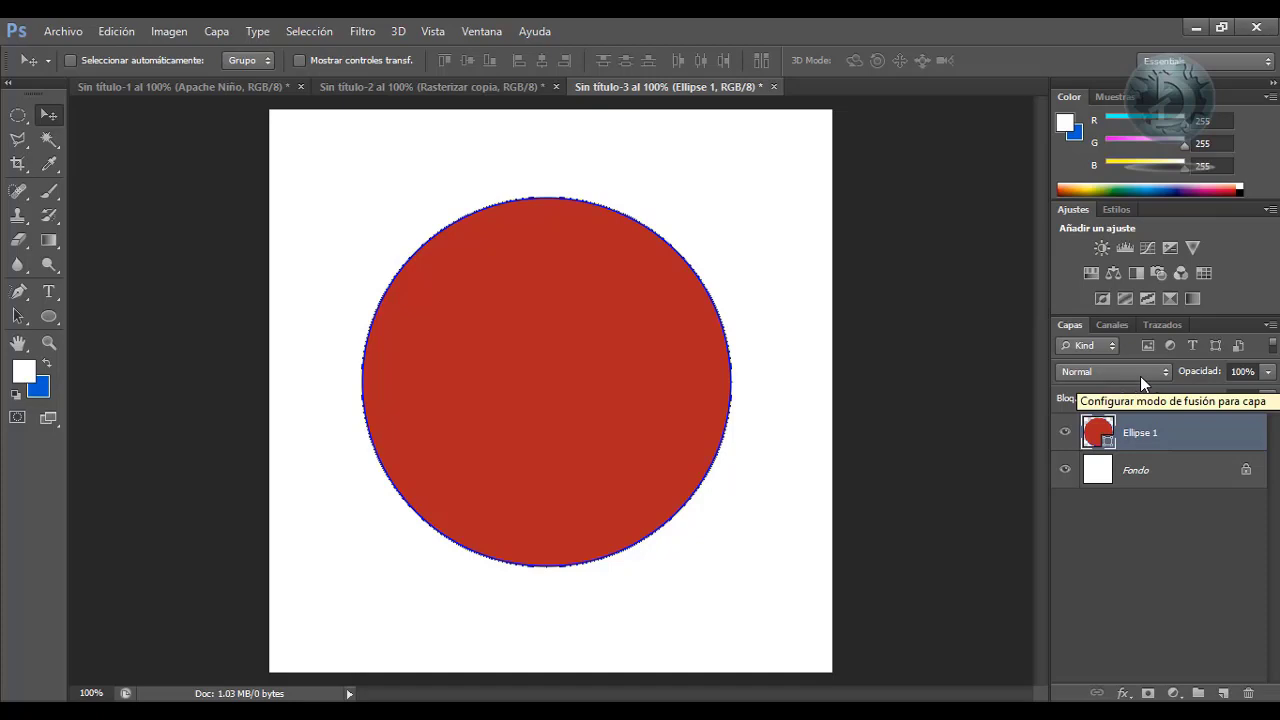
left_click(1268, 373)
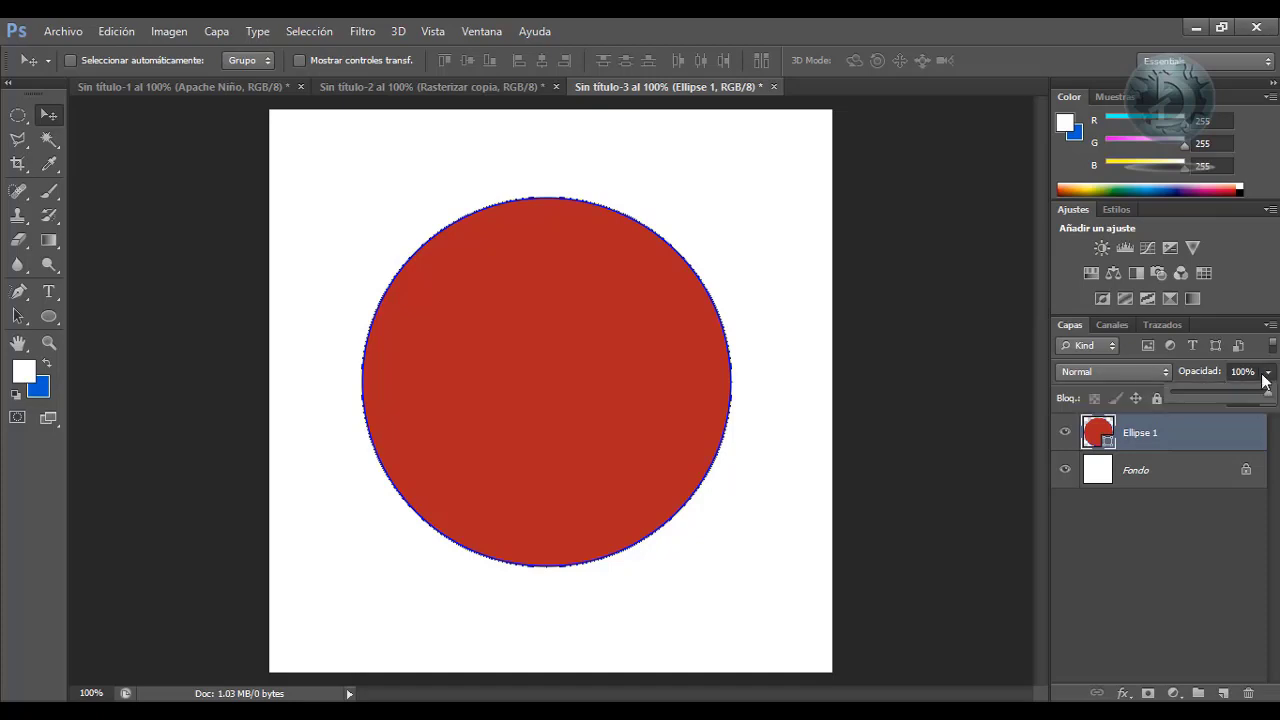
left_click_drag(1212, 394, 1277, 394)
left_click(1235, 433)
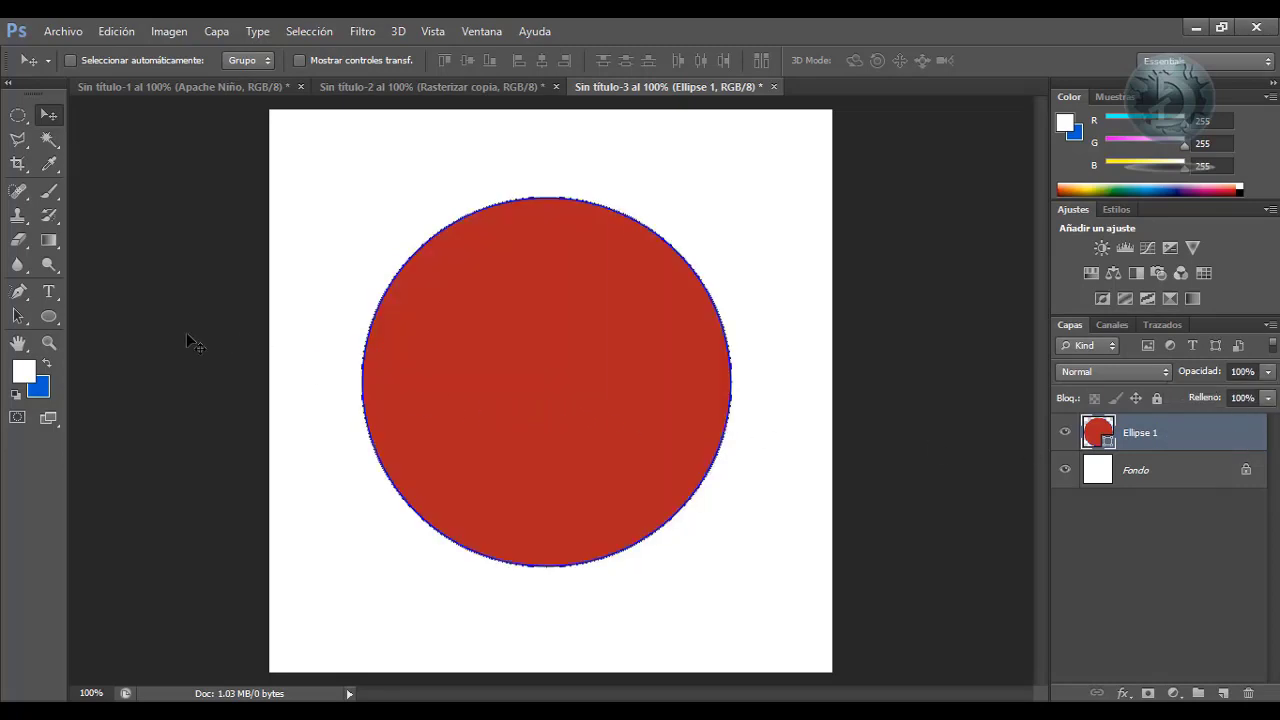
Try to erase part of the Ellipse 1 shape with the Eraser tool, declining to rasterize the shape
left_click(18, 244)
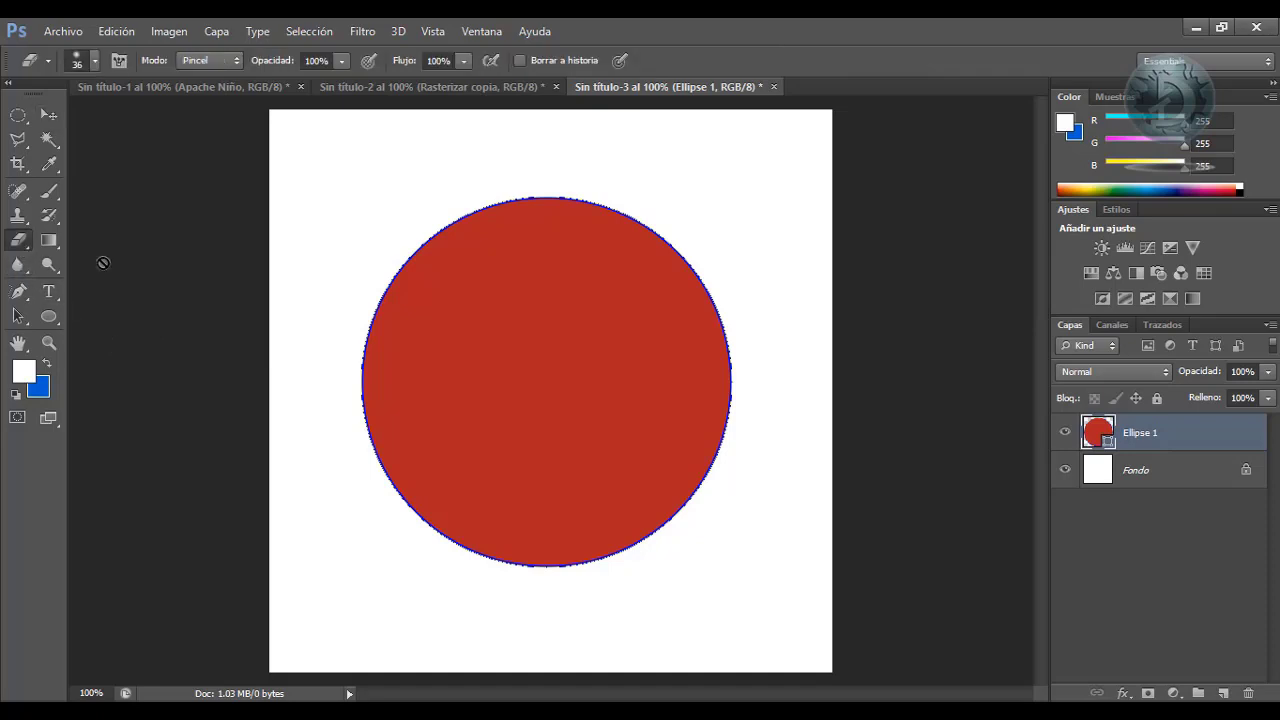
left_click(545, 372)
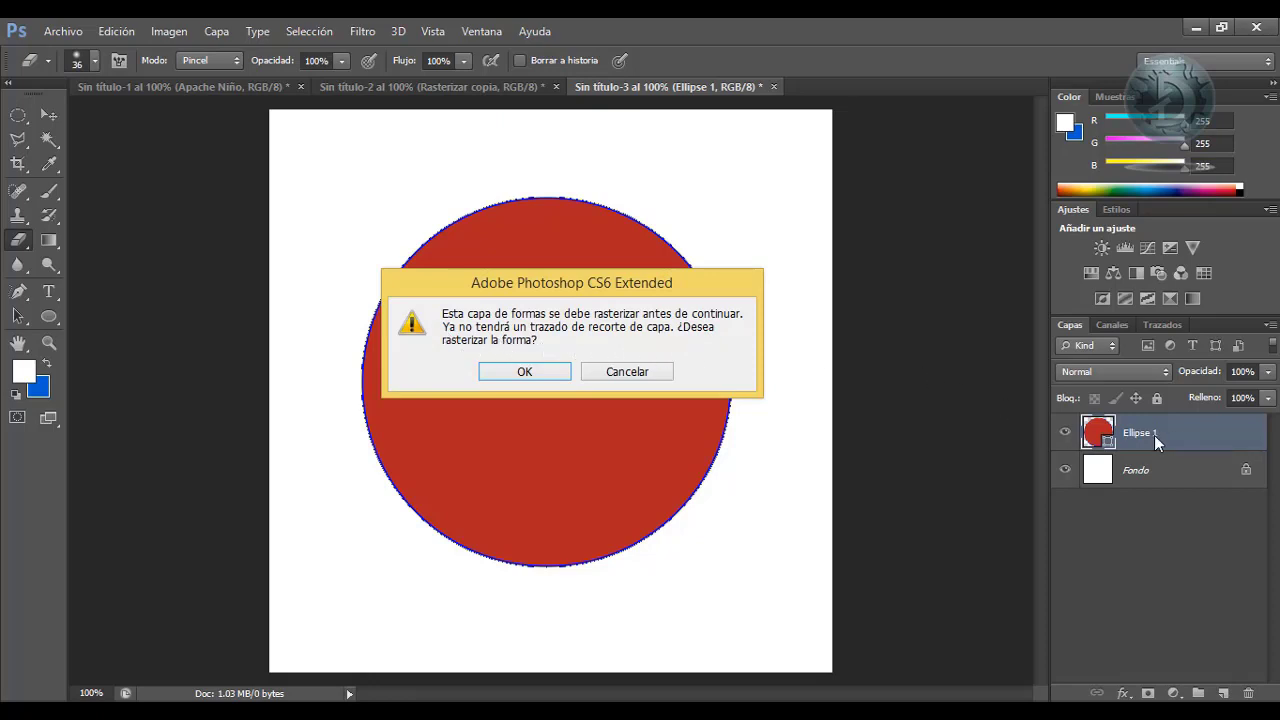
left_click(624, 372)
left_click(536, 373)
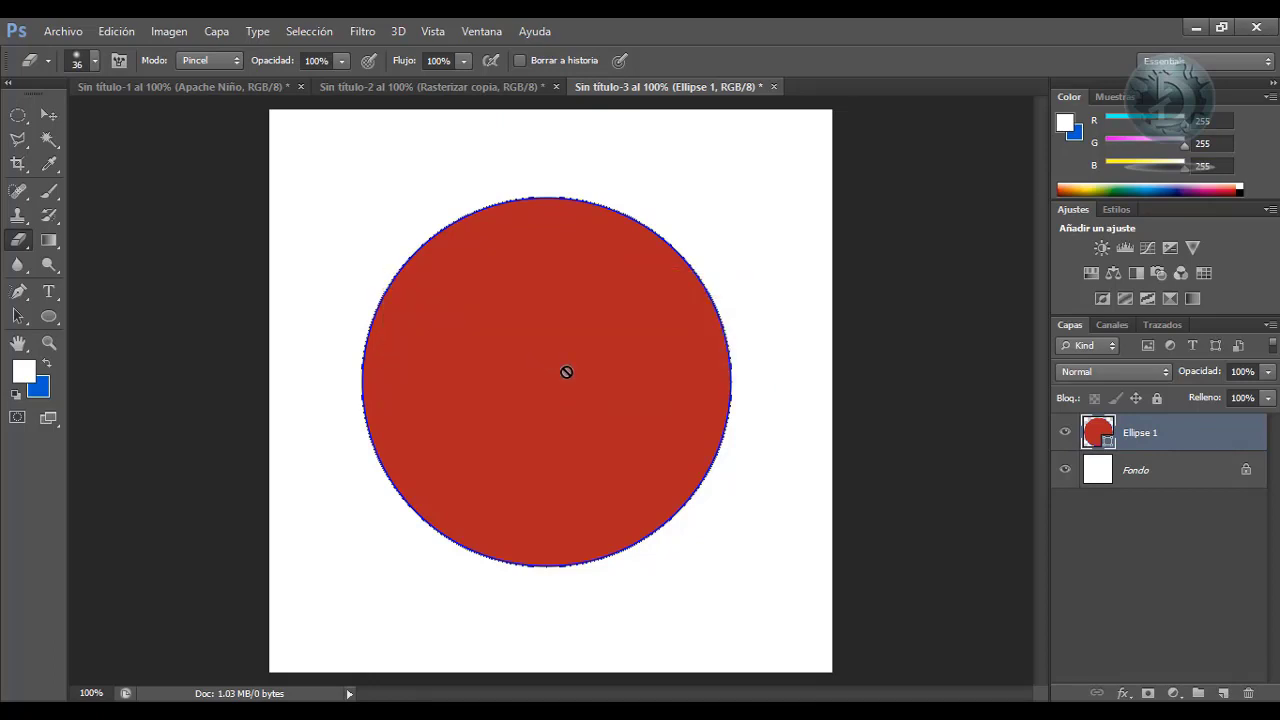
Rasterize the Ellipse 1 layer and erase a hole in the circle's centre with a 267 px eraser at 100% hardness and opacity
right_click(1205, 435)
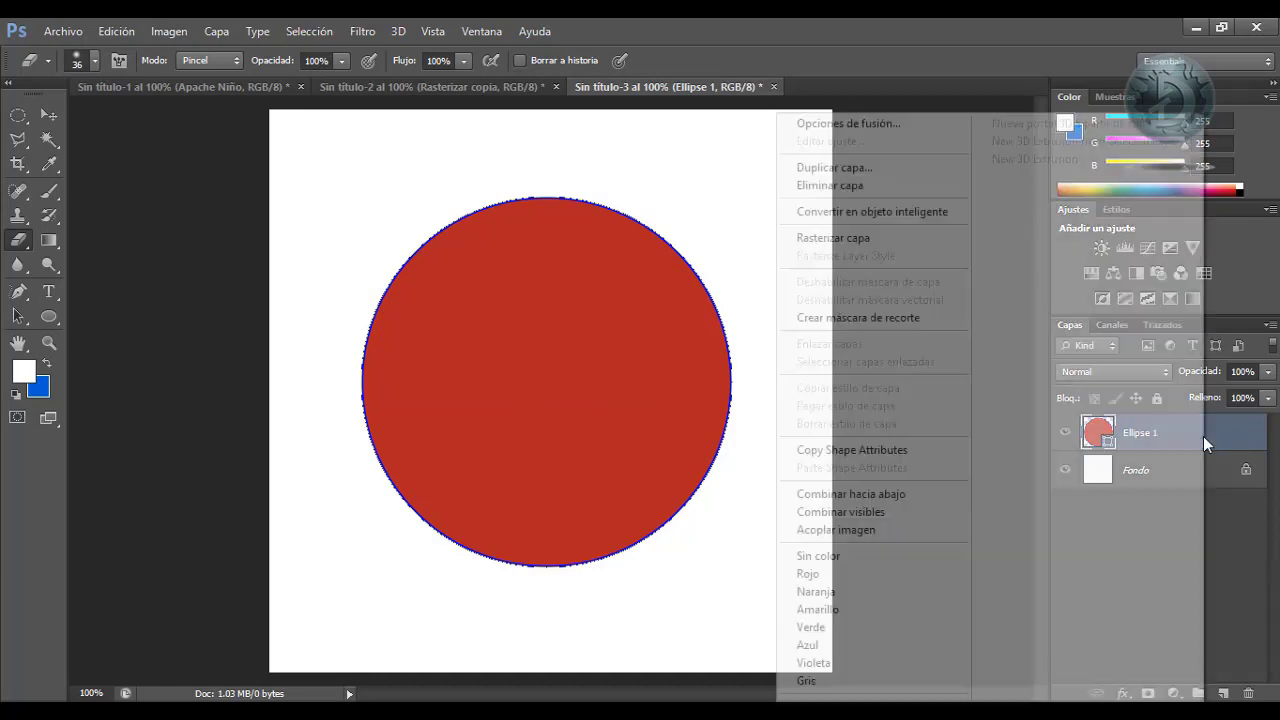
left_click(869, 243)
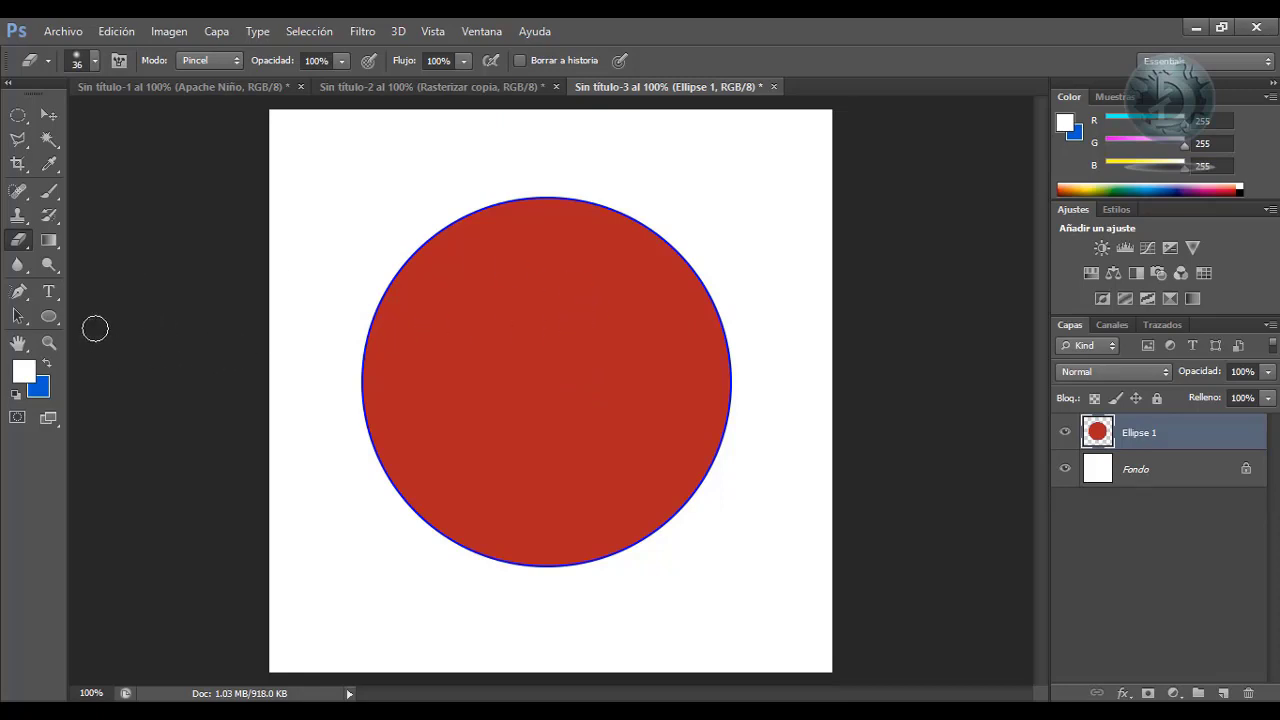
left_click(18, 240)
left_click(95, 61)
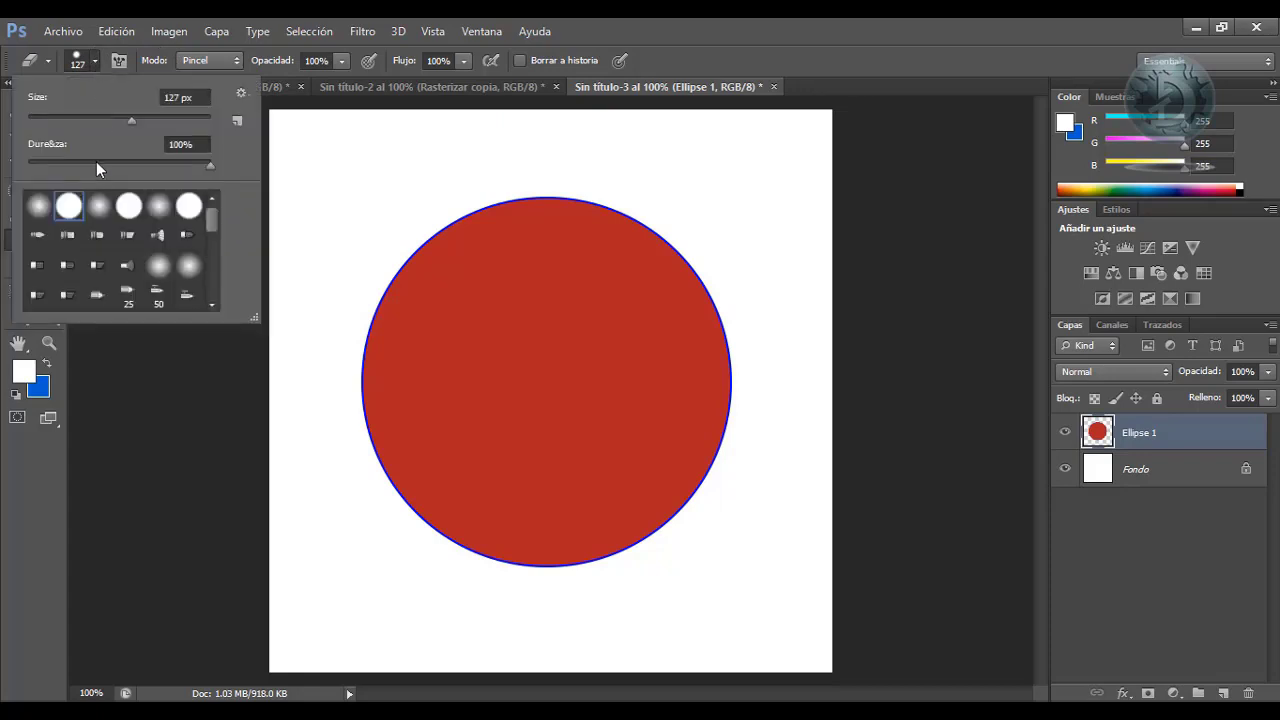
left_click(146, 117)
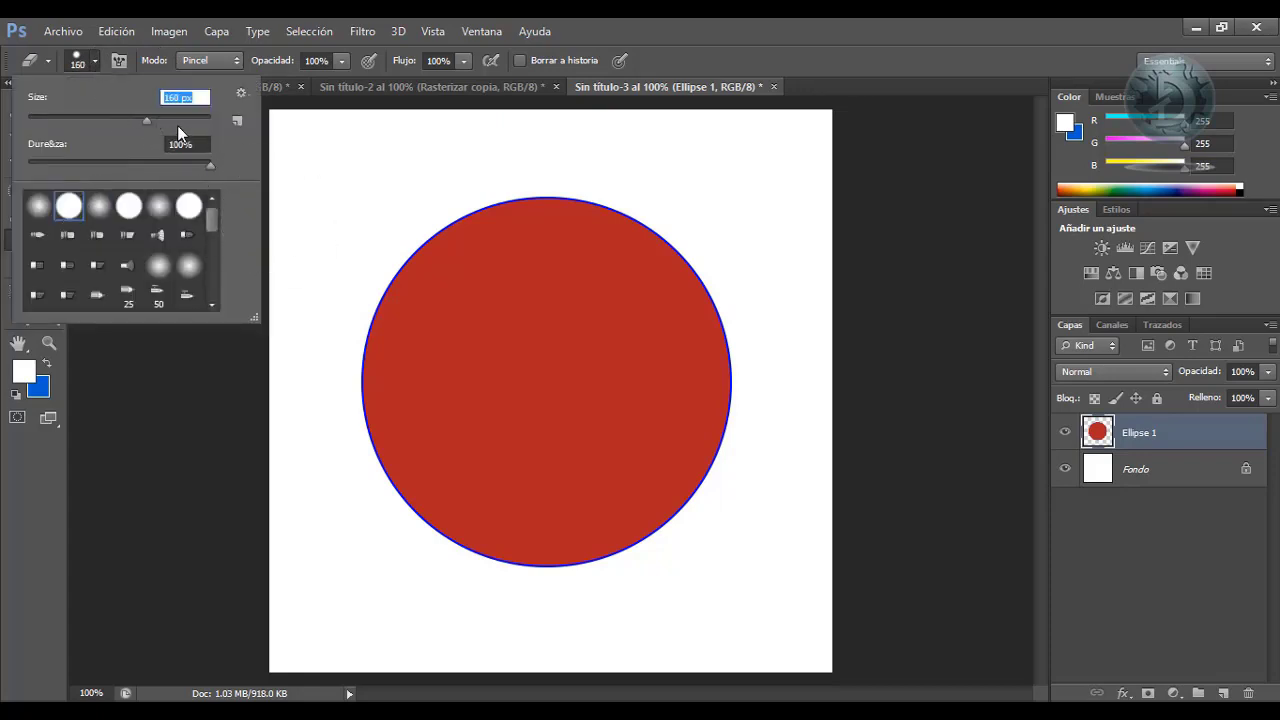
left_click(159, 119)
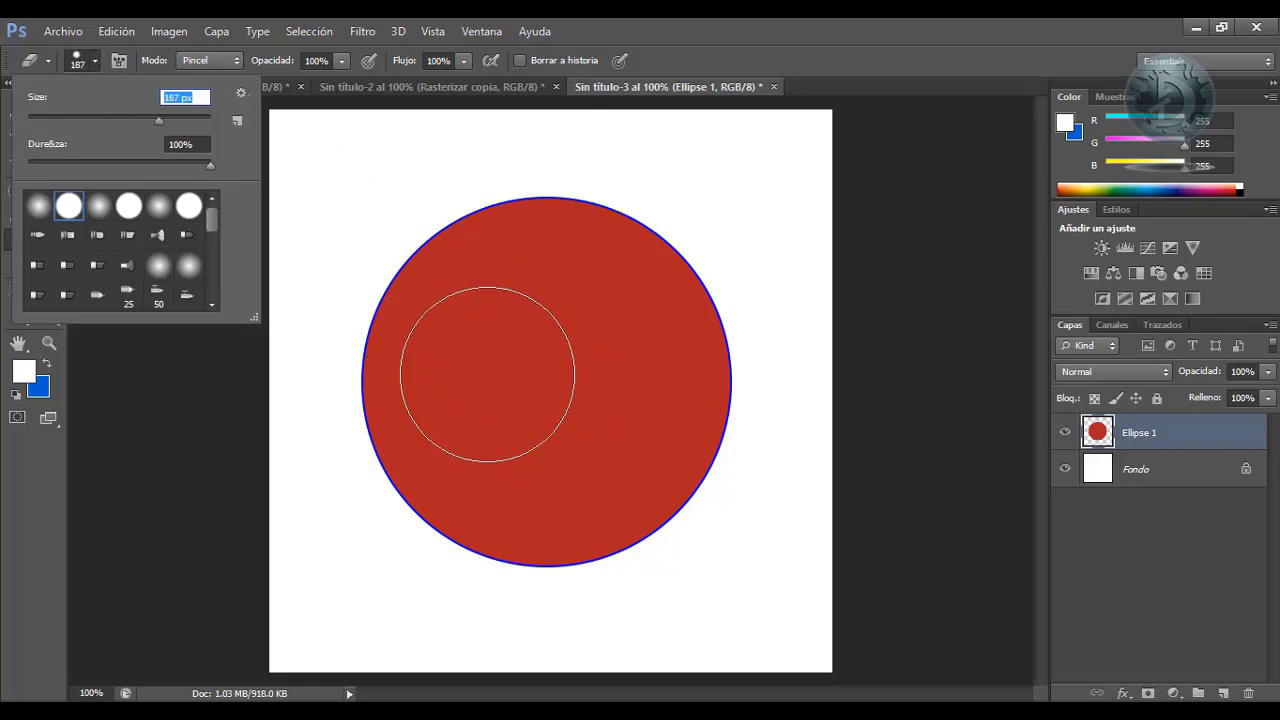
left_click(171, 117)
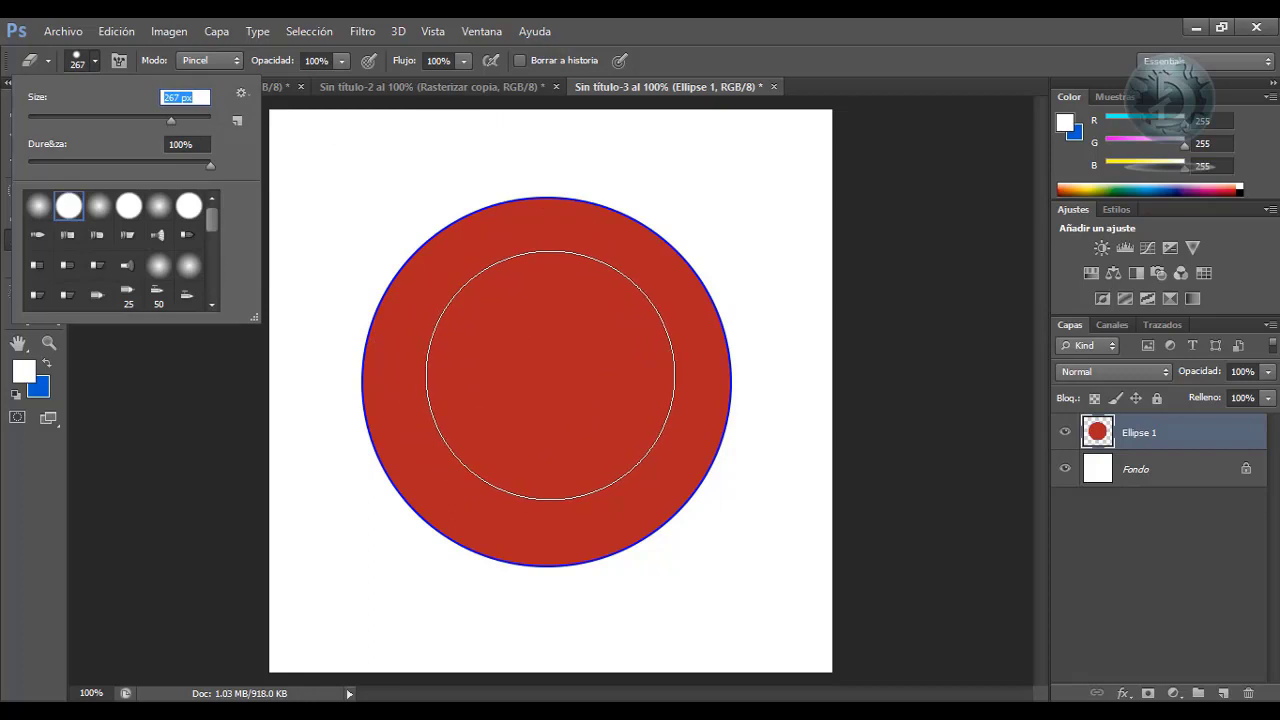
left_click(343, 63)
left_click(344, 62)
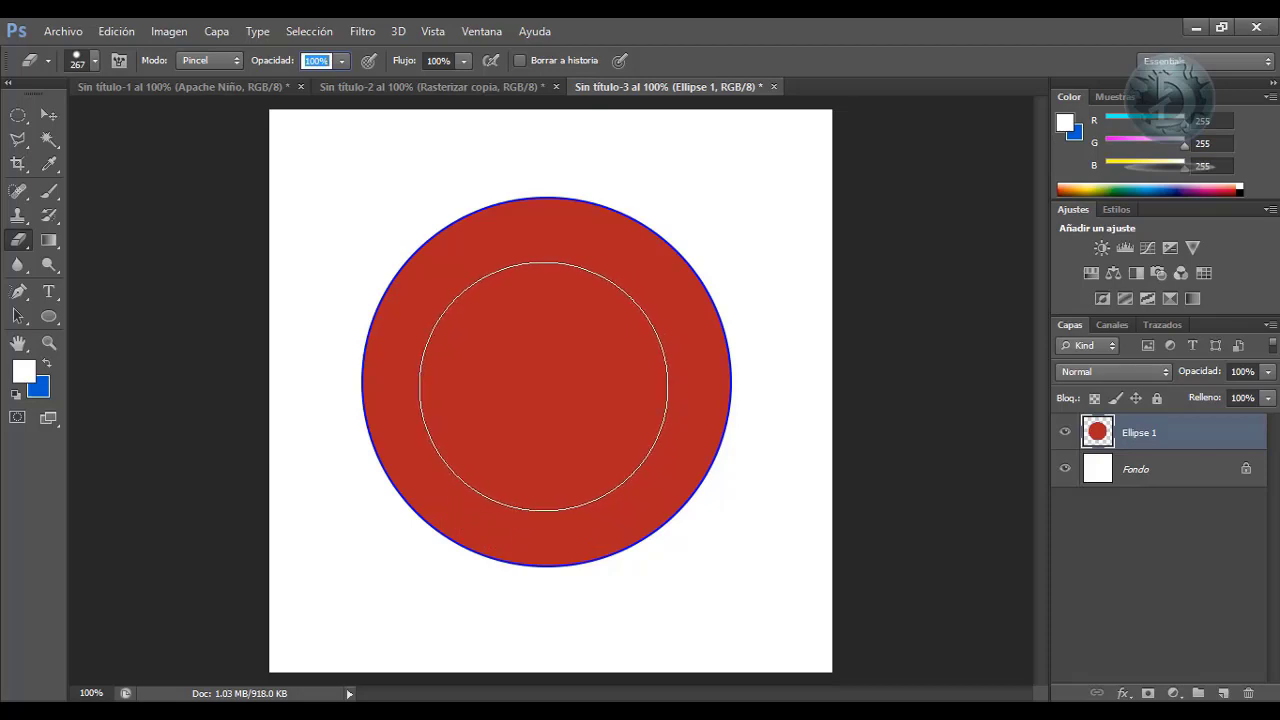
left_click(545, 383)
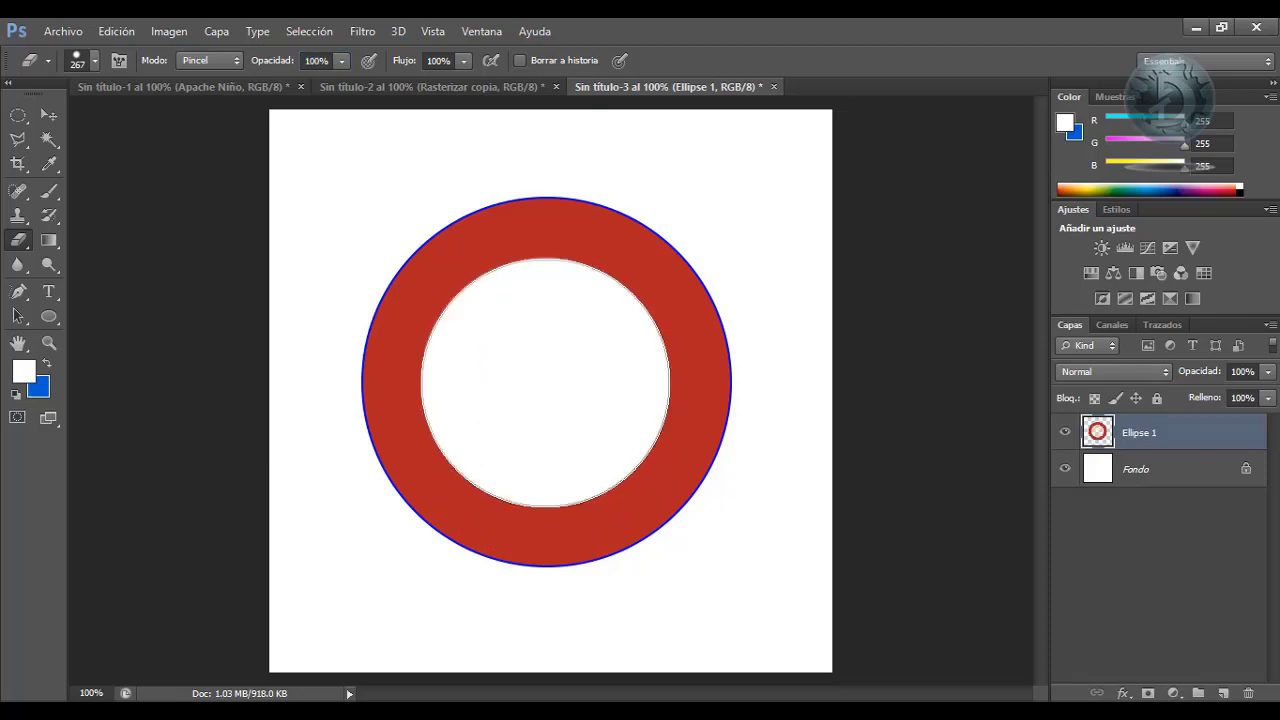
Load the ring's pixels as a selection, fill it with a radial white-to-blue gradient from its upper-left part to its lower-right, and deselect
left_click(51, 117)
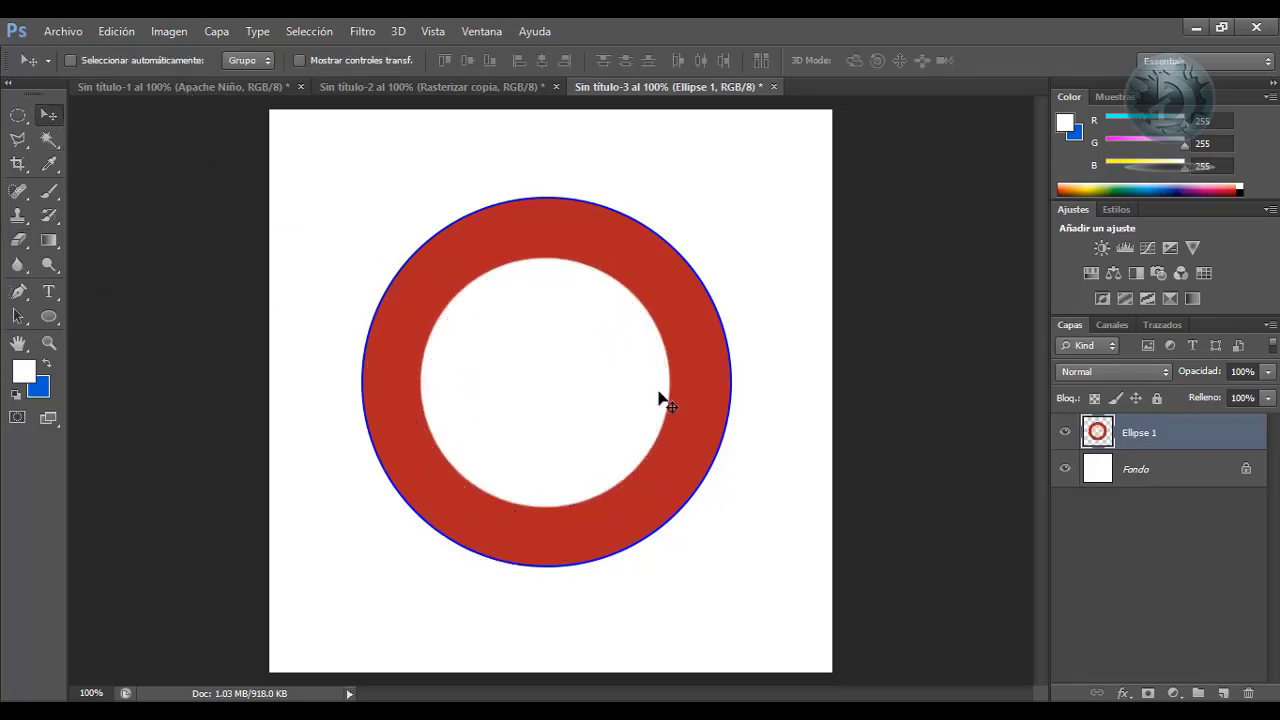
left_click(1097, 432, "ctrl")
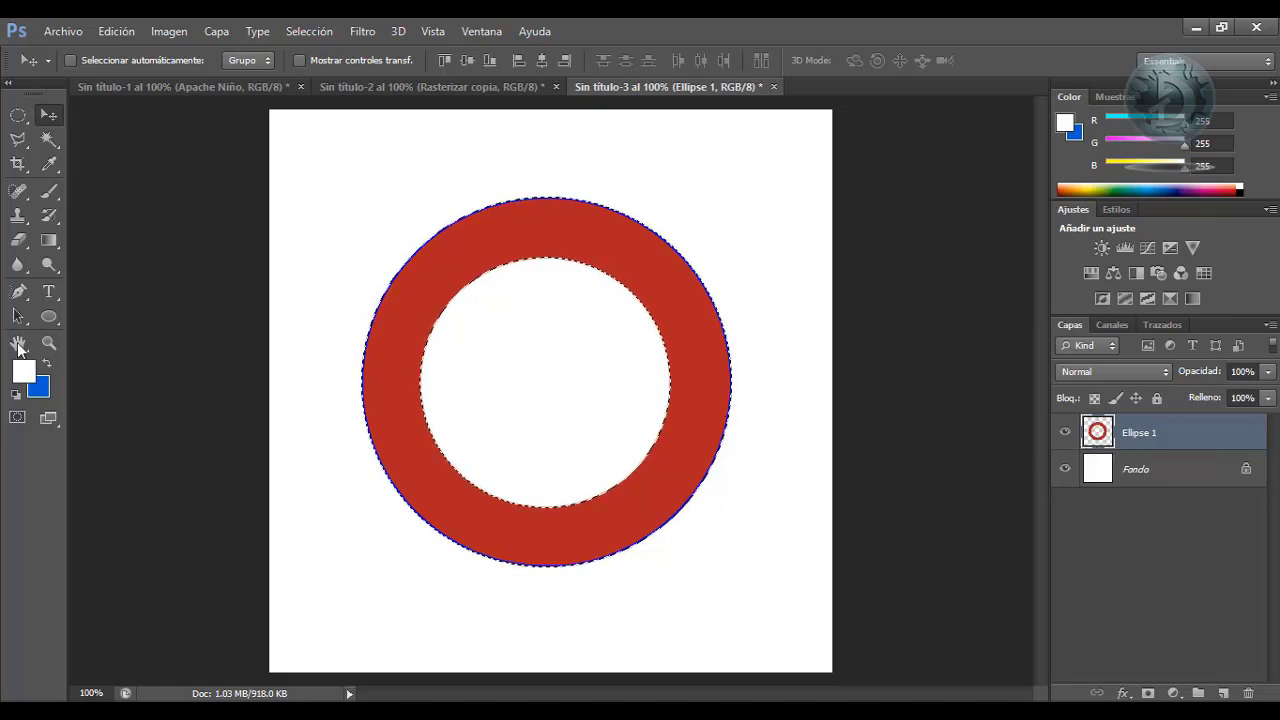
left_click(49, 240)
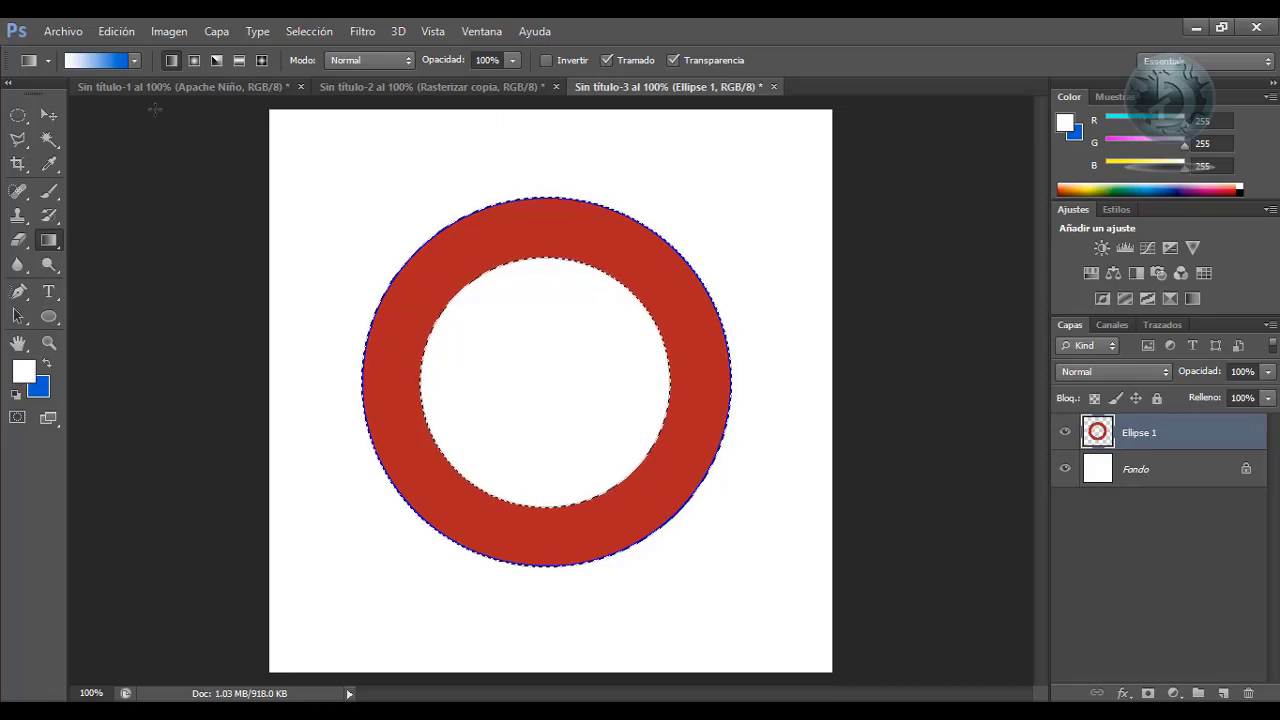
left_click(194, 60)
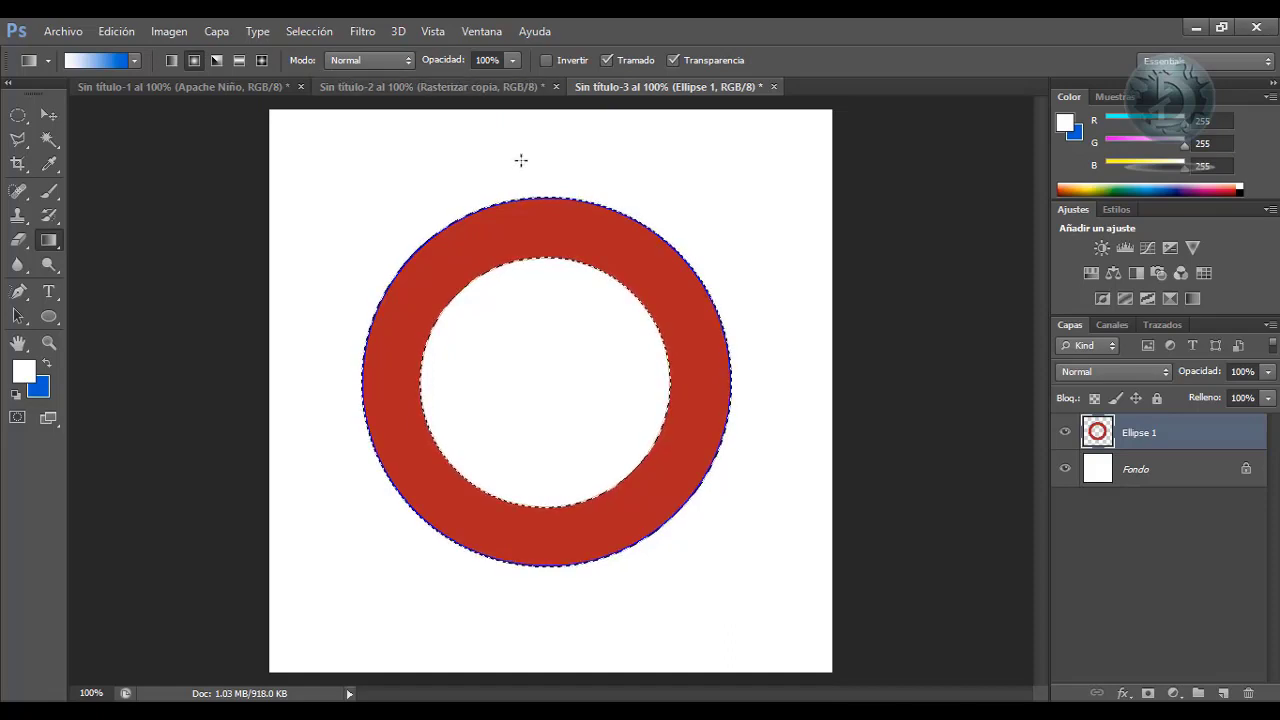
left_click_drag(464, 243, 632, 523)
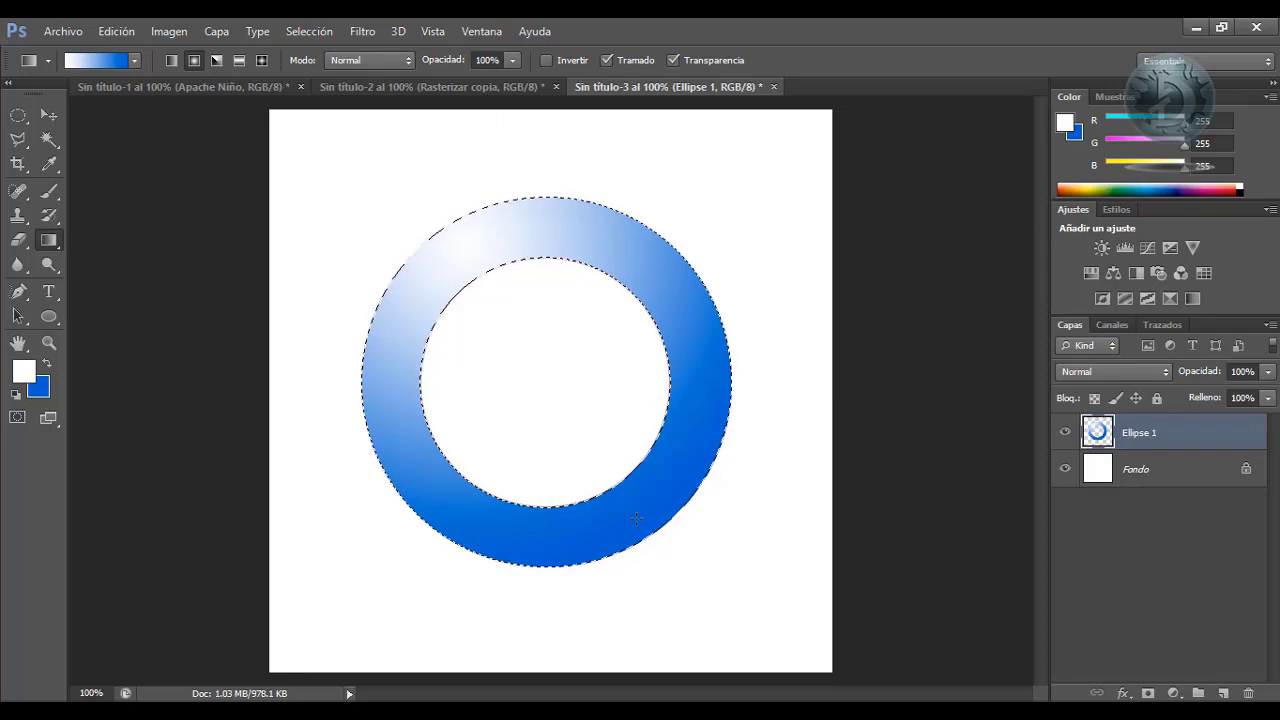
key("ctrl+d")
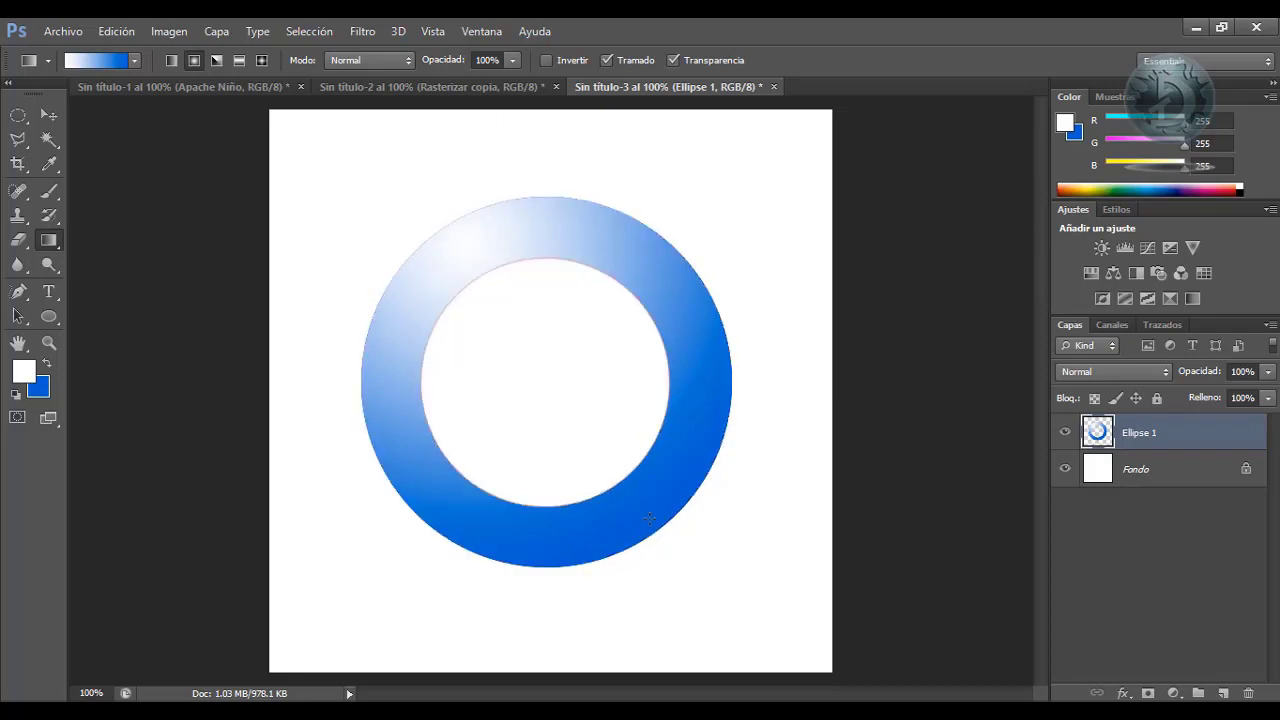
Add a Bisel y relieve effect to the Ellipse 1 layer with a size of 6 px
left_click(1124, 693)
left_click(1106, 486)
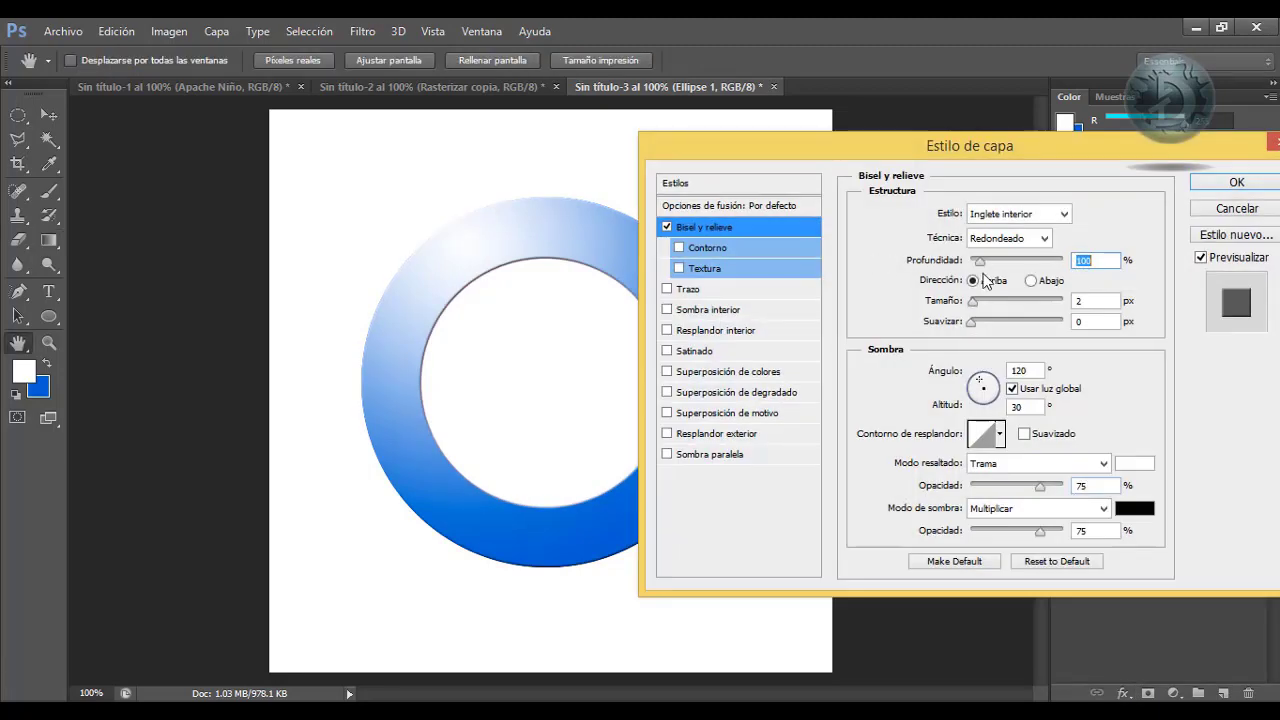
left_click_drag(971, 302, 977, 304)
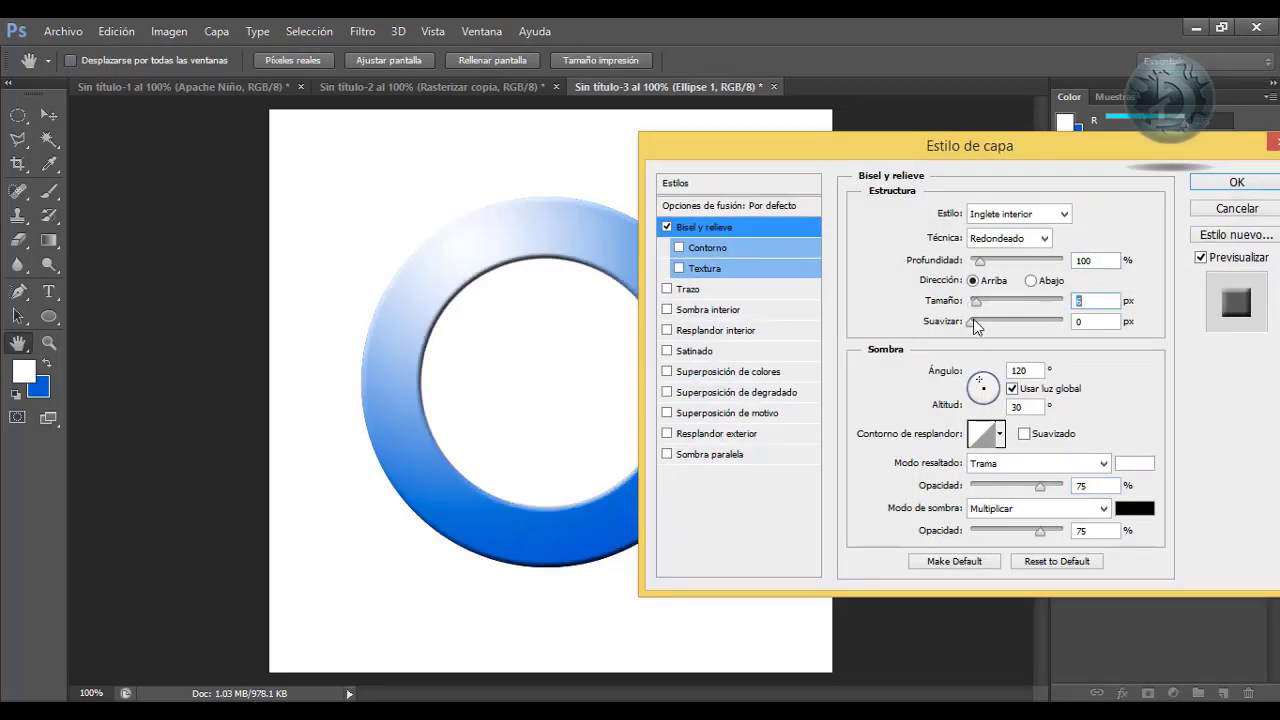
left_click(973, 319)
Add a Sombra paralela effect to the ring with 96% opacity, 5 px distance and 24 px size, and apply the layer style
left_click(730, 454)
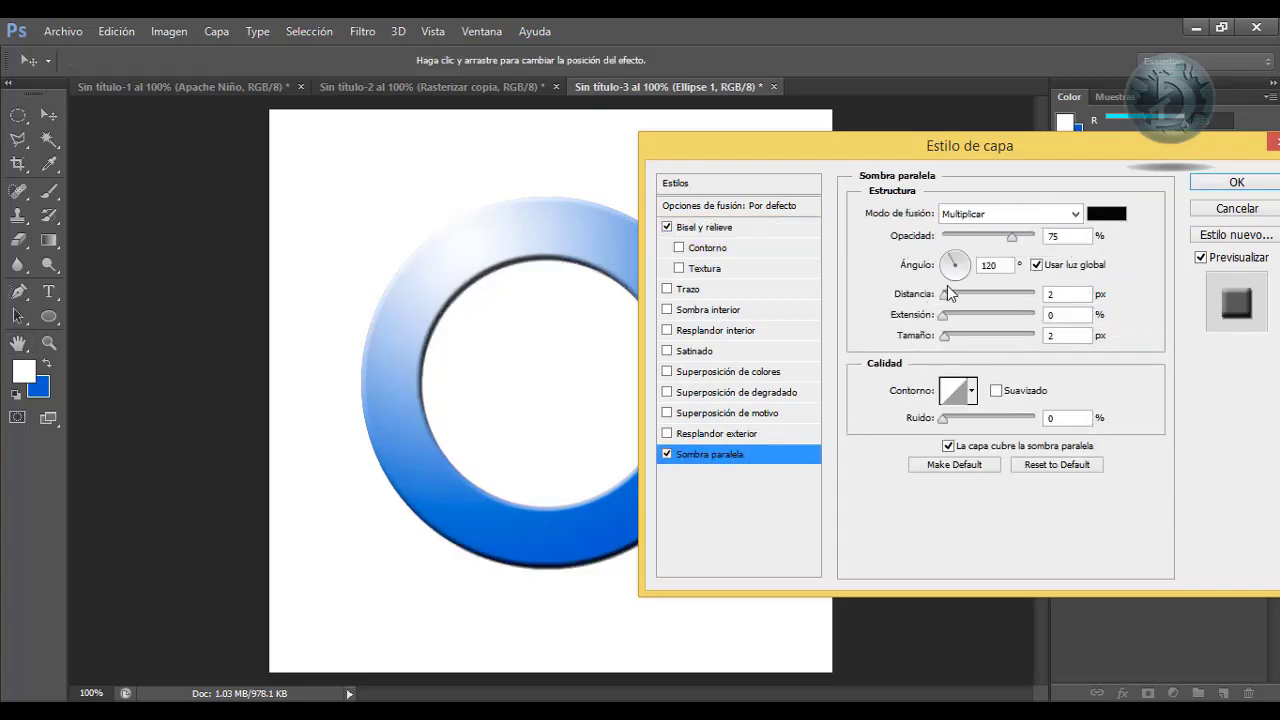
mouse_move(944, 298)
left_mouse_down()
mouse_move(950, 338)
mouse_move(952, 298)
left_mouse_up()
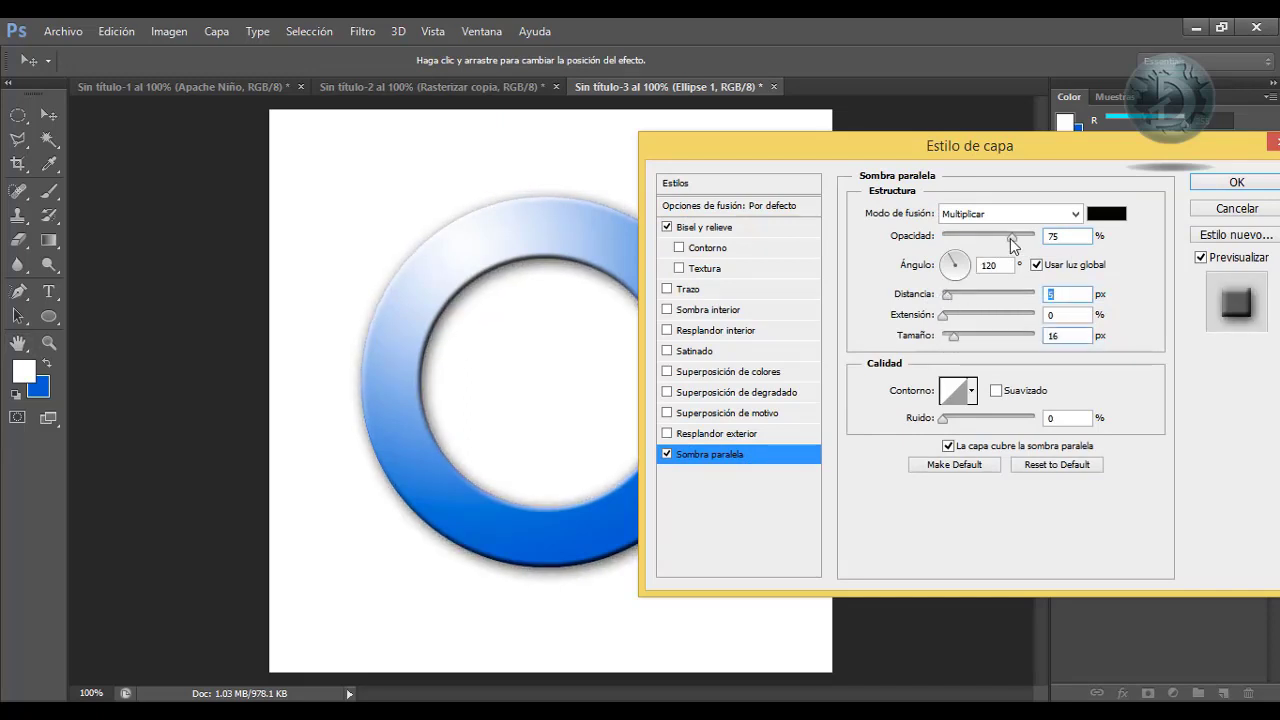
left_click_drag(1012, 236, 1032, 239)
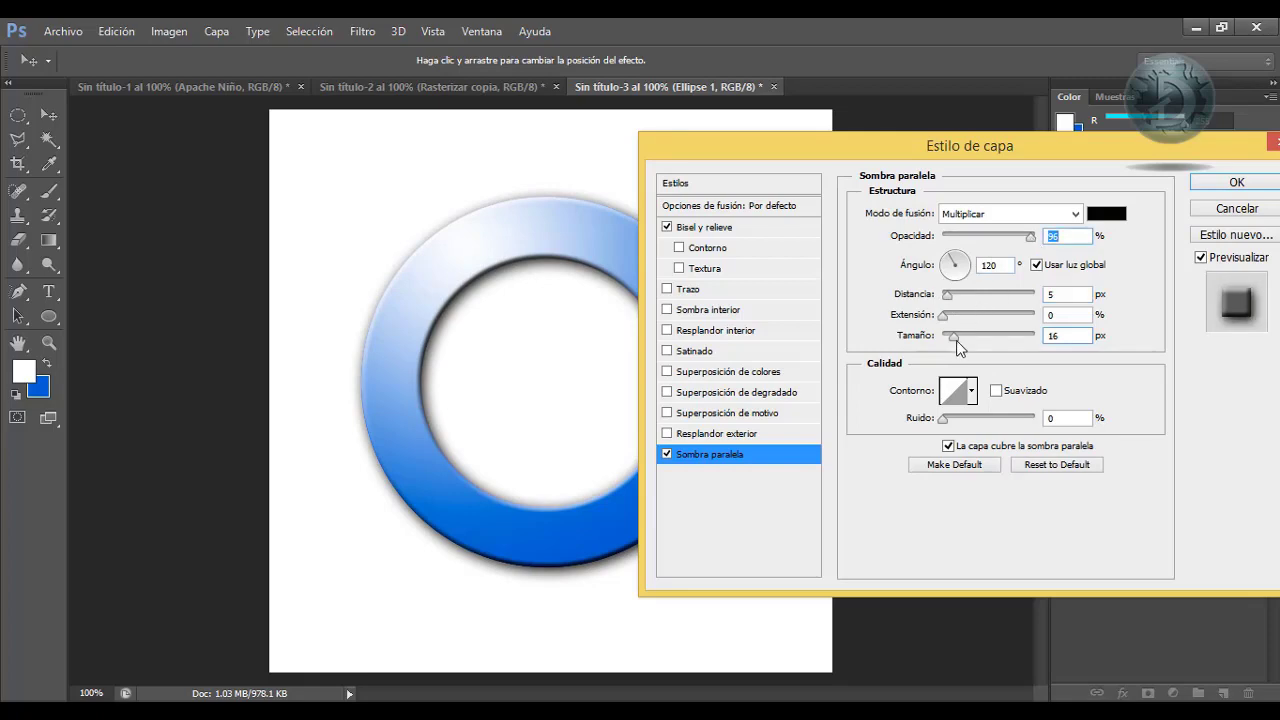
left_click_drag(956, 340, 959, 338)
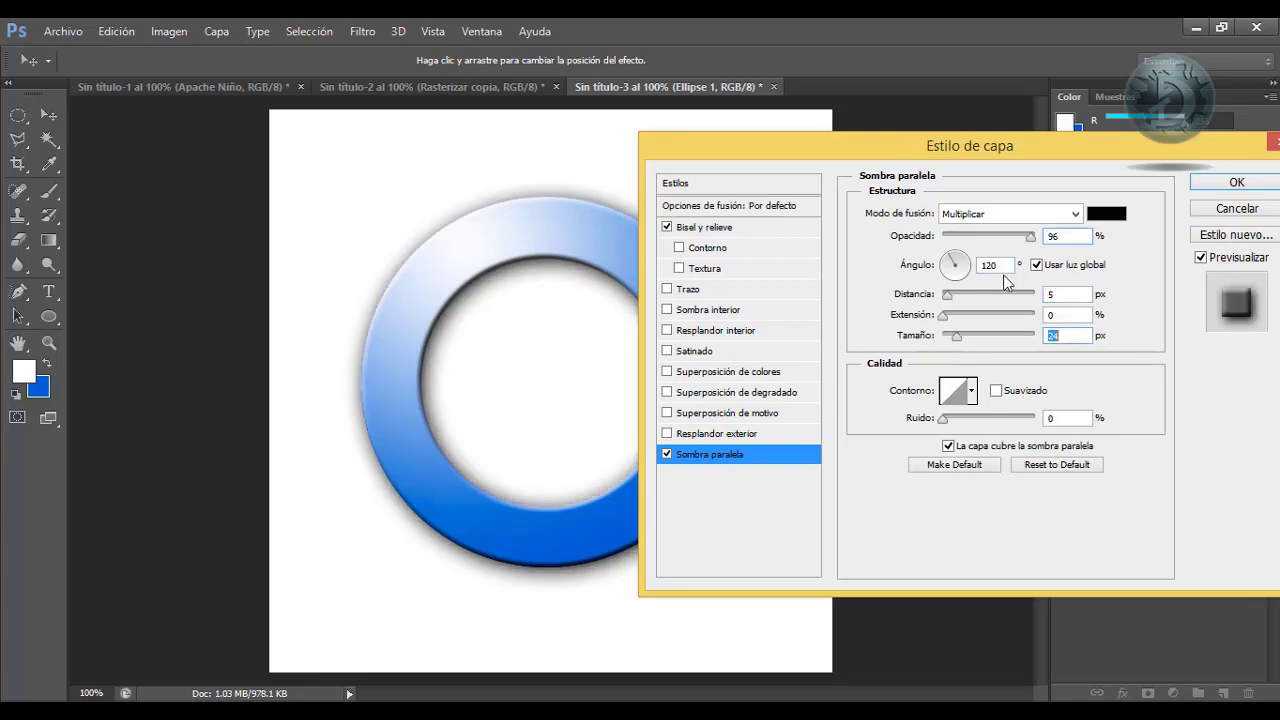
left_click(1251, 190)
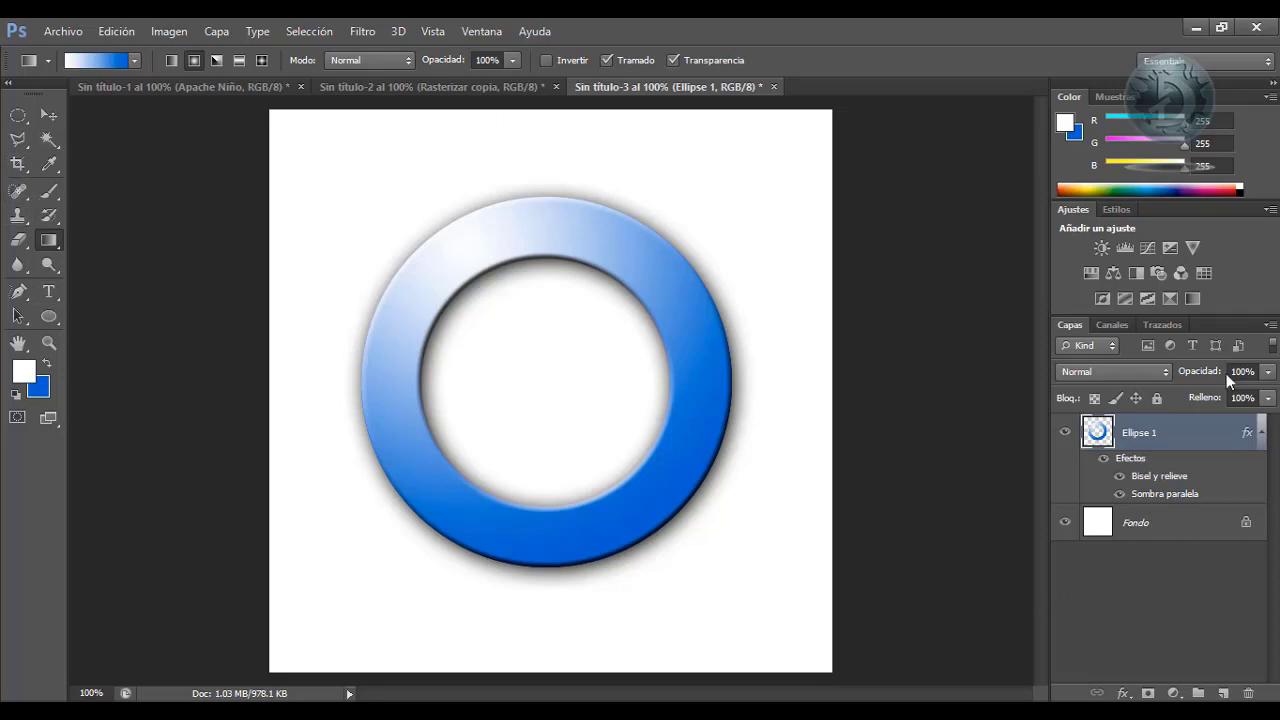
Load the ring as a selection and subtract a large ellipse from it so only its lower arc stays selected
left_click(16, 117)
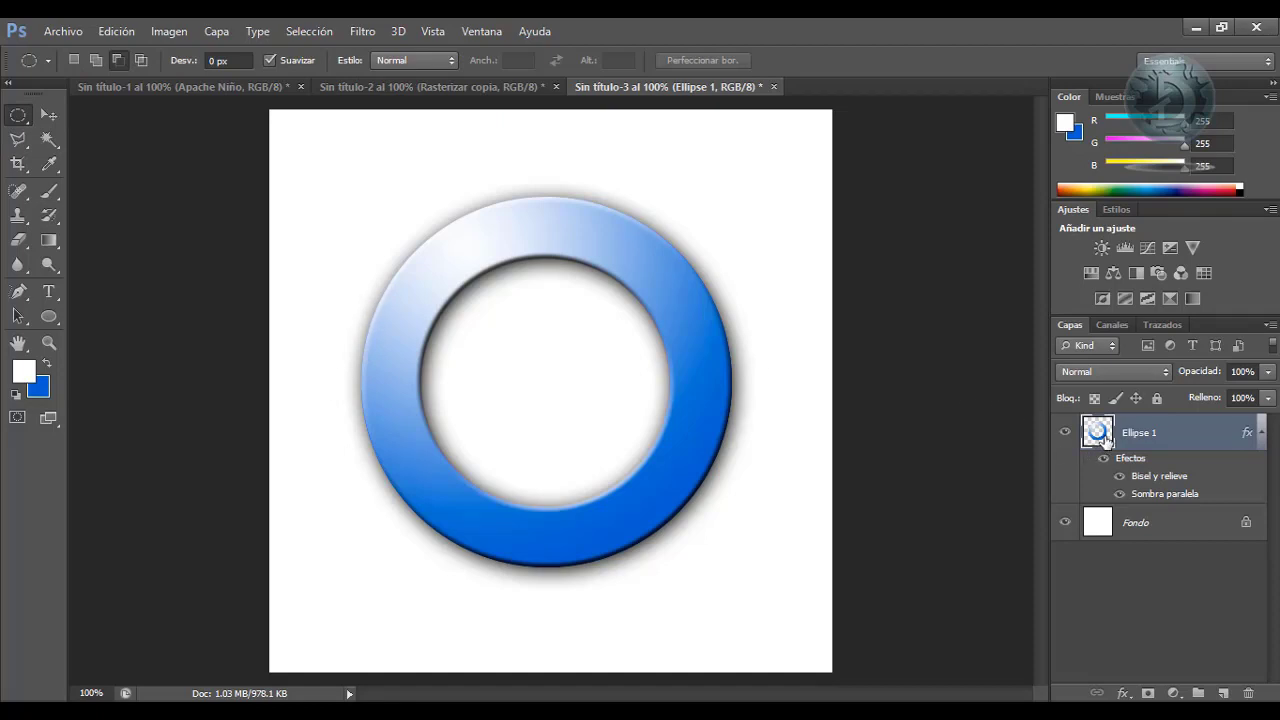
left_click(1097, 432, "ctrl")
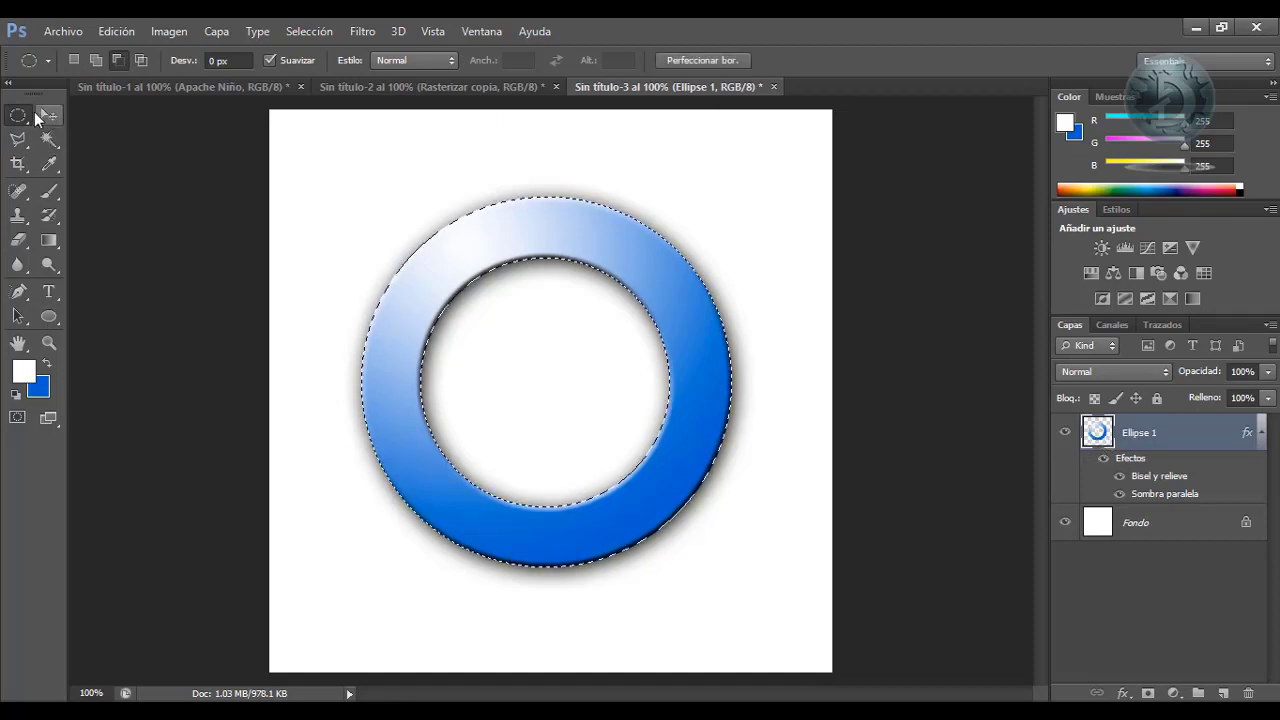
left_click(22, 116)
left_click_drag(316, 146, 838, 459)
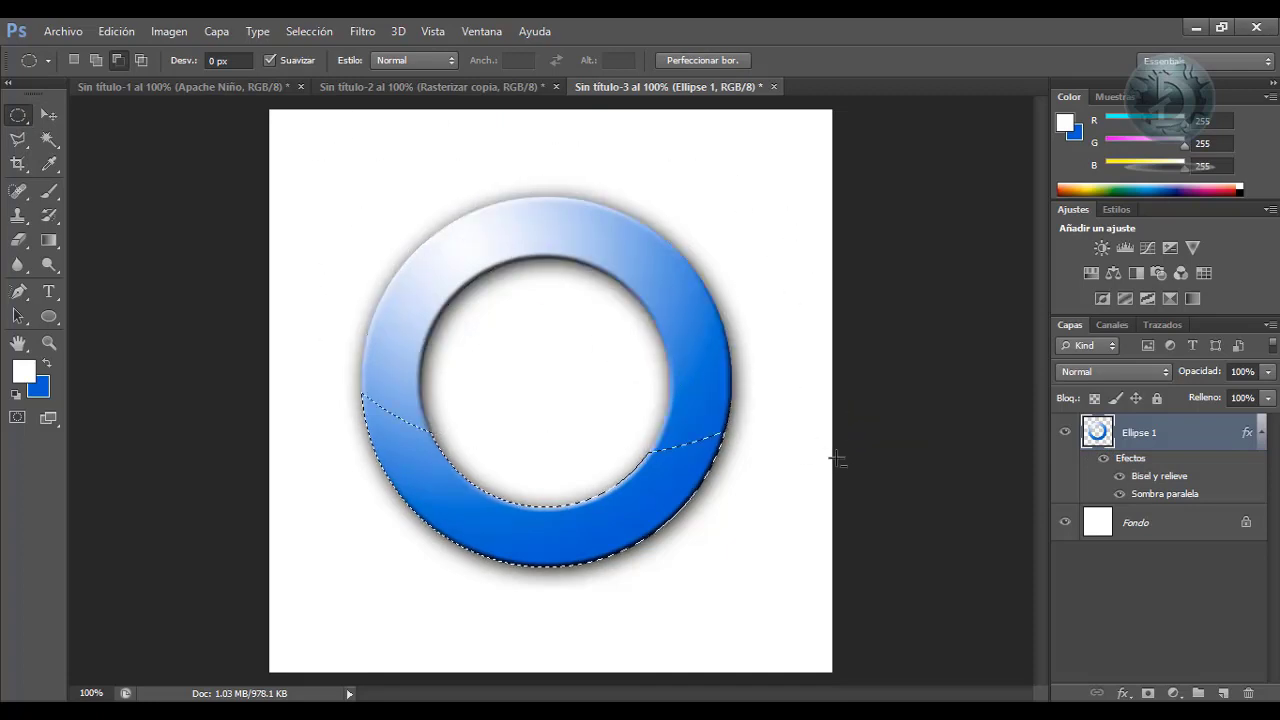
key("ctrl+z")
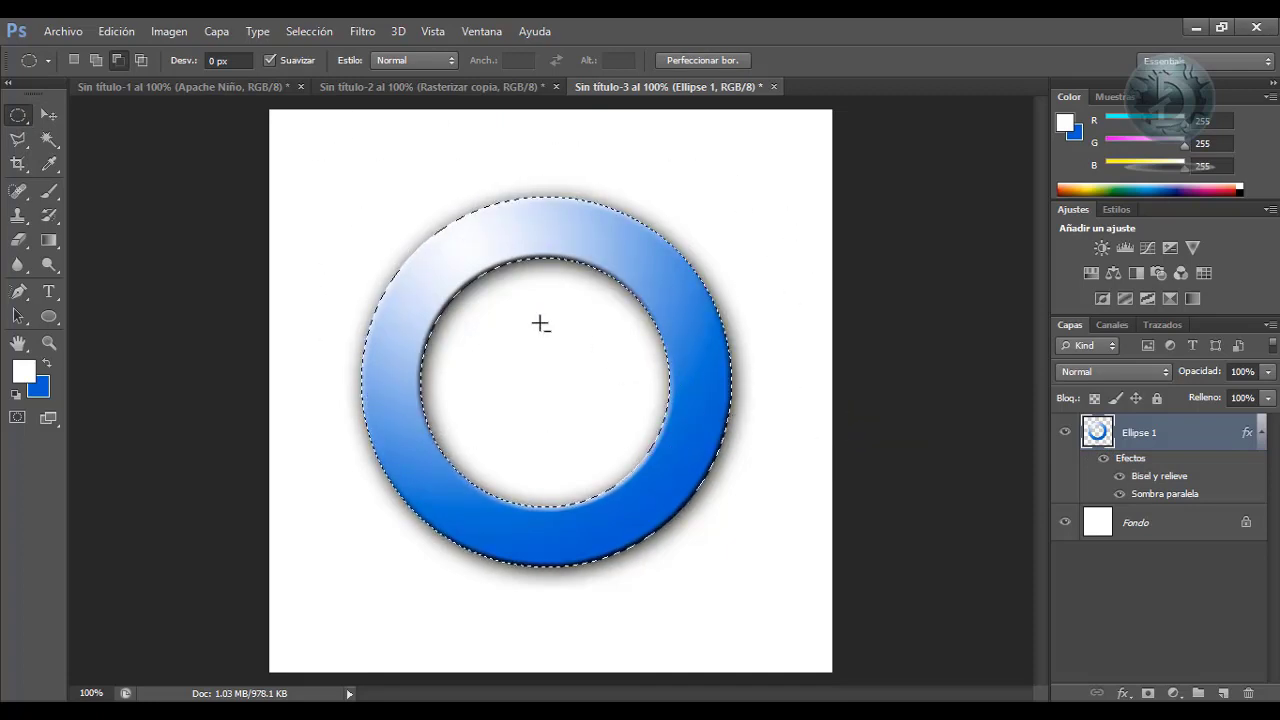
left_click_drag(330, 158, 764, 473)
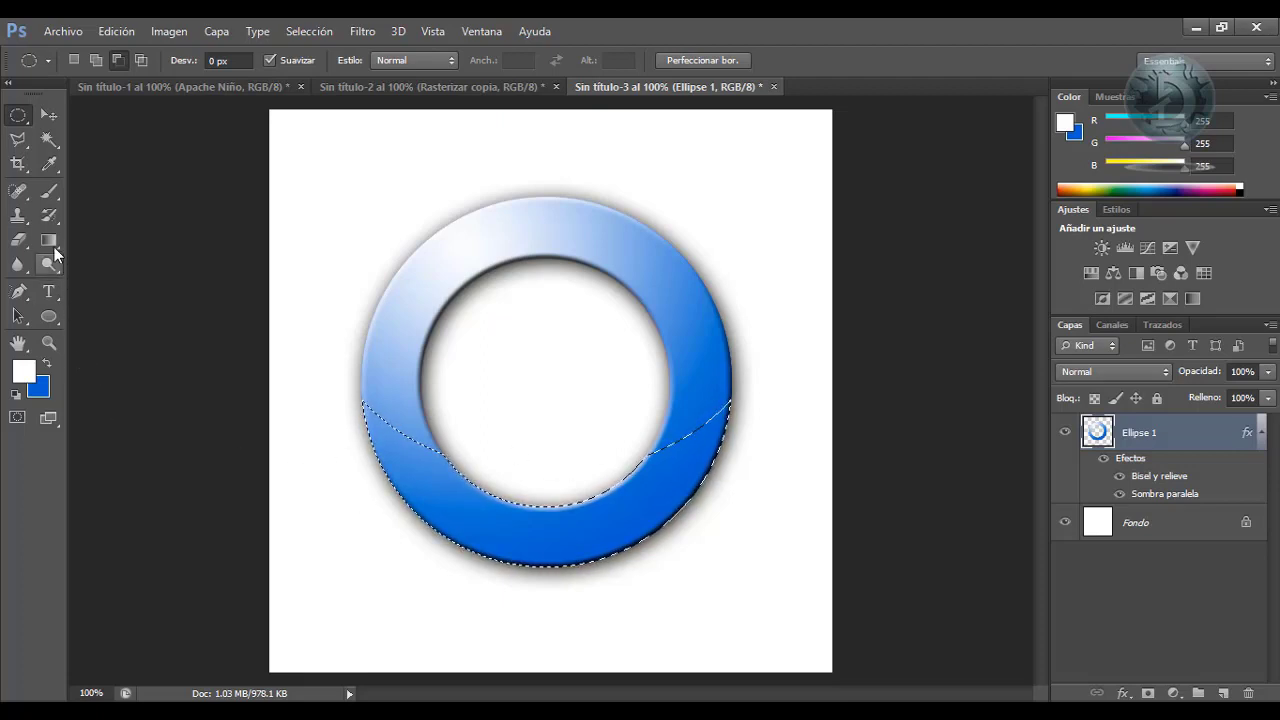
Set the foreground colour to red f62020
left_click(24, 373)
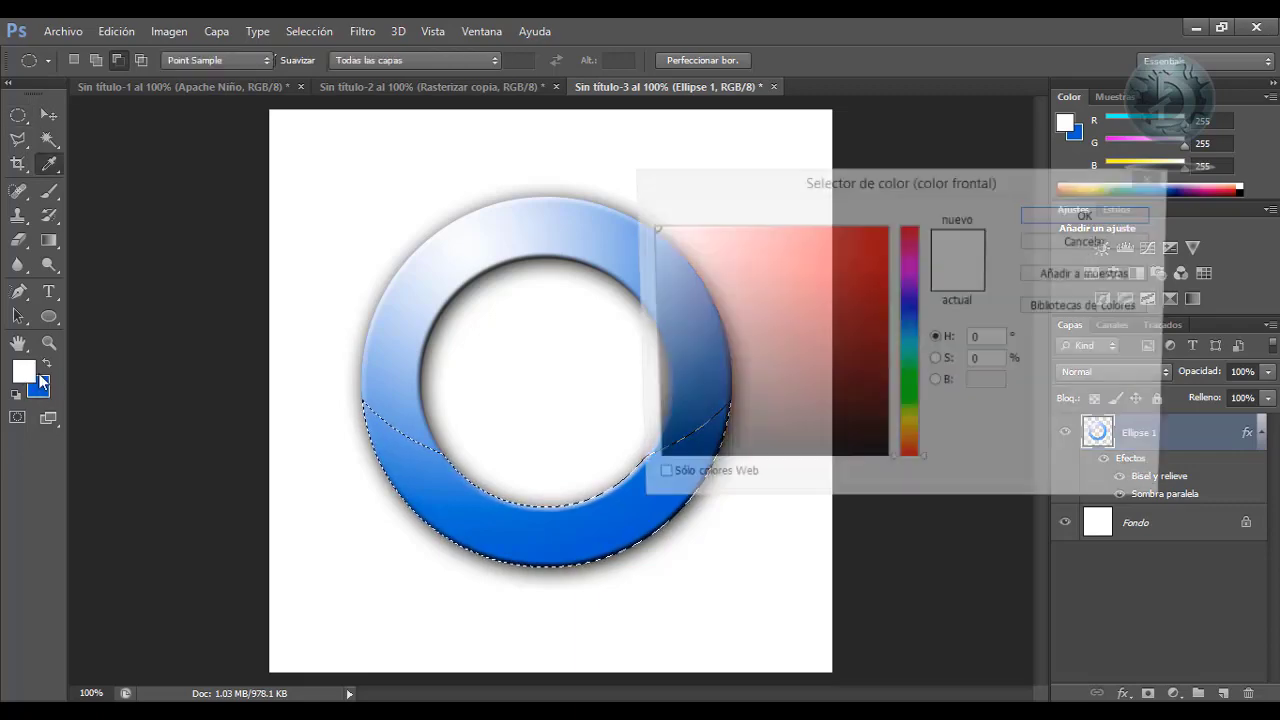
left_click(856, 234)
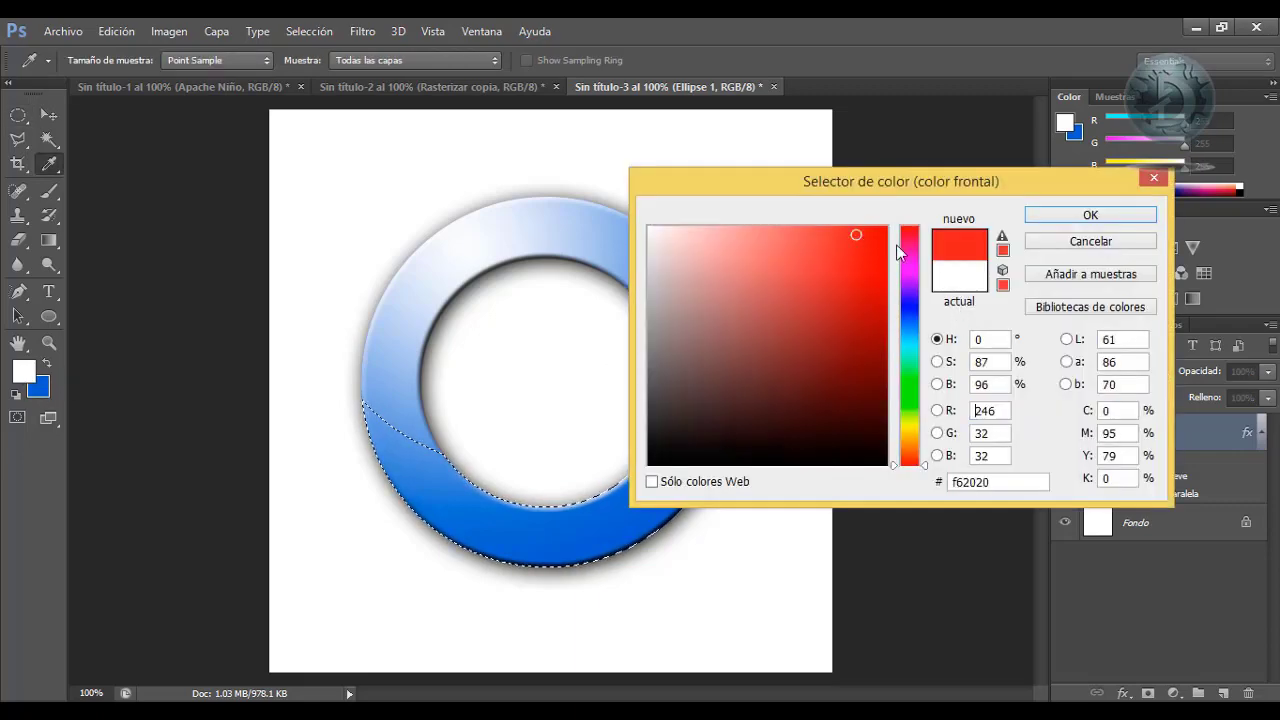
left_click(1090, 215)
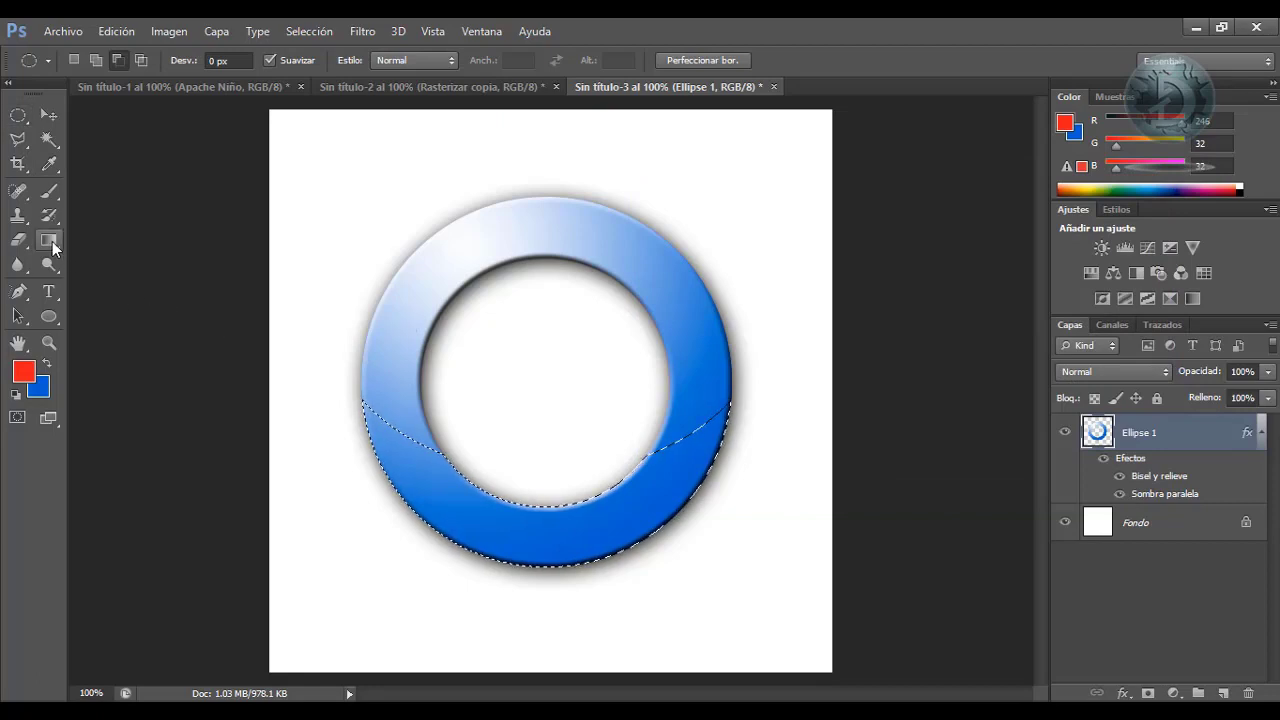
Apply a linear red-to-transparent gradient upward from below the ring across the selected lower arc, and deselect
left_click(48, 241)
left_click(135, 60)
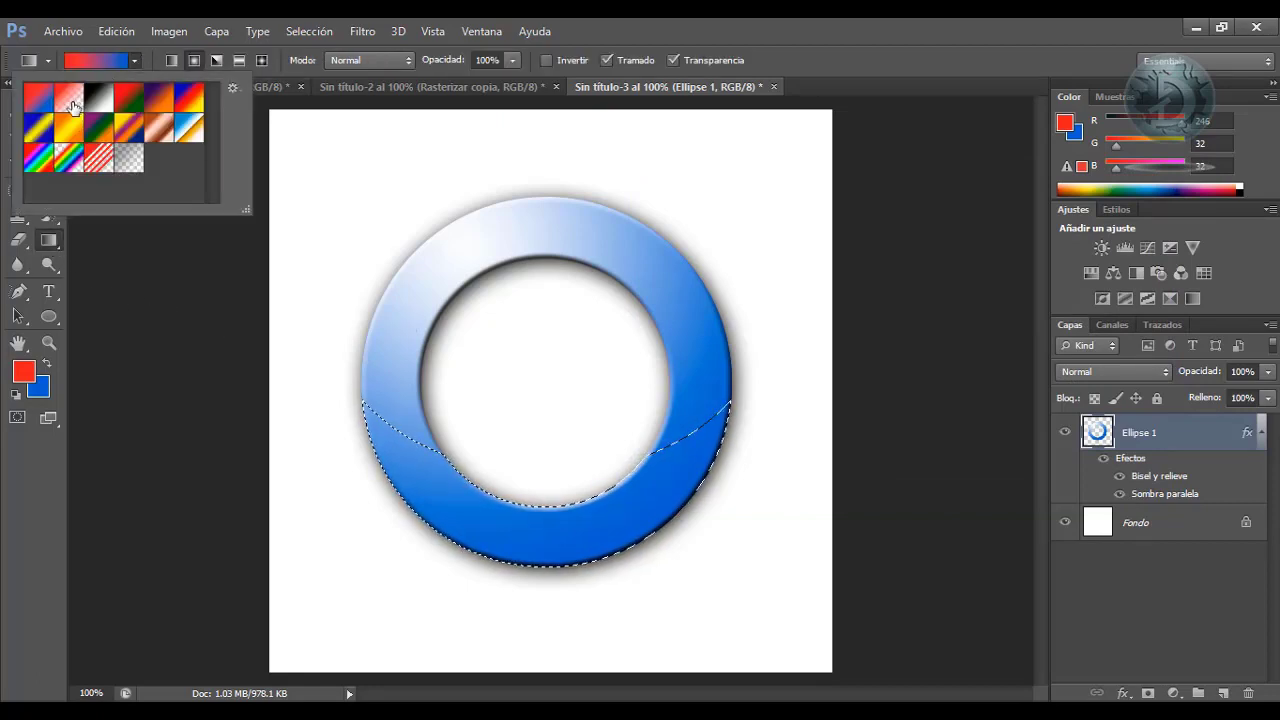
left_click(73, 106)
double_click(73, 105)
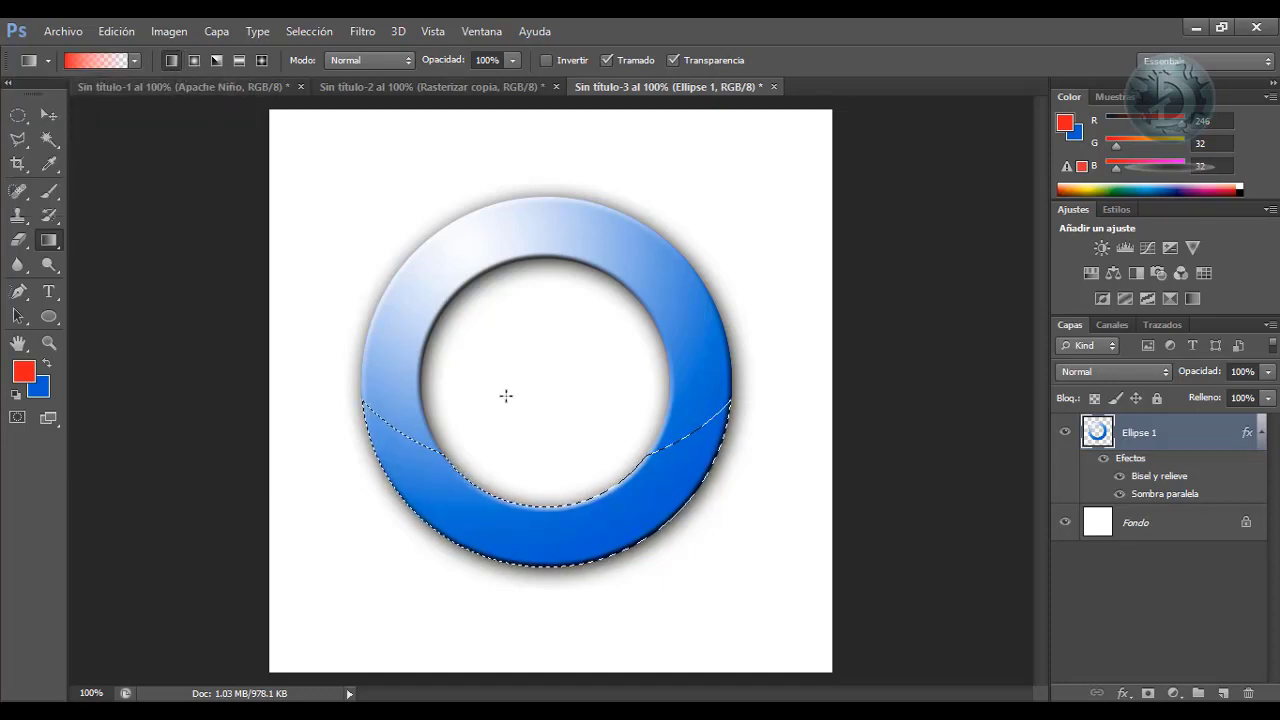
left_click_drag(547, 613, 566, 367)
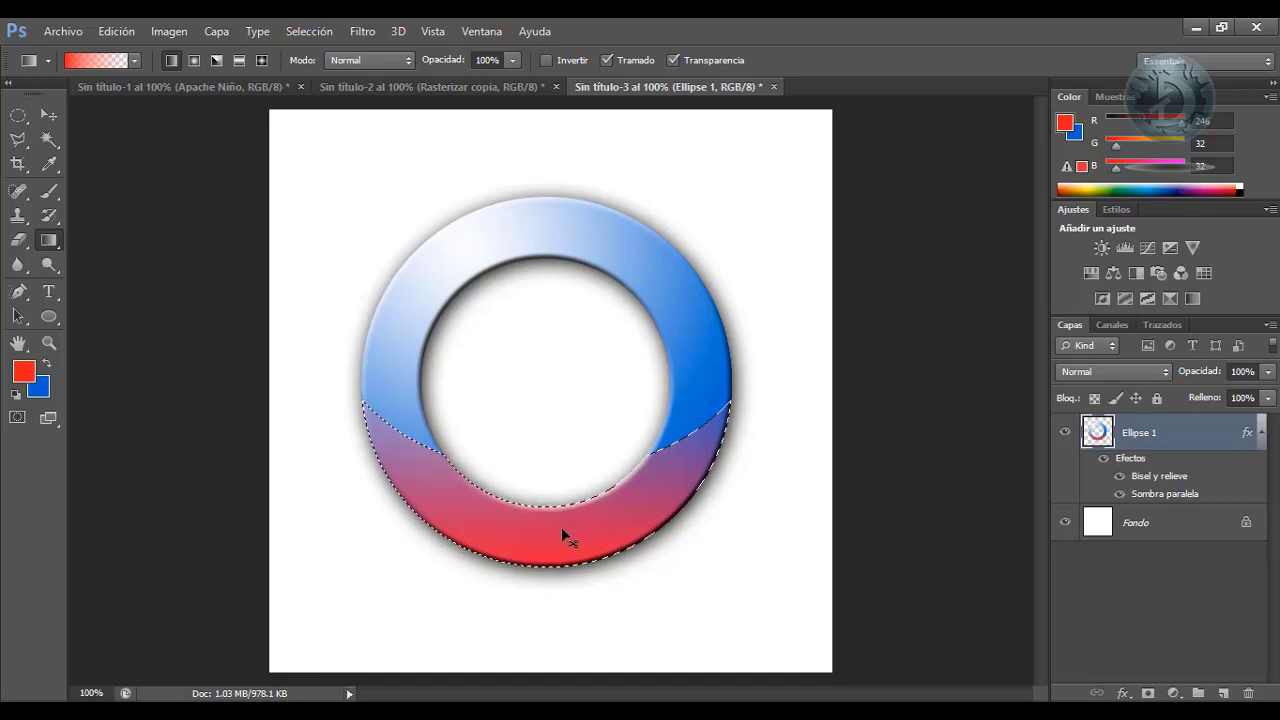
key("ctrl+d")
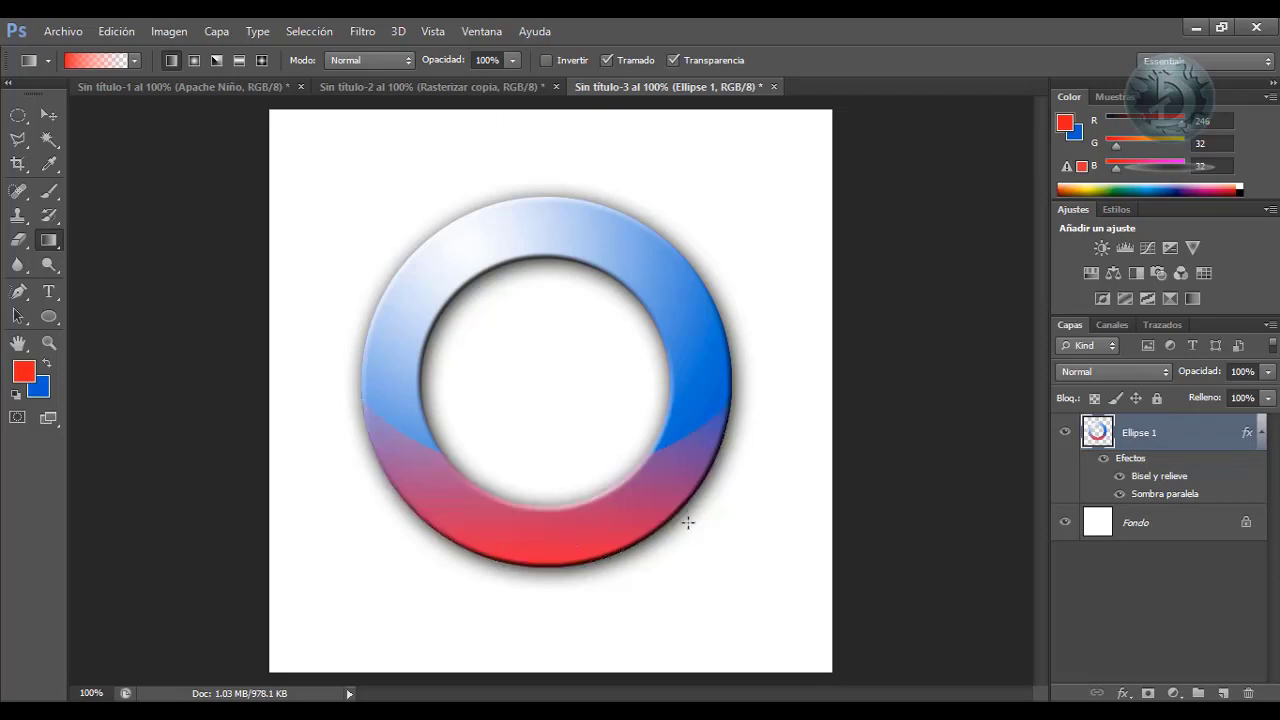